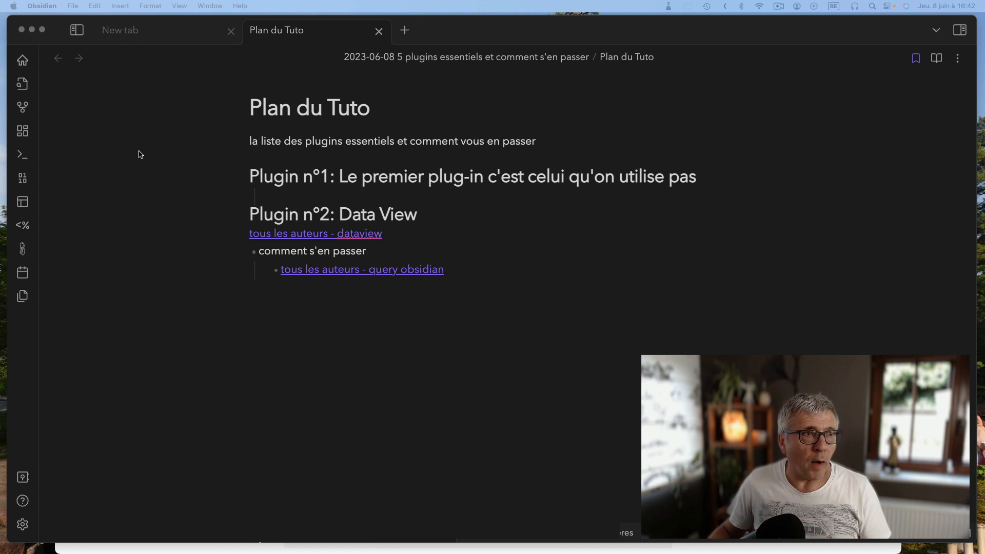
# Show the file explorer sidebar, widen it to reveal full note names, and leave the Auteurs folder under Litérature expanded
pyautogui.click(74, 33)
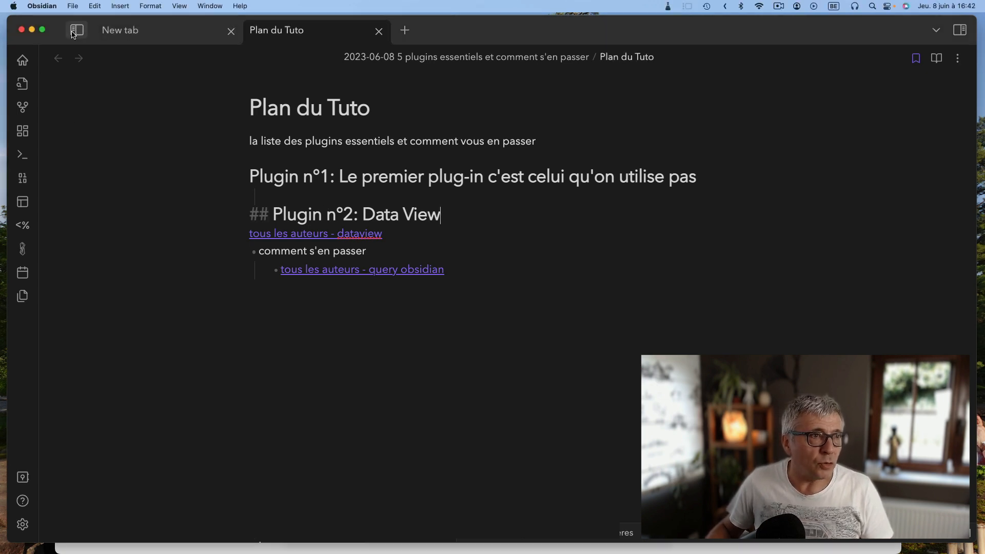
pyautogui.click(76, 33)
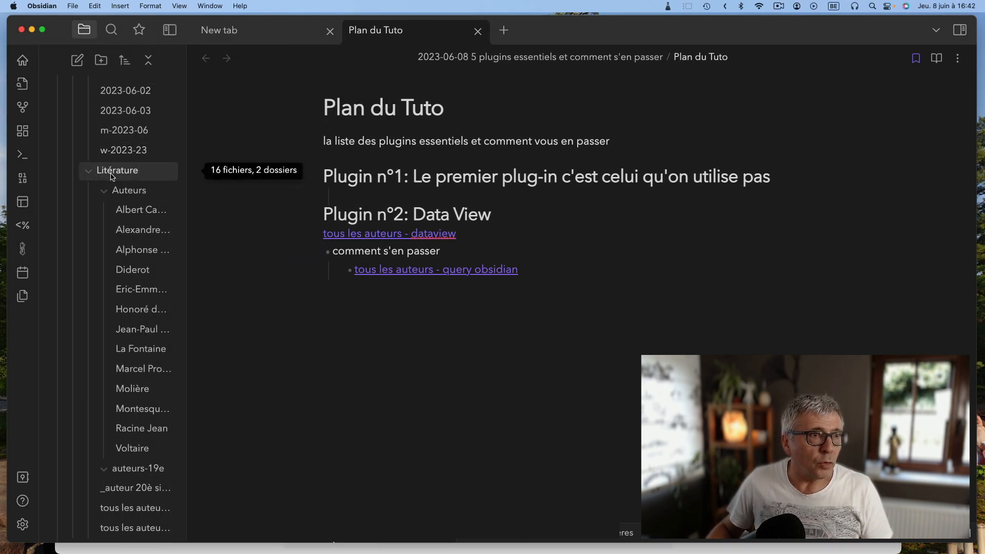
pyautogui.click(119, 191)
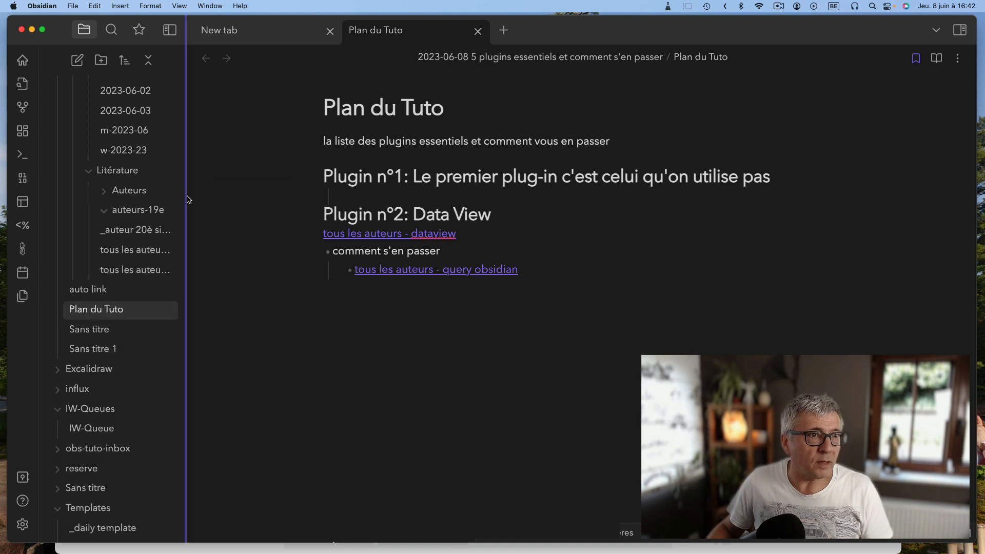
pyautogui.moveTo(188, 199); pyautogui.dragTo(322, 200)
pyautogui.click(113, 192)
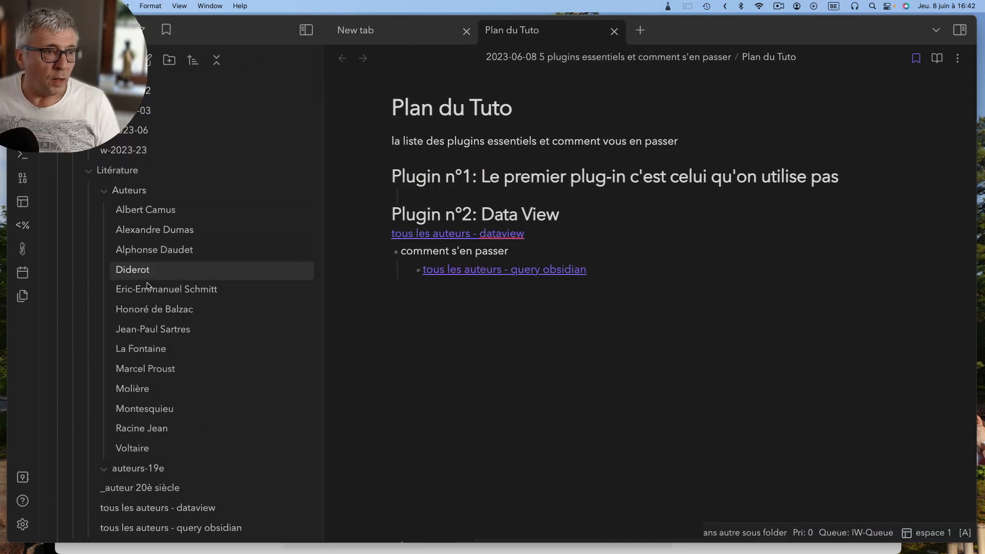
# Browse the author notes from Albert Camus to Eric-Emmanuel Schmitt in the Auteurs folder to compare their metadata and tags
pyautogui.click(135, 212)
pyautogui.click(138, 231)
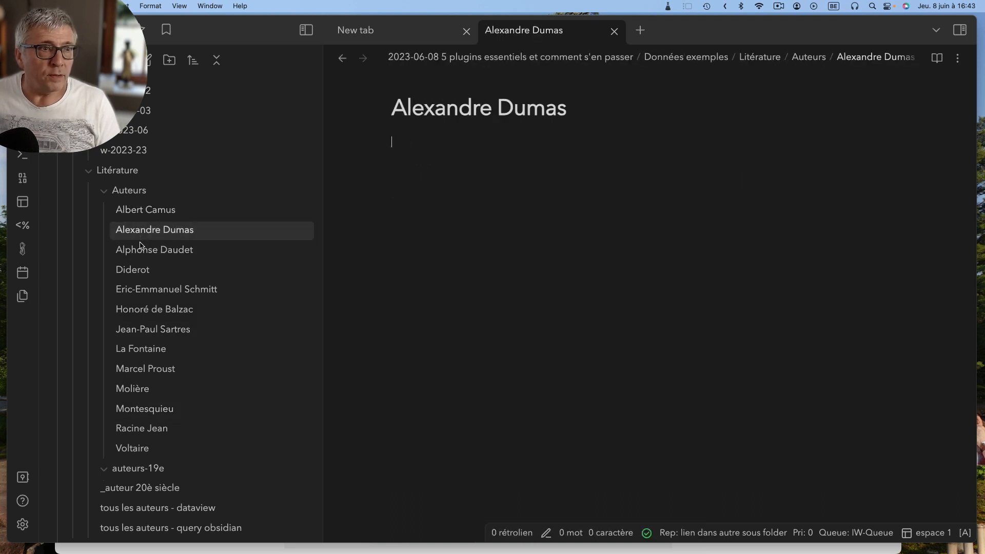
pyautogui.click(139, 252)
pyautogui.click(135, 270)
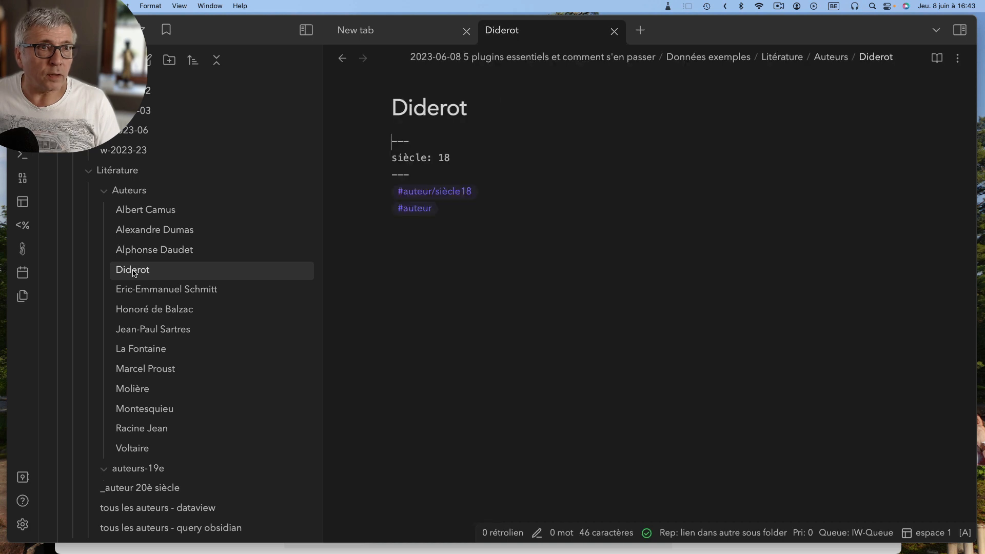
pyautogui.click(132, 290)
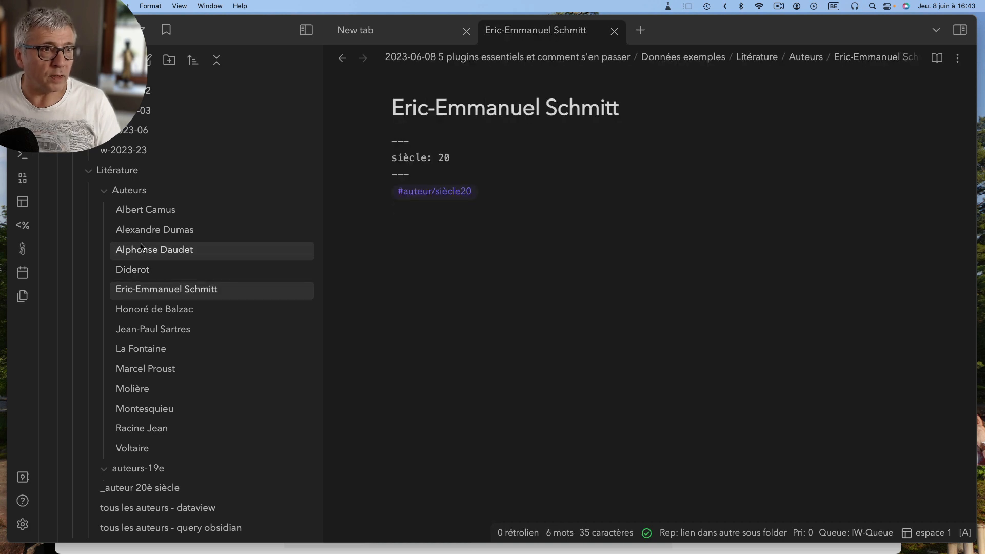
pyautogui.click(142, 252)
pyautogui.click(141, 234)
pyautogui.click(149, 289)
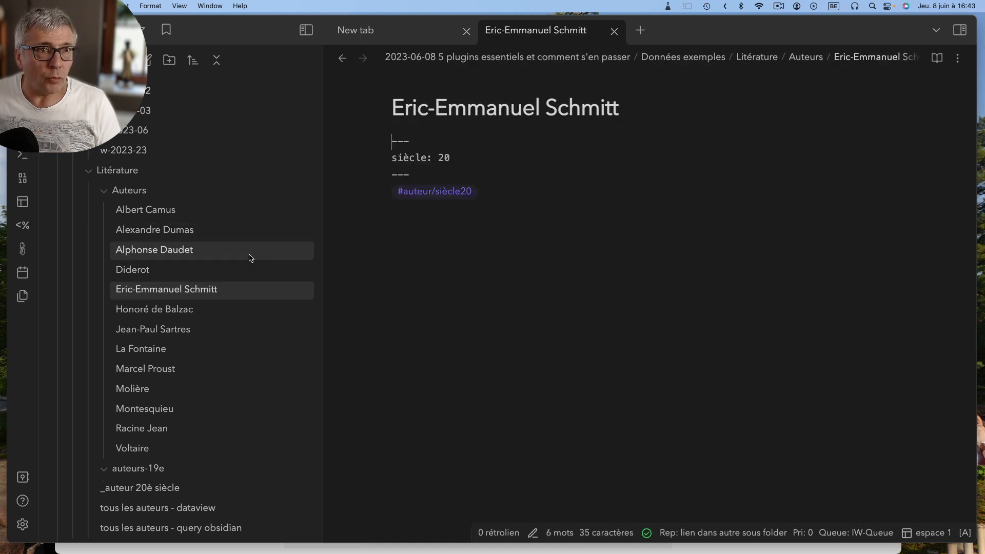
# Highlight the siècle property in the Eric-Emmanuel Schmitt note and view the Honoré de Balzac, La Fontaine and Jean-Paul Sartres notes
pyautogui.moveTo(392, 158); pyautogui.dragTo(451, 159)
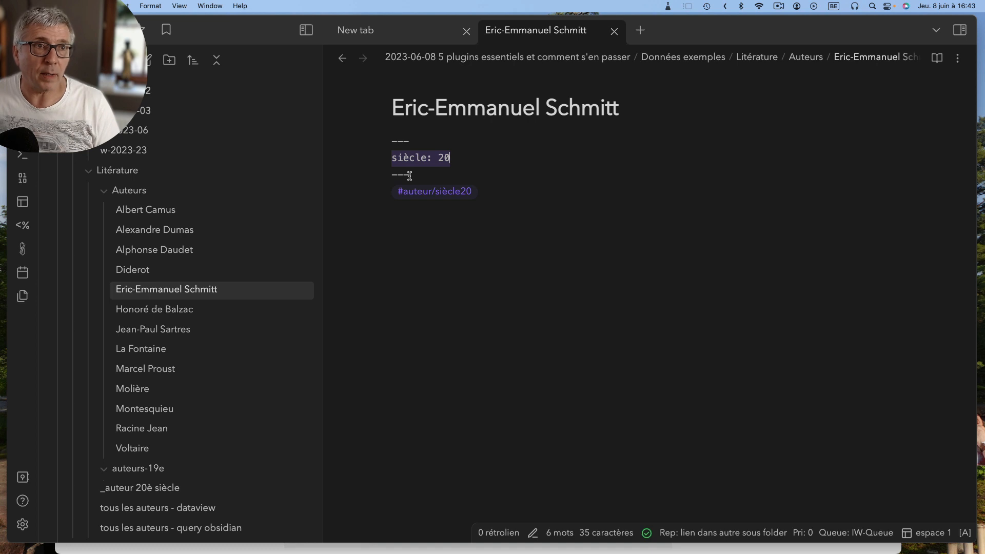
pyautogui.moveTo(204, 288)
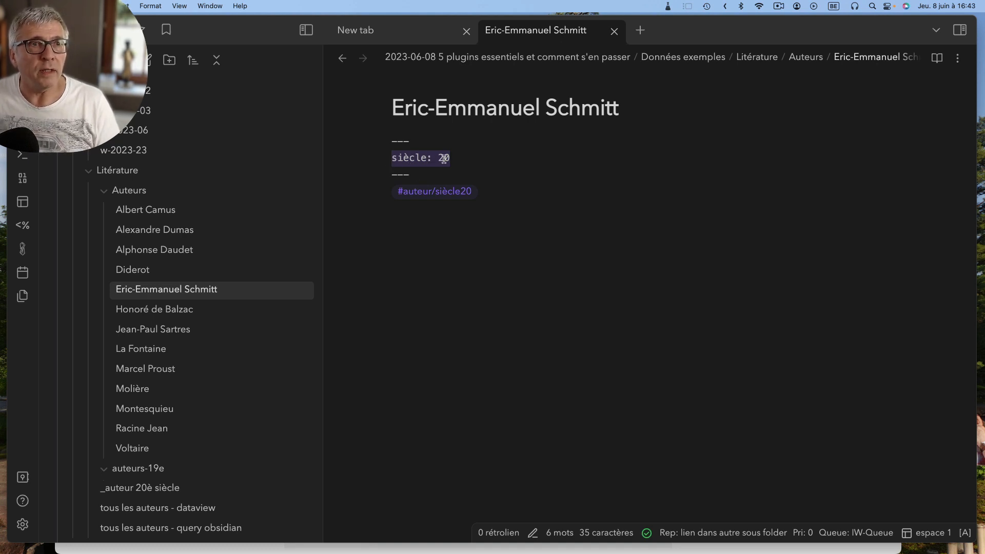
pyautogui.click(154, 309)
pyautogui.click(145, 351)
pyautogui.click(145, 330)
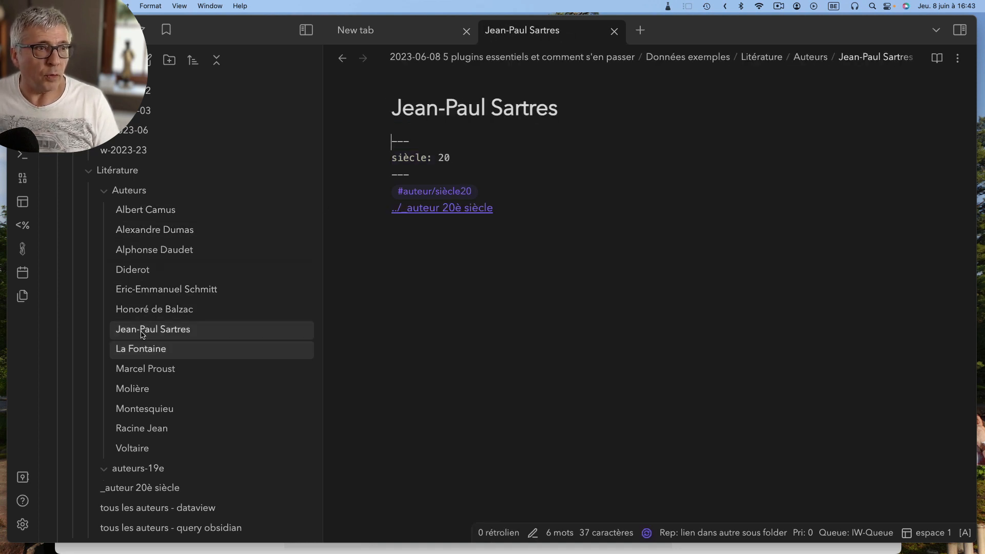
# Collapse the Auteurs folder, open the note "tous les auteurs - dataview" and show the source of its folder-based author list
pyautogui.click(104, 192)
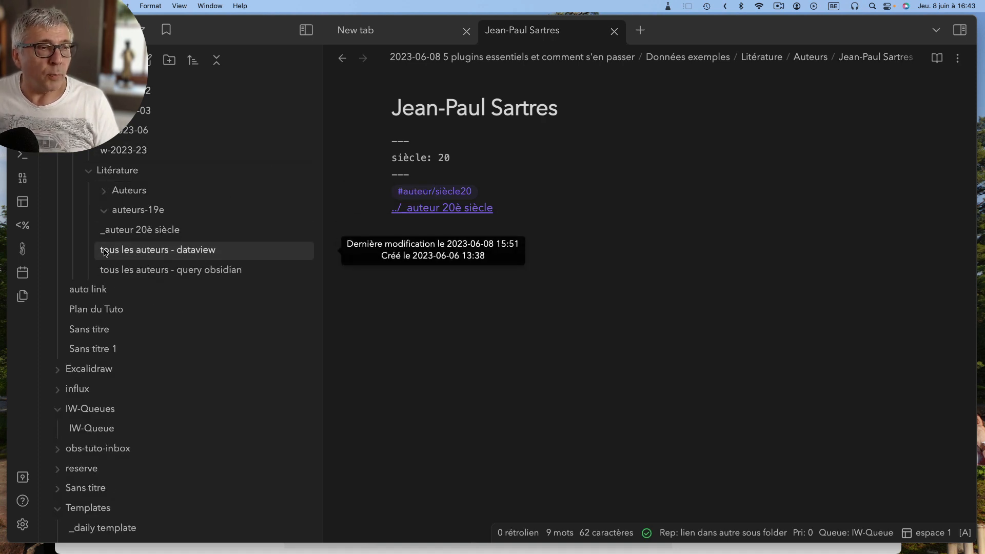
pyautogui.click(142, 253)
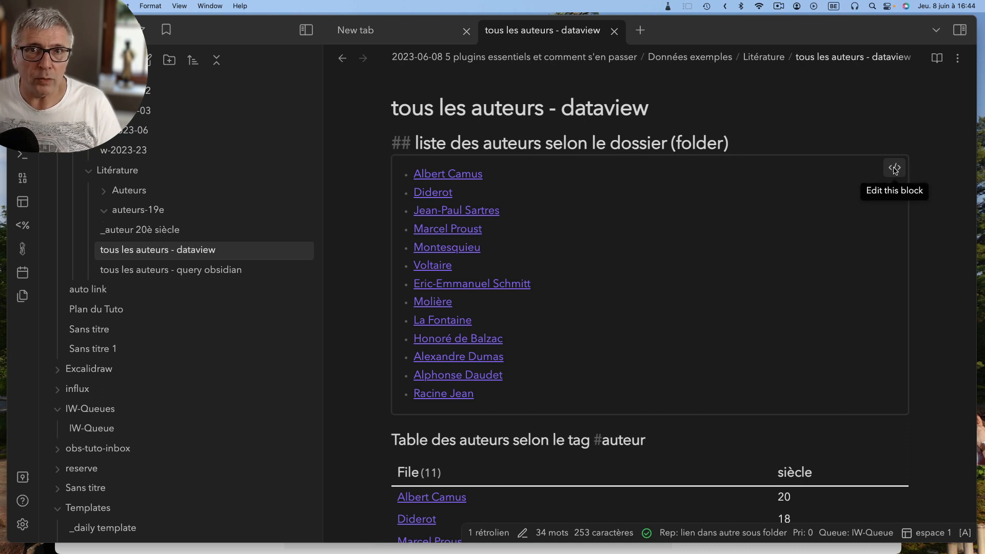
pyautogui.click(895, 168)
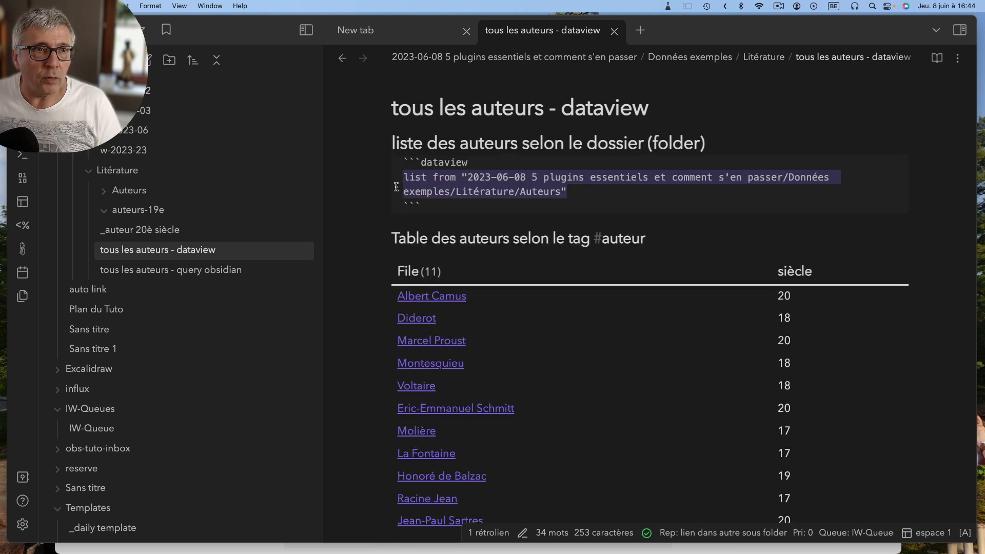
# Examine the dataview list query and its source folder path against the folder tree, and return the block to its rendered list
pyautogui.moveTo(400, 162); pyautogui.dragTo(472, 162)
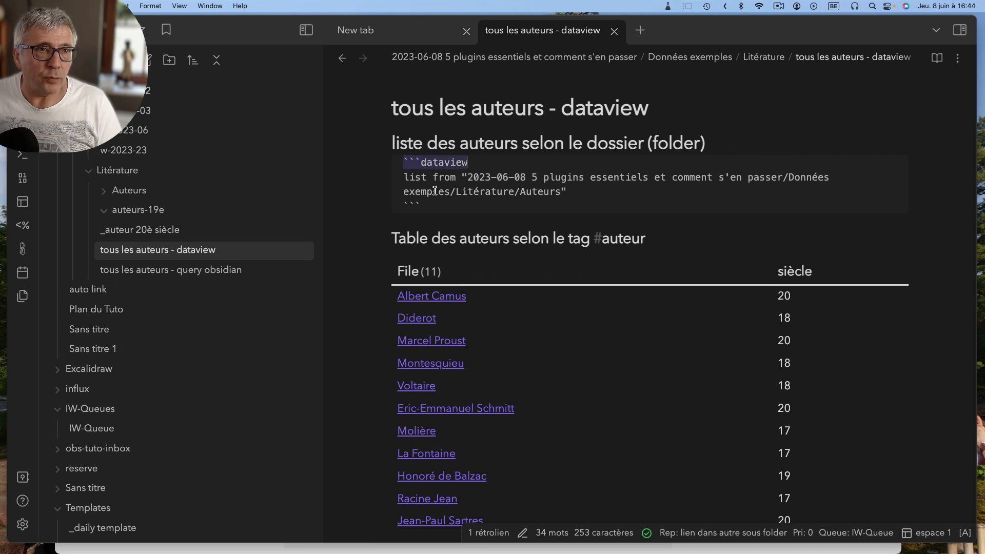
pyautogui.moveTo(401, 204); pyautogui.dragTo(569, 192)
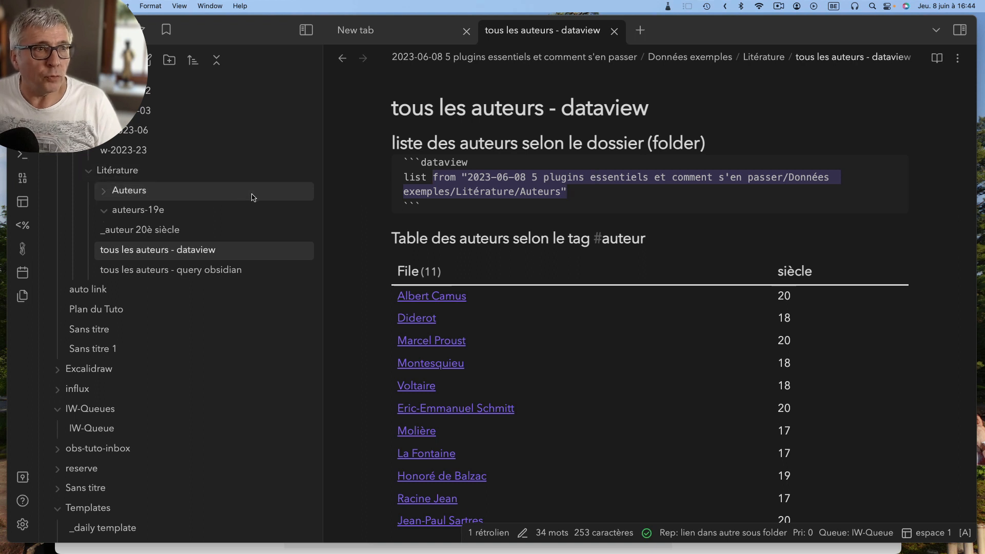
pyautogui.scroll(1, 251, 195)
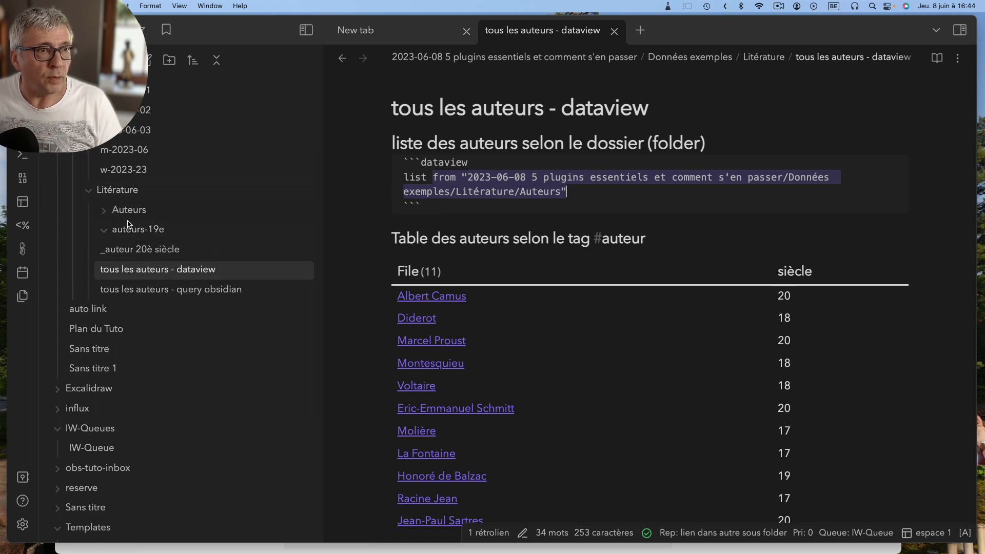
pyautogui.scroll(4, 118, 190)
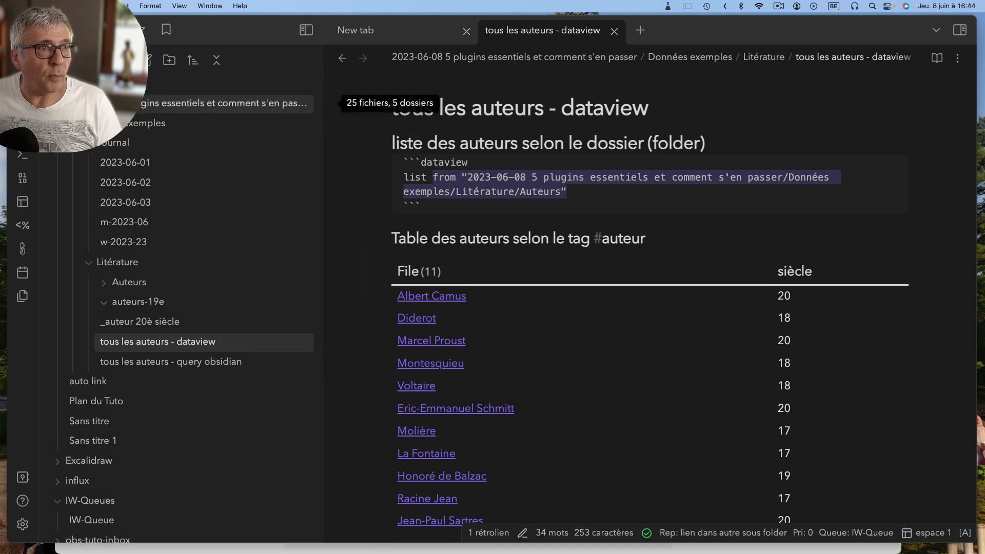
pyautogui.scroll(-1, 667, 202)
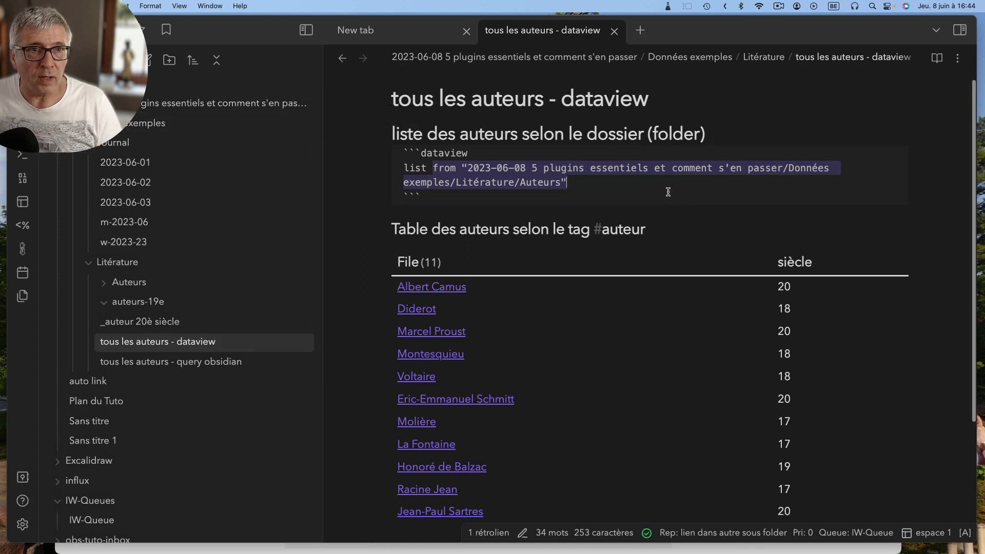
pyautogui.click(565, 149)
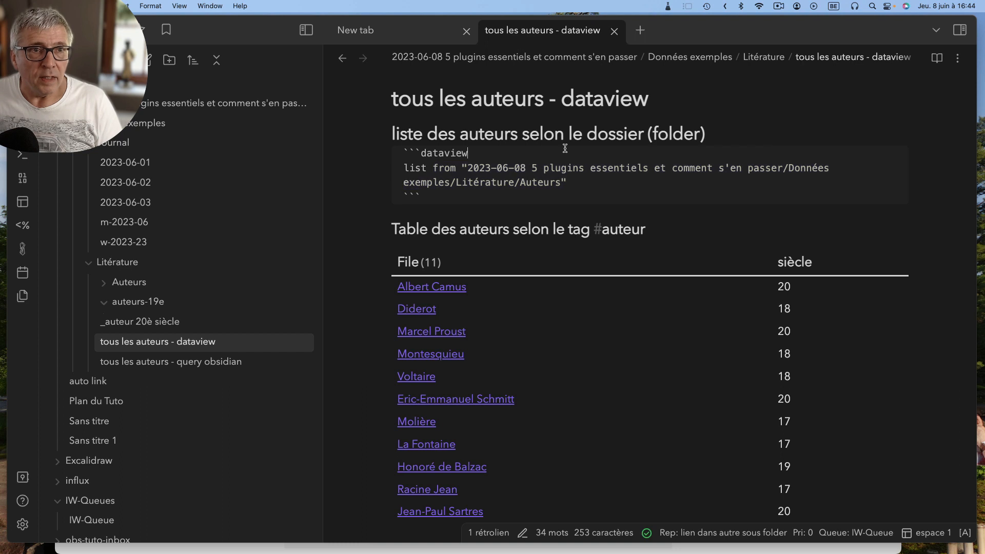
pyautogui.click(730, 134)
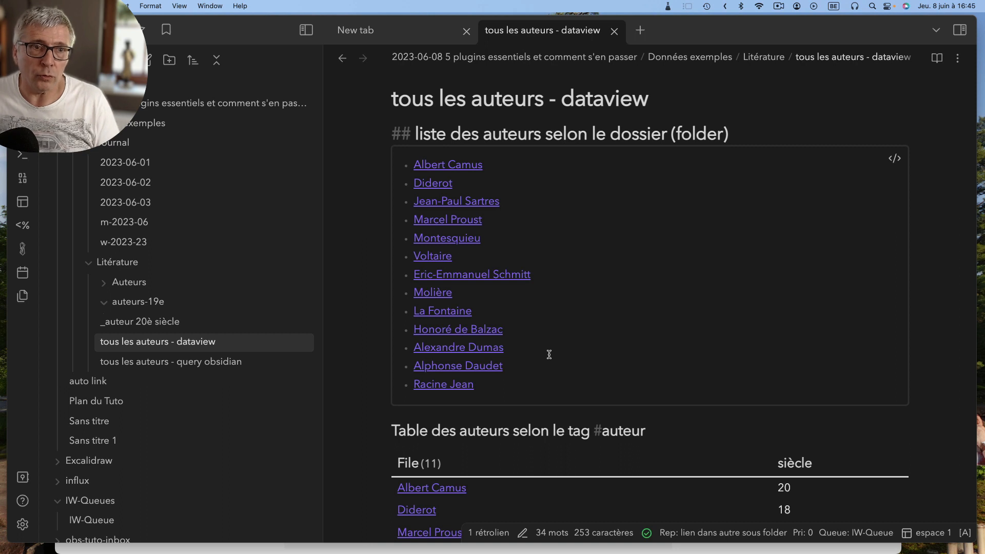
# View the author table based on the #auteur tag, check the tag in the Albert Camus note and return to the dataview note
pyautogui.scroll(-5, 549, 354)
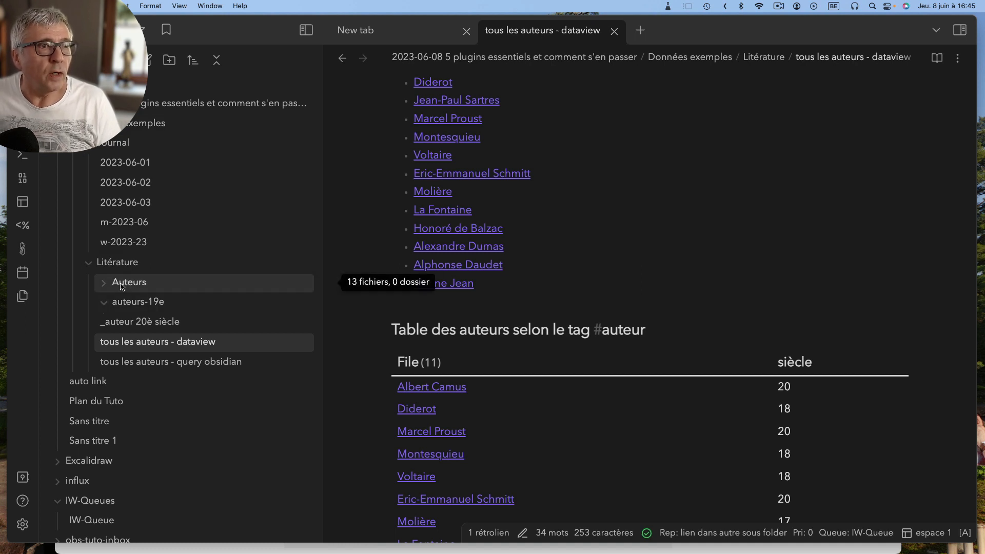
pyautogui.scroll(-1, 507, 378)
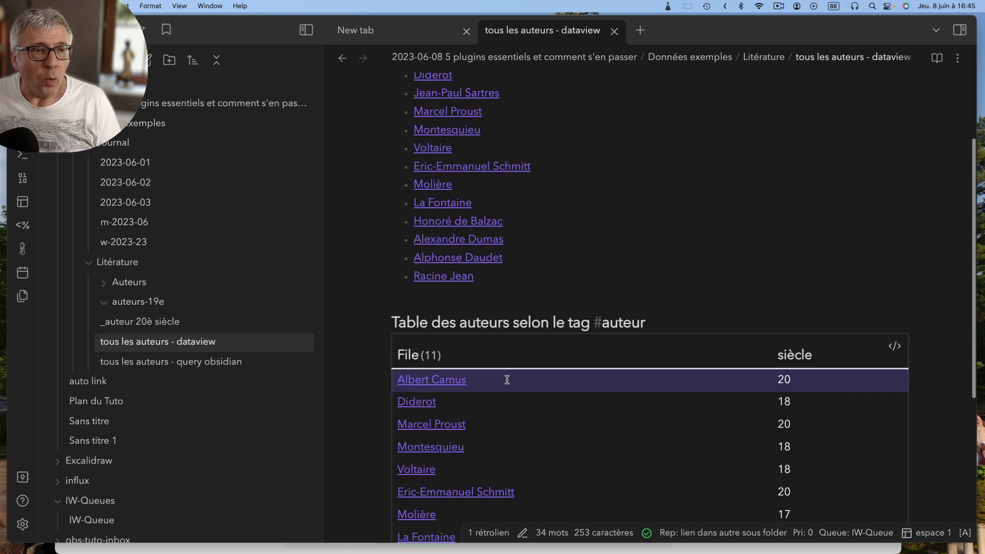
pyautogui.click(105, 284)
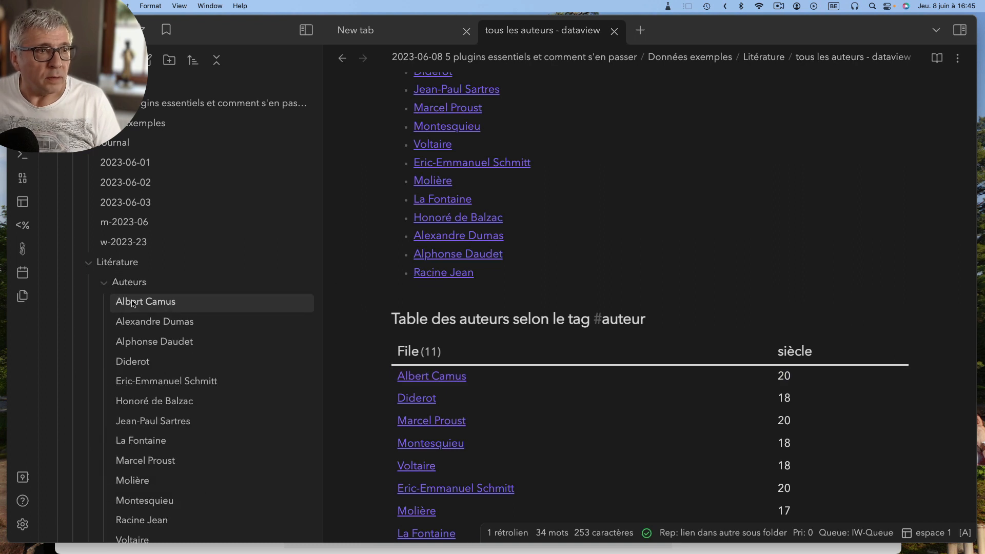
pyautogui.click(134, 304)
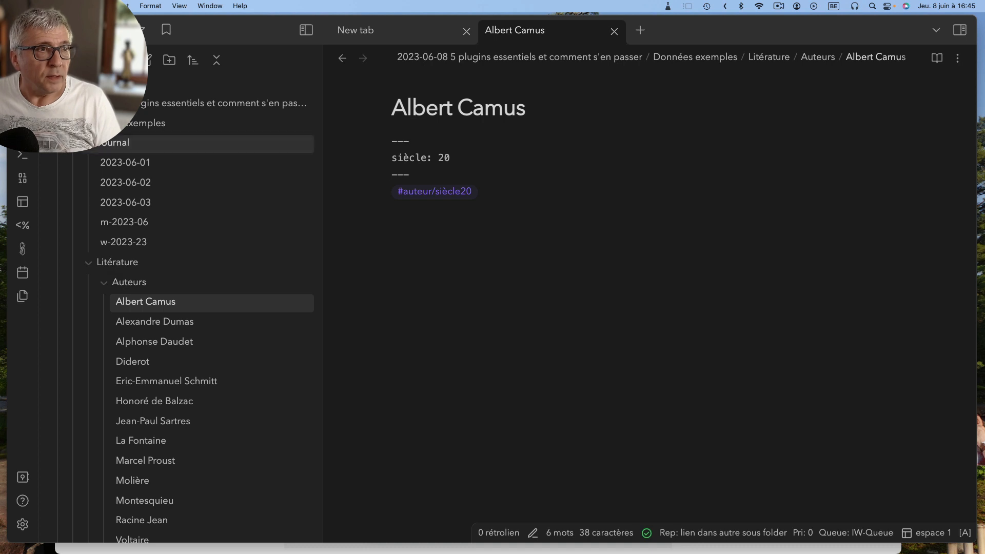
pyautogui.click(343, 58)
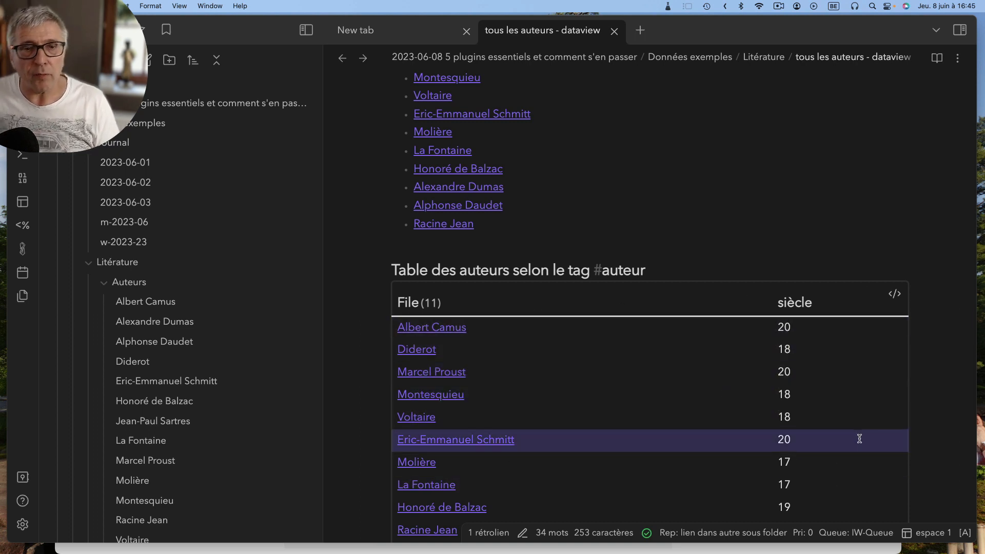
# Show the source of the #auteur table block and highlight its table keyword and siècle field
pyautogui.click(896, 294)
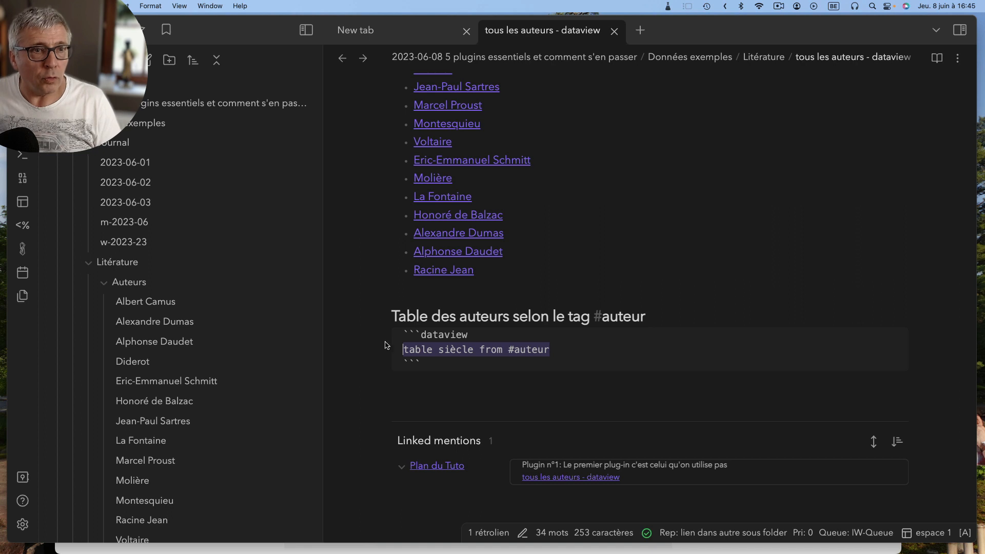
pyautogui.moveTo(404, 349); pyautogui.dragTo(434, 347)
pyautogui.scroll(5, 435, 347)
pyautogui.scroll(-4, 434, 354)
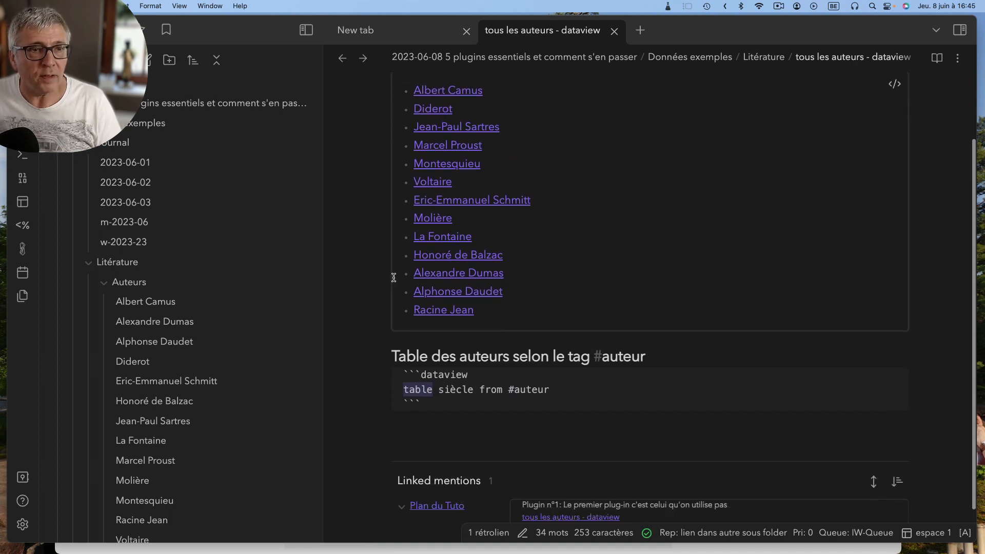
pyautogui.moveTo(439, 373); pyautogui.dragTo(472, 371)
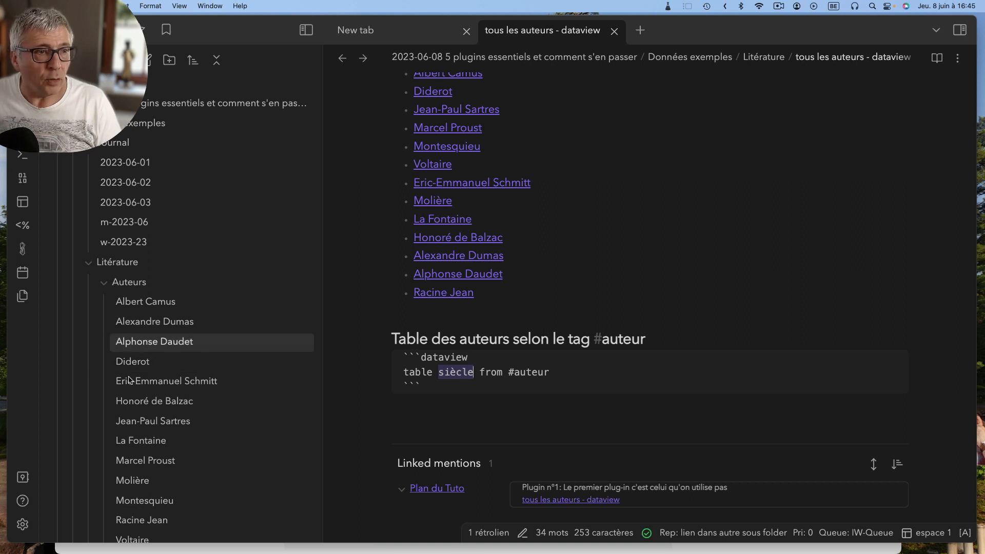
# Check the siècle property in the Jean-Paul Sartres note and reopen "tous les auteurs - dataview" to review its list and table
pyautogui.click(133, 418)
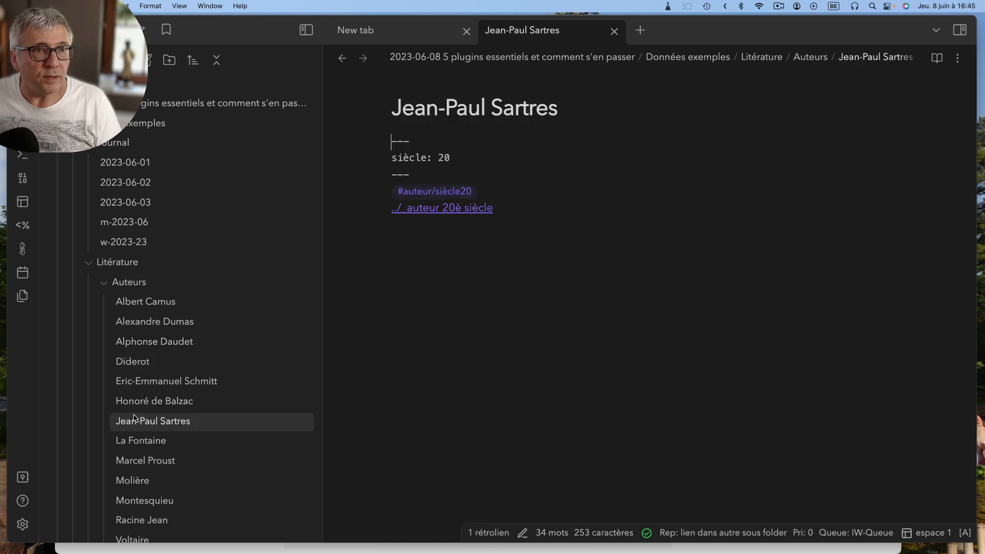
pyautogui.doubleClick(406, 159)
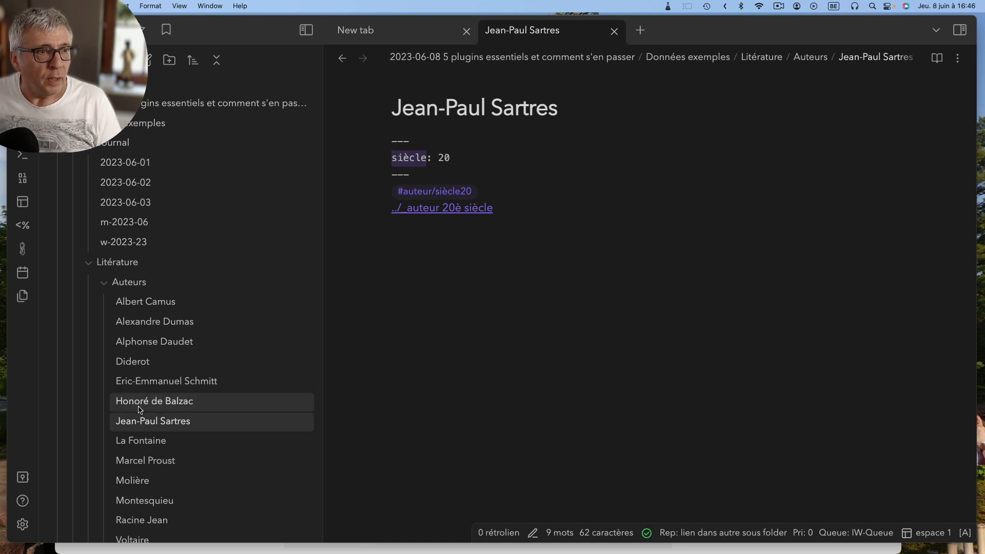
pyautogui.scroll(-5, 138, 411)
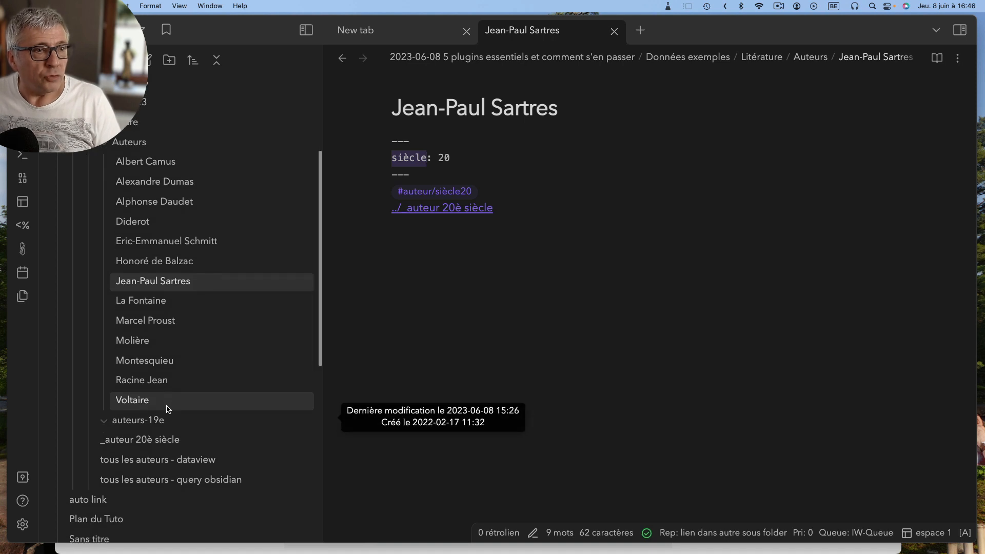
pyautogui.scroll(-3, 154, 410)
pyautogui.click(163, 398)
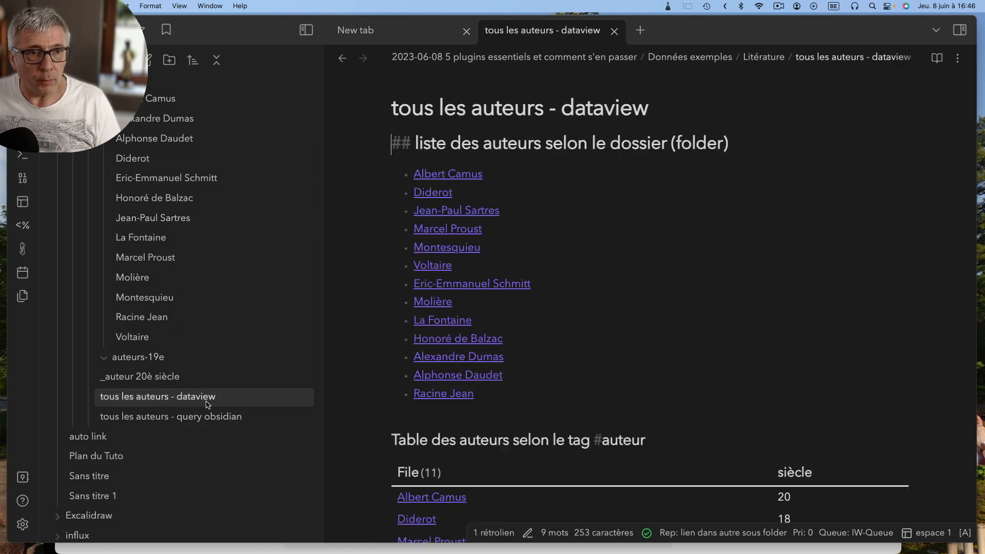
pyautogui.scroll(-4, 544, 426)
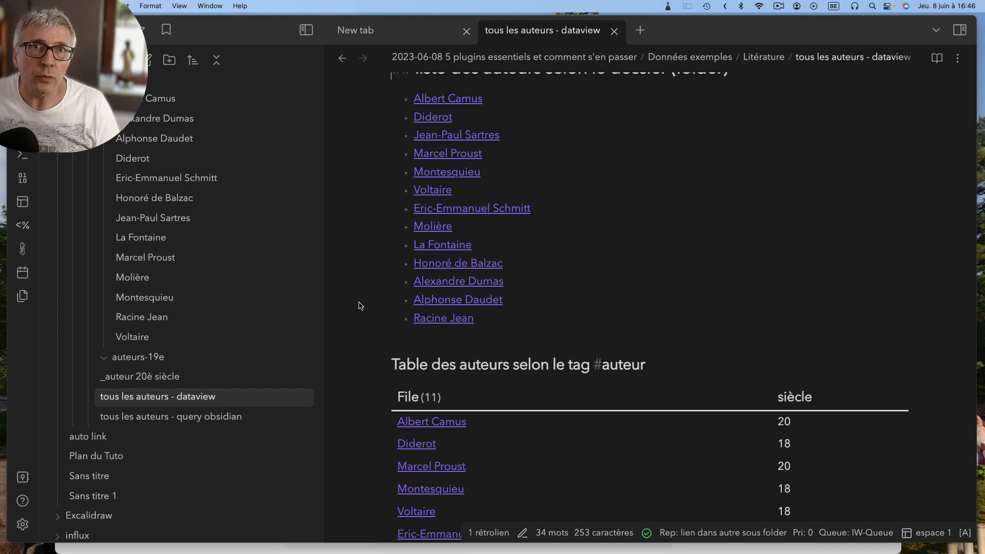
pyautogui.scroll(5, 314, 302)
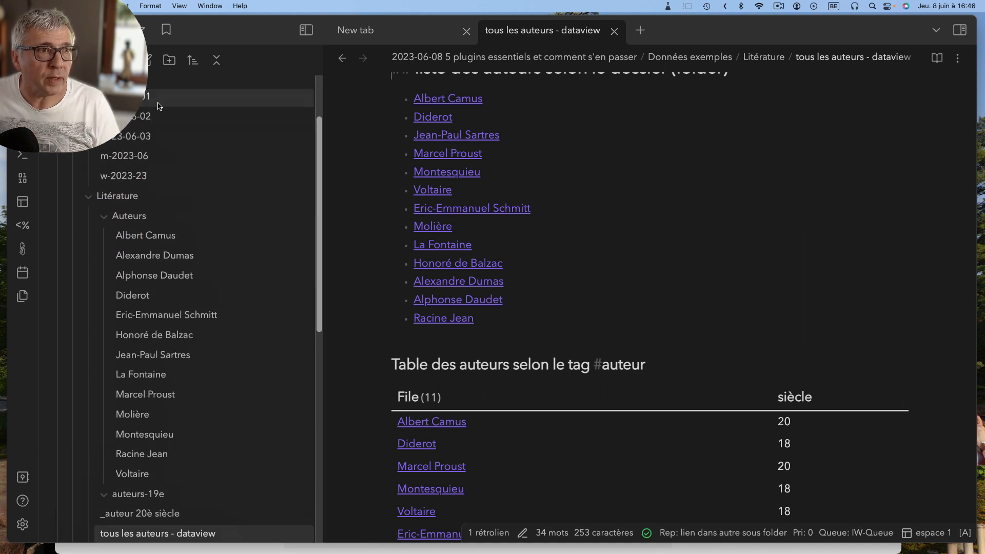
# Show the vault search for tag:#auteur, reopen the Plan du Tuto note and follow its link to "tous les auteurs - query obsidian"
pyautogui.press('super+shift+f')
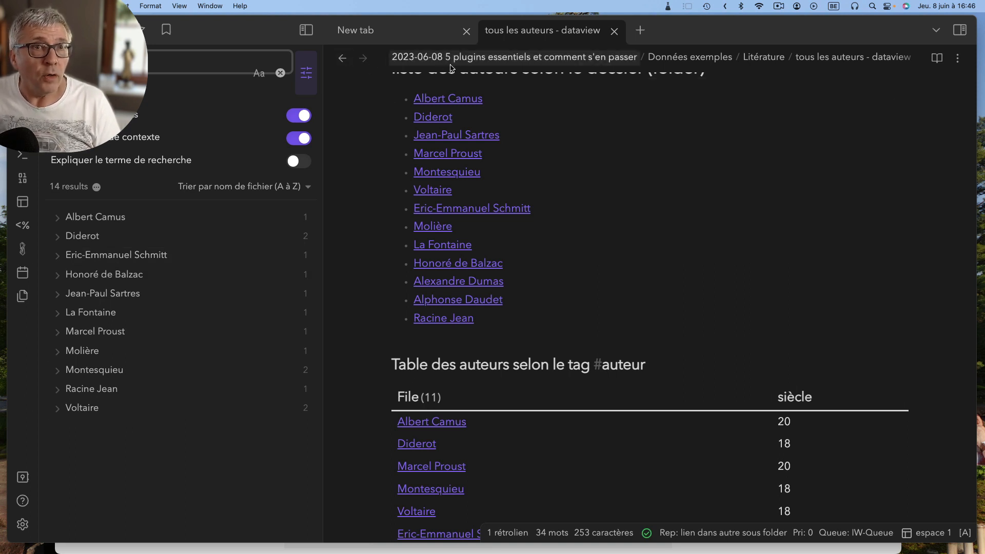
pyautogui.click(404, 36)
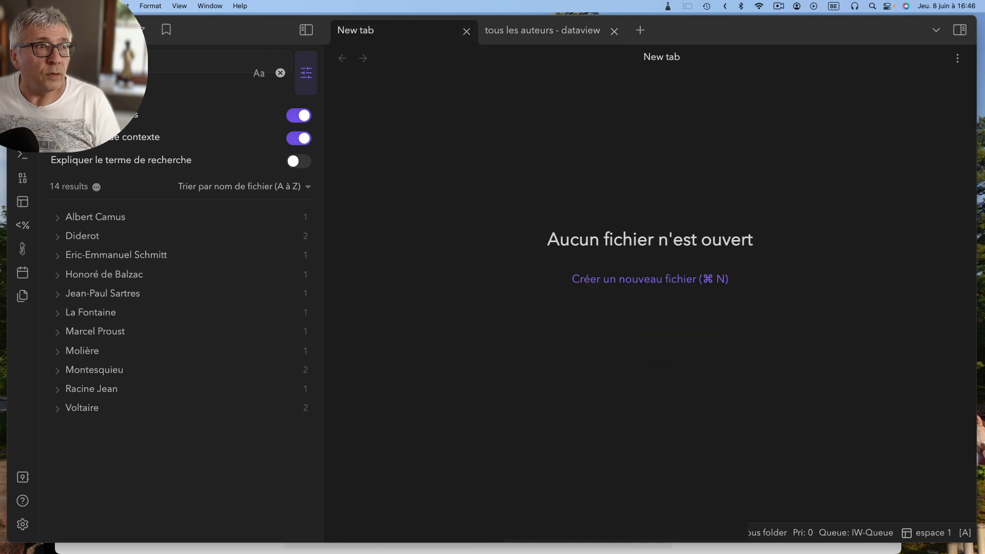
pyautogui.press('super+shift+t')
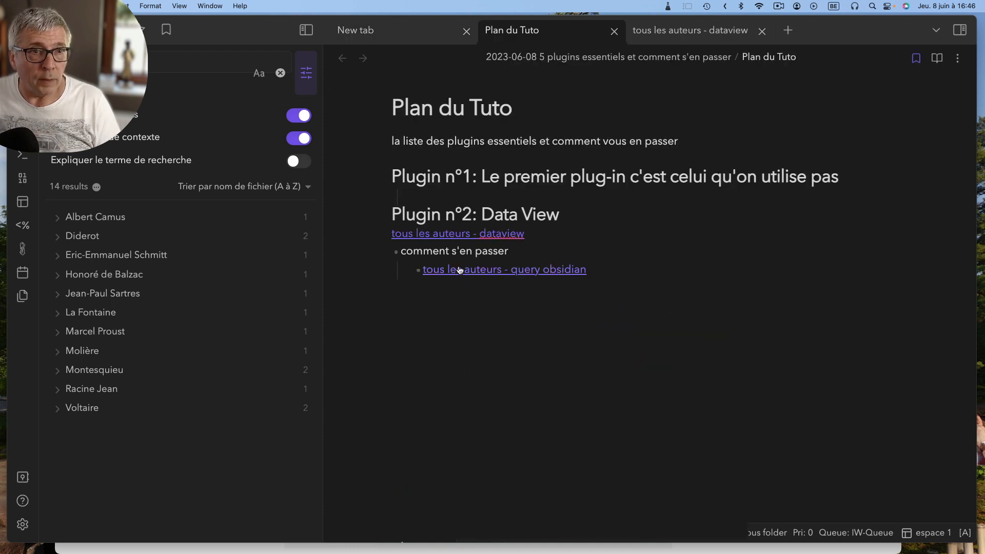
pyautogui.click(477, 270)
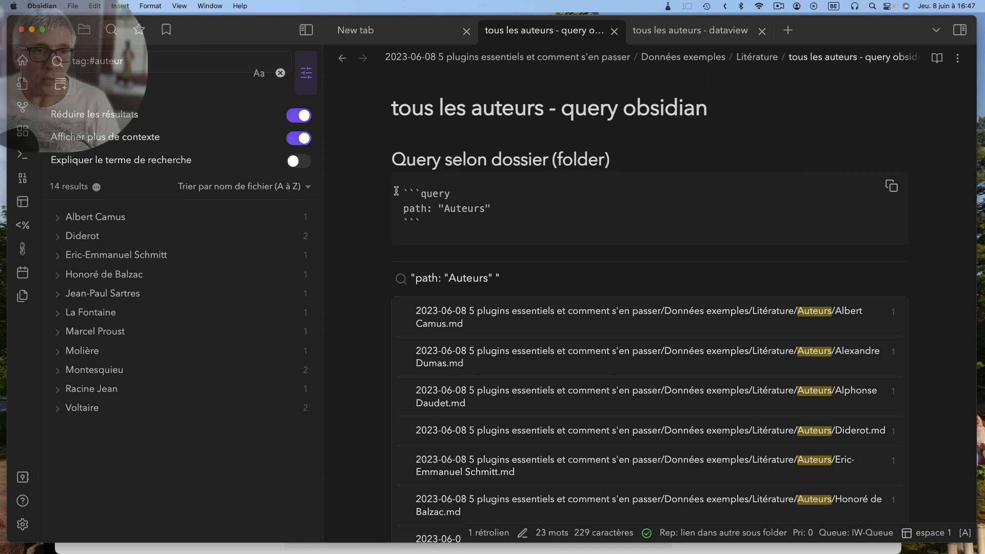
# Highlight the opening backticks of the path: "Auteurs" query block and examine the files it returns
pyautogui.moveTo(400, 191); pyautogui.dragTo(419, 192)
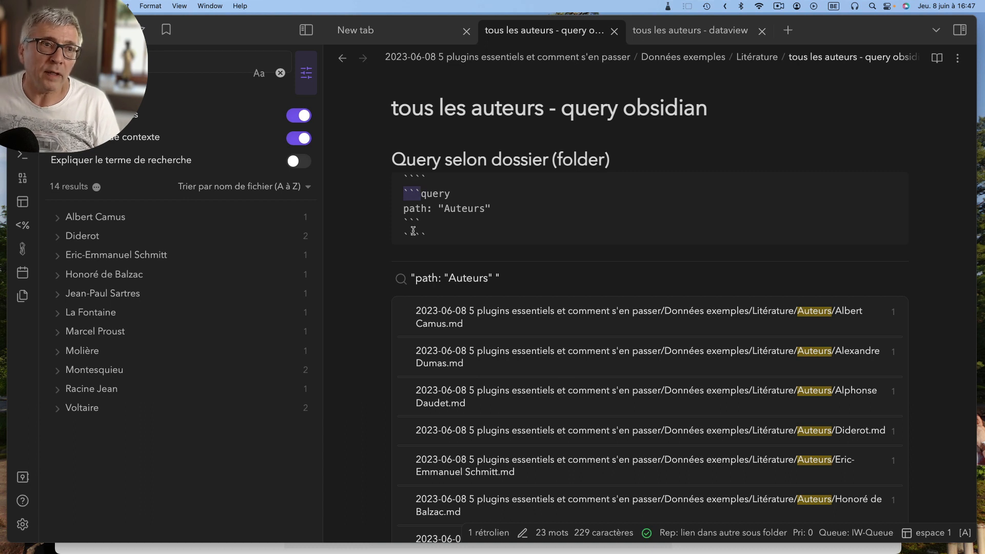
pyautogui.click(496, 247)
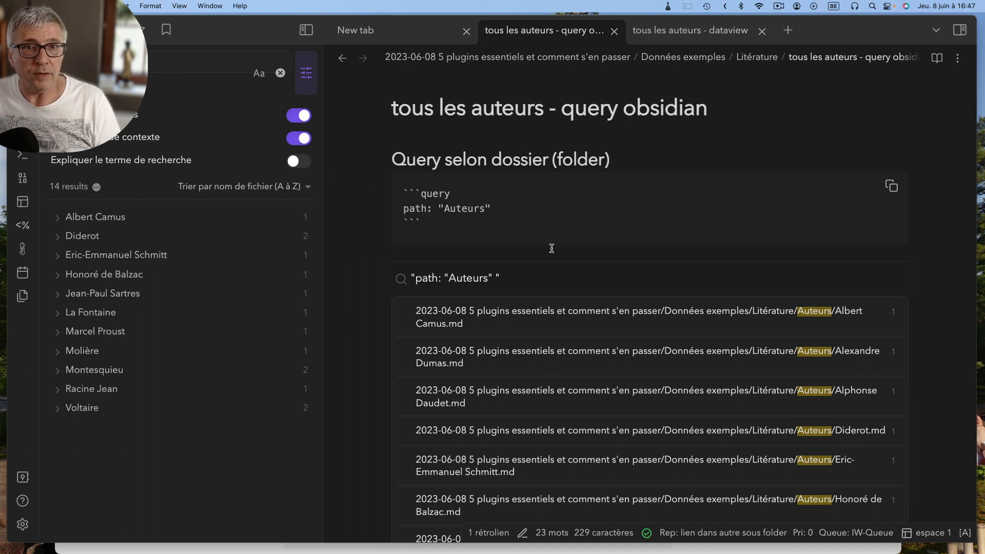
pyautogui.scroll(-5, 555, 248)
pyautogui.scroll(-3, 556, 249)
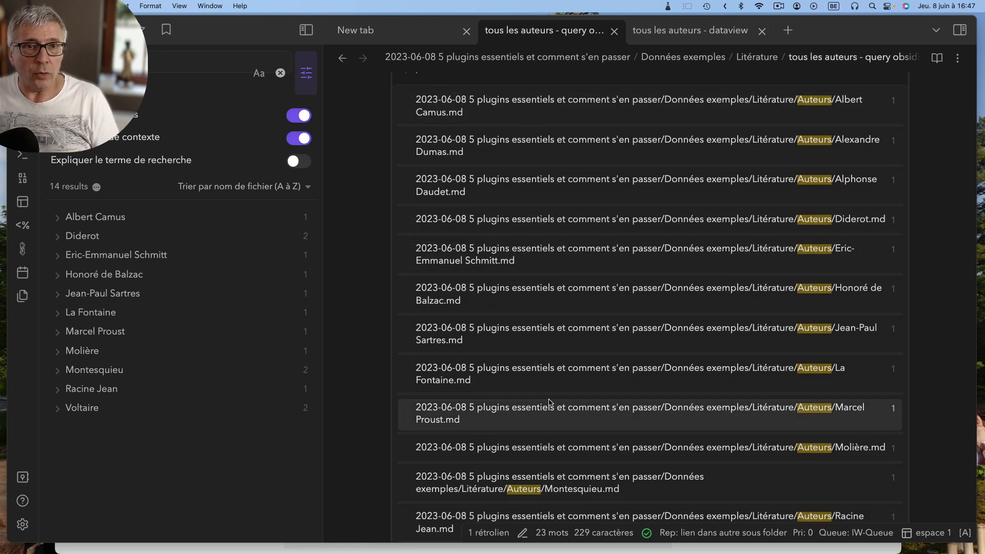
pyautogui.scroll(2, 575, 407)
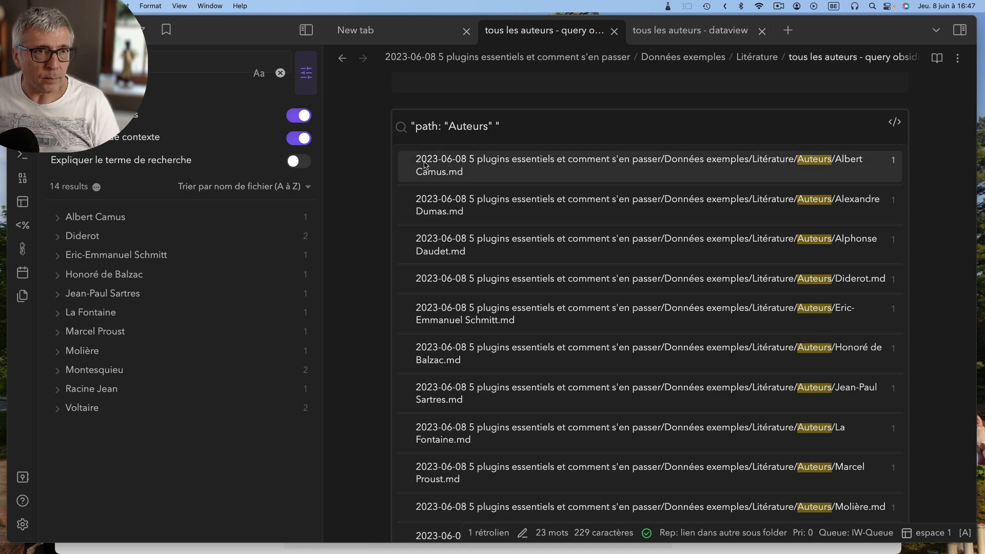
# Examine the tag:#auteur query block and compare the matching author notes with their #auteur and century subtags
pyautogui.click(811, 85)
pyautogui.scroll(-10, 717, 176)
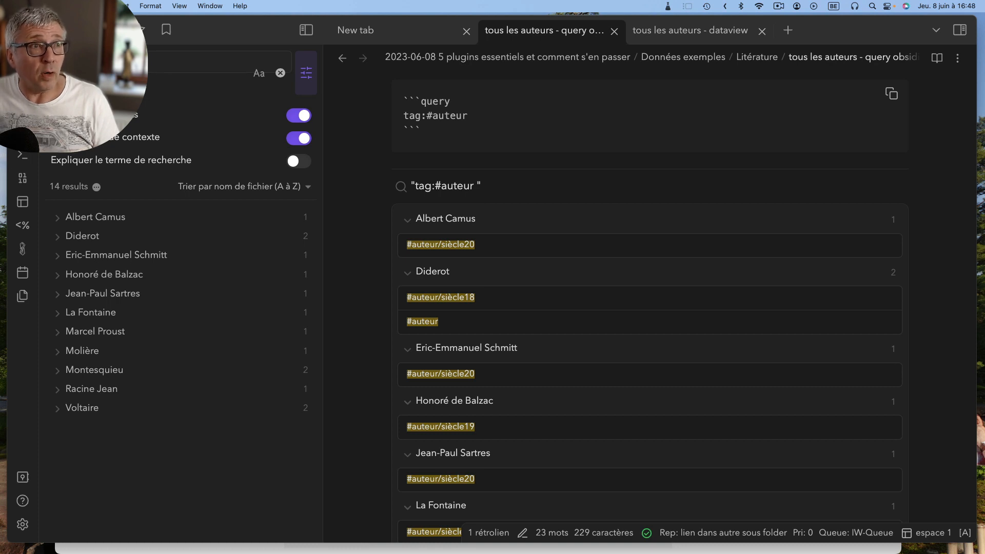
pyautogui.scroll(-5, 547, 172)
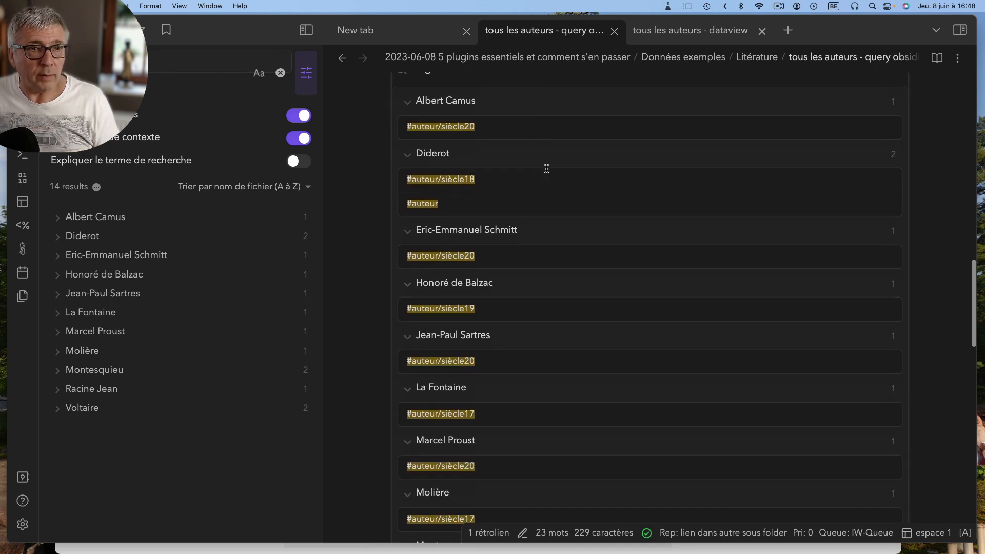
pyautogui.scroll(-1, 547, 173)
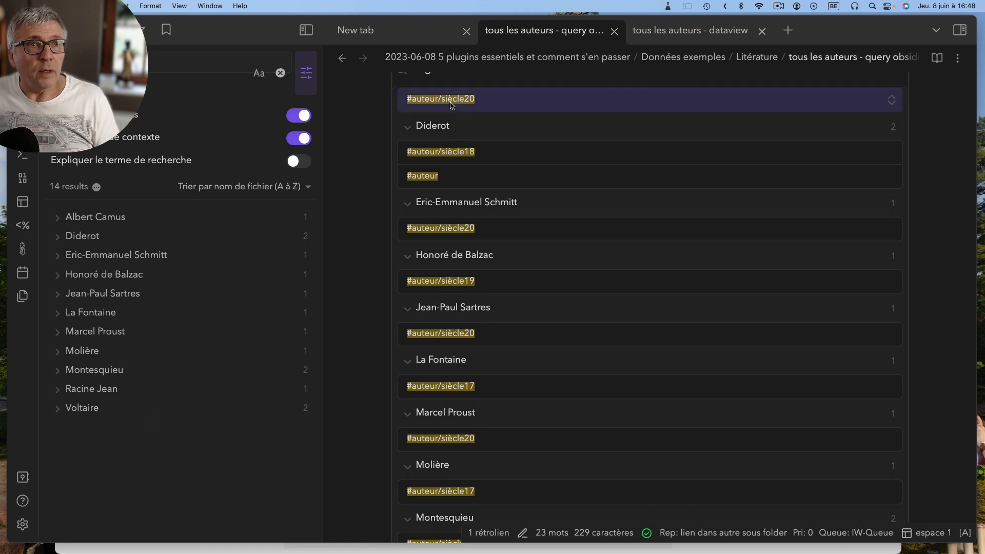
pyautogui.scroll(-2, 452, 105)
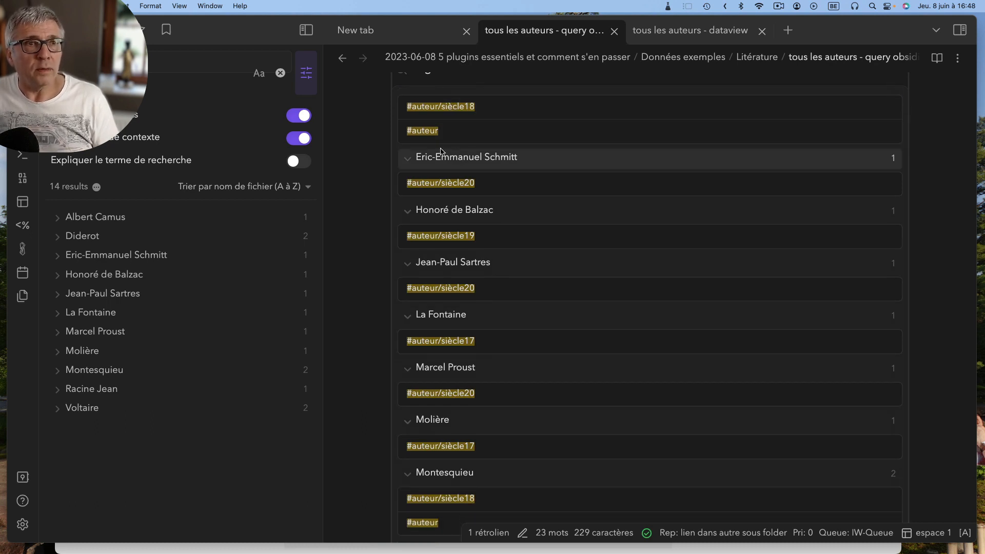
pyautogui.scroll(3, 443, 154)
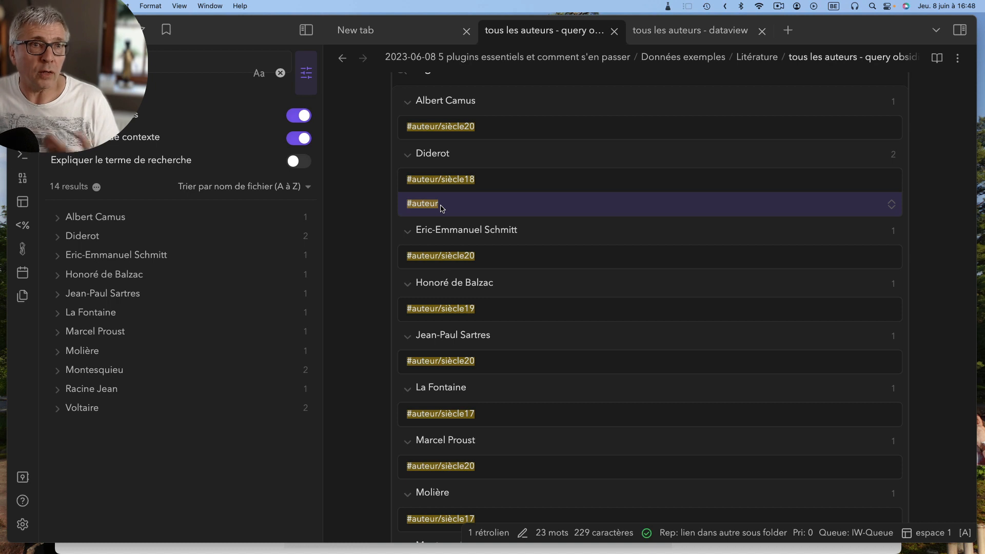
pyautogui.scroll(8, 440, 205)
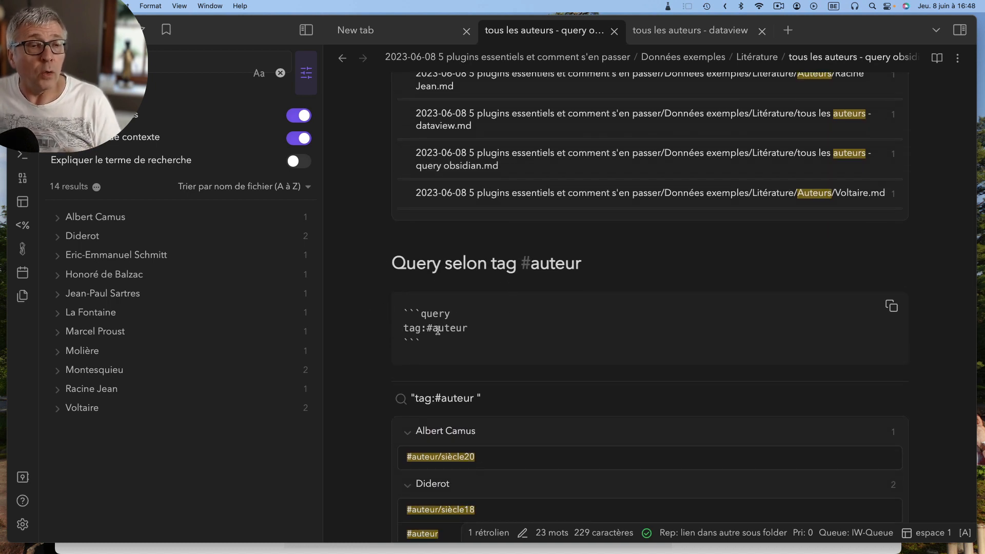
pyautogui.scroll(-2, 438, 331)
# Reopen the Plan du Tuto note and create a new Excalidraw drawing in a new pane
pyautogui.press('super+shift+t')
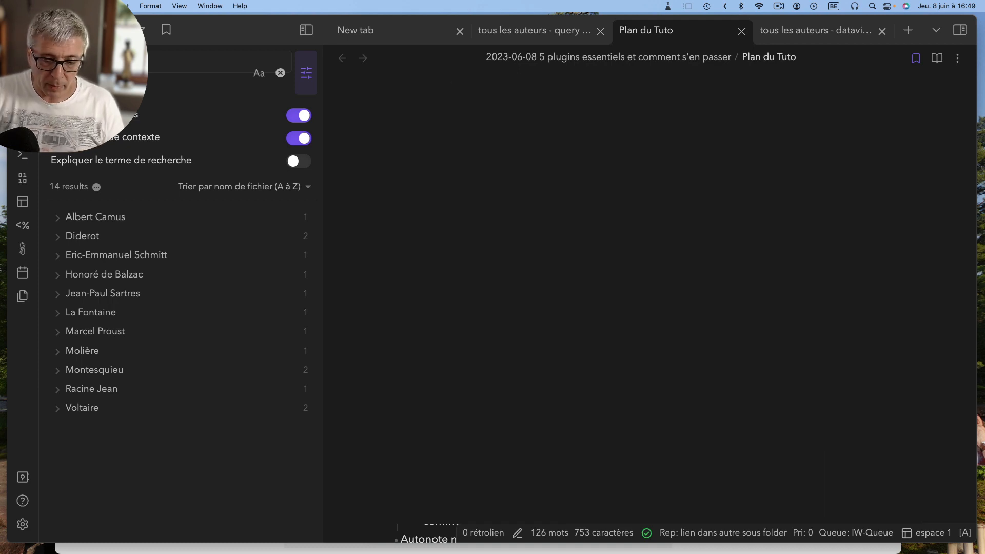
pyautogui.press('super+p')
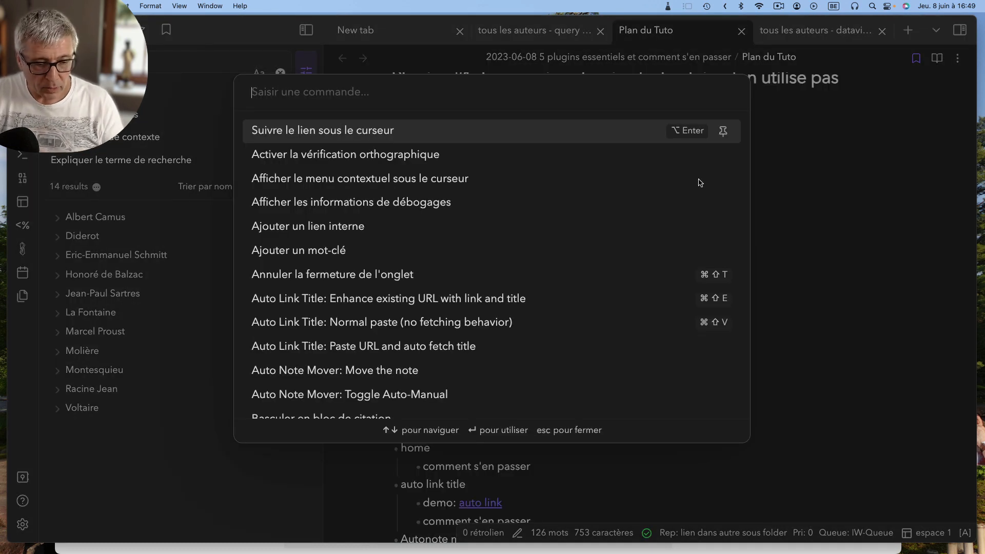
pyautogui.write('exc')
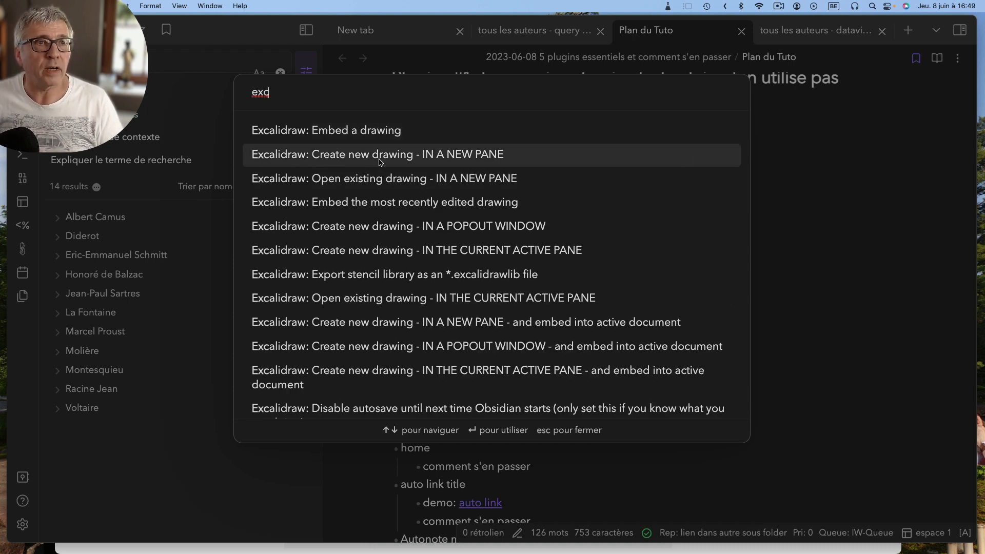
pyautogui.click(464, 158)
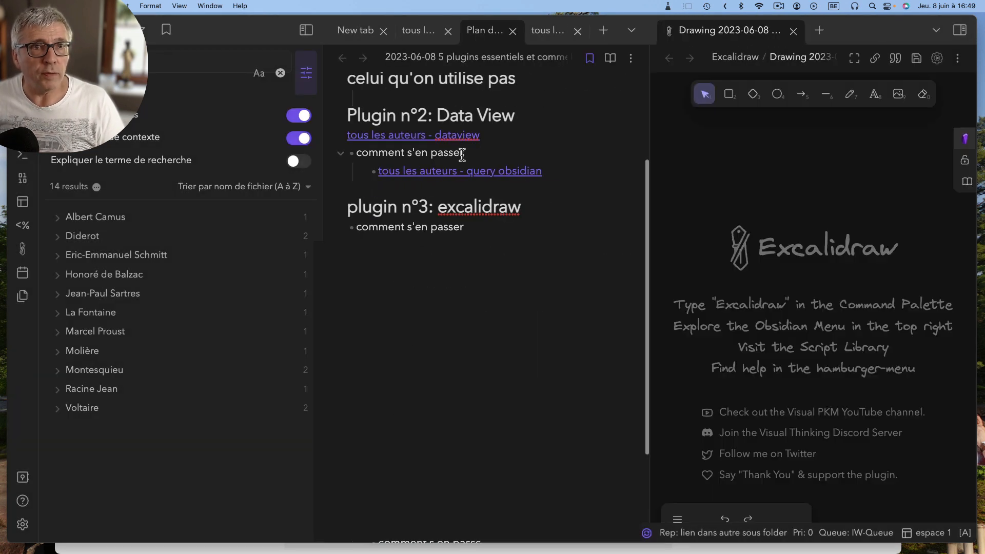
# Close the empty tab, the query note, Plan du Tuto and the dataview note so only the Excalidraw drawing stays open
pyautogui.click(383, 31)
pyautogui.click(383, 31)
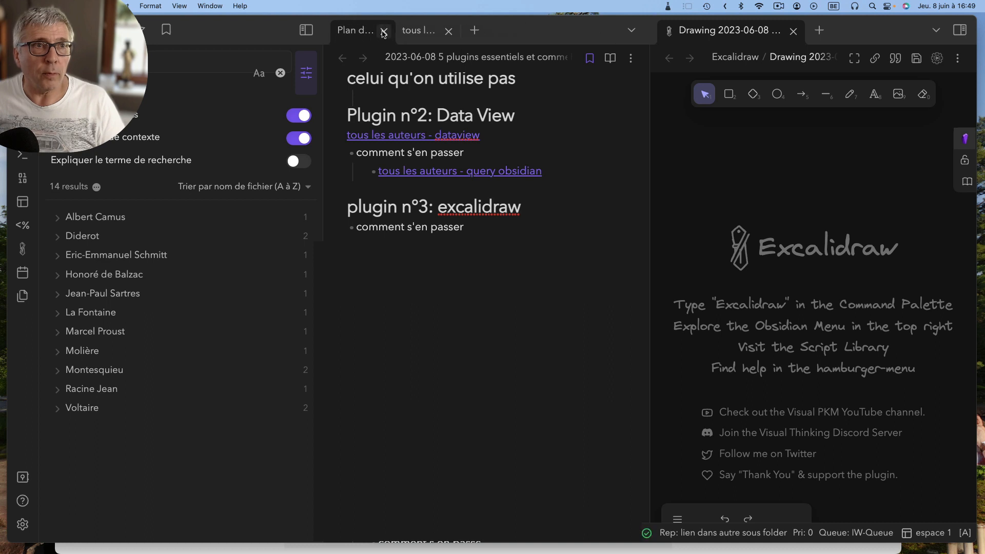
pyautogui.click(384, 31)
pyautogui.click(383, 32)
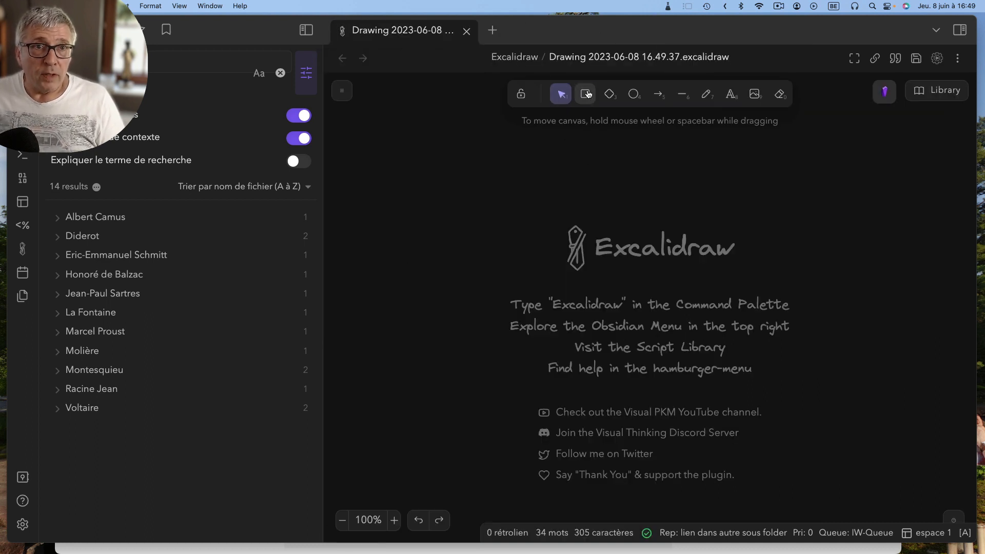
# Draw a wide rounded rectangle in the upper middle of the canvas and a smaller diamond to its right
pyautogui.click(588, 94)
pyautogui.moveTo(547, 186); pyautogui.dragTo(738, 287)
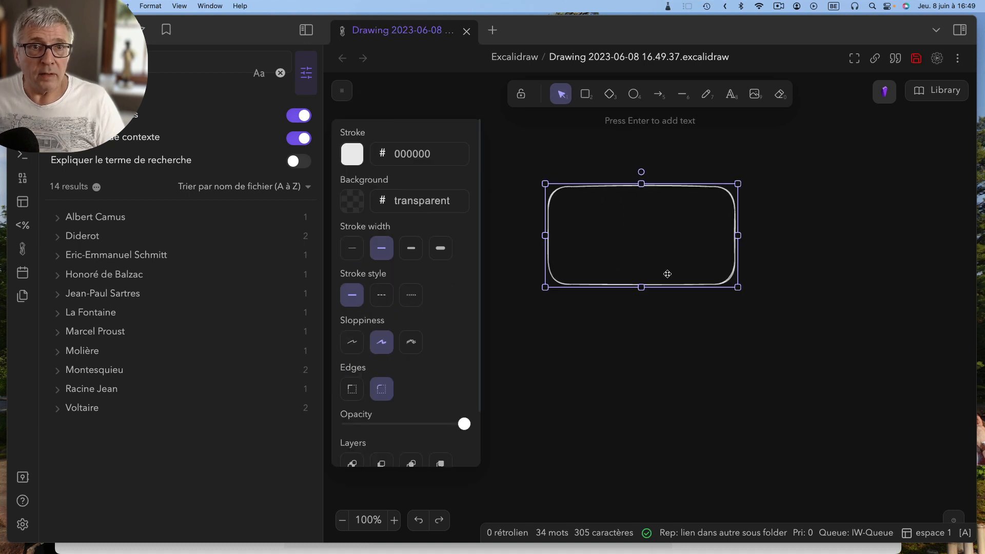
pyautogui.click(609, 94)
pyautogui.moveTo(831, 221); pyautogui.dragTo(915, 310)
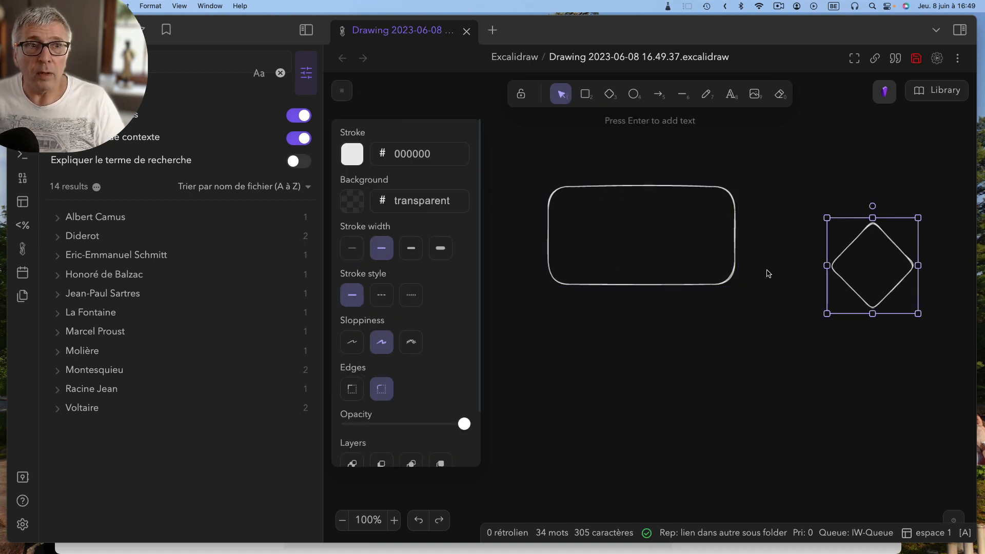
# Add the text "texte" below the rectangle with the Text tool
pyautogui.click(734, 97)
pyautogui.click(589, 359)
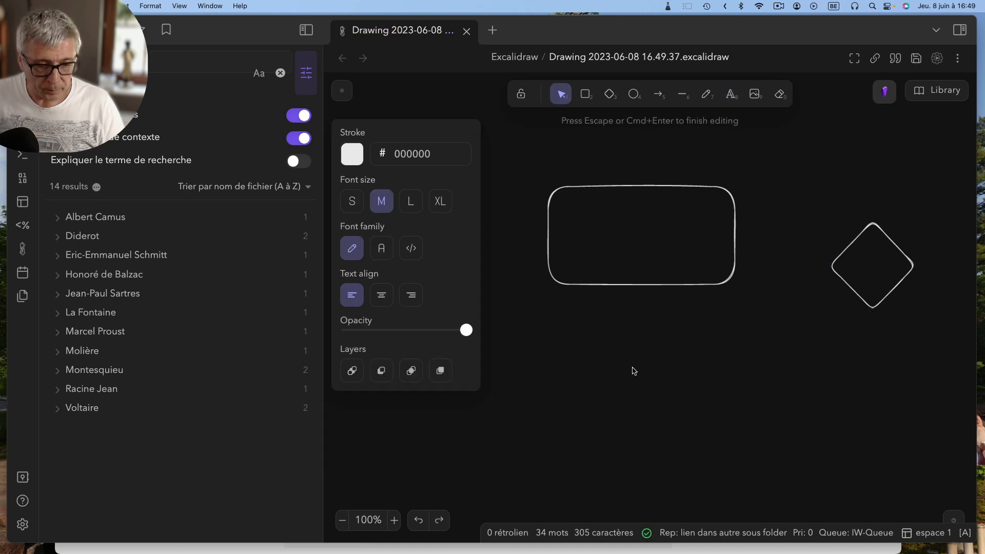
pyautogui.write('texte')
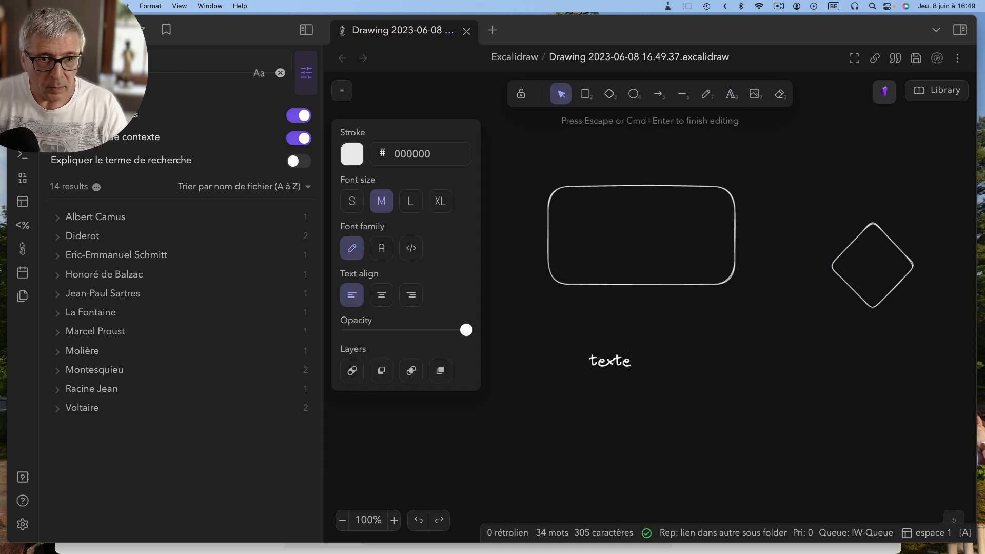
pyautogui.press('Return')
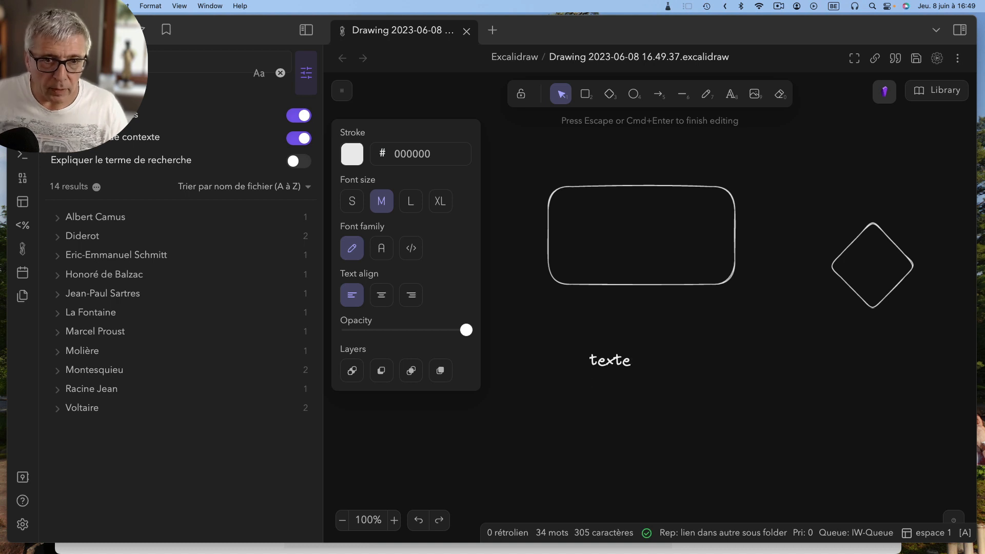
pyautogui.click(691, 343)
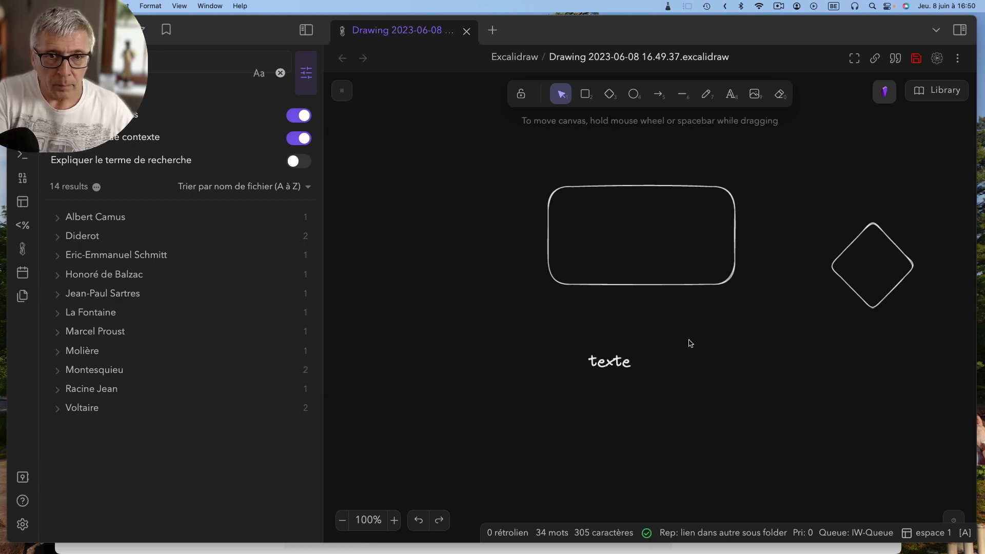
# Add the text link "[[Diderot]]" on the canvas to the right of "texte"
pyautogui.scroll(-1, 690, 344)
pyautogui.doubleClick(689, 342)
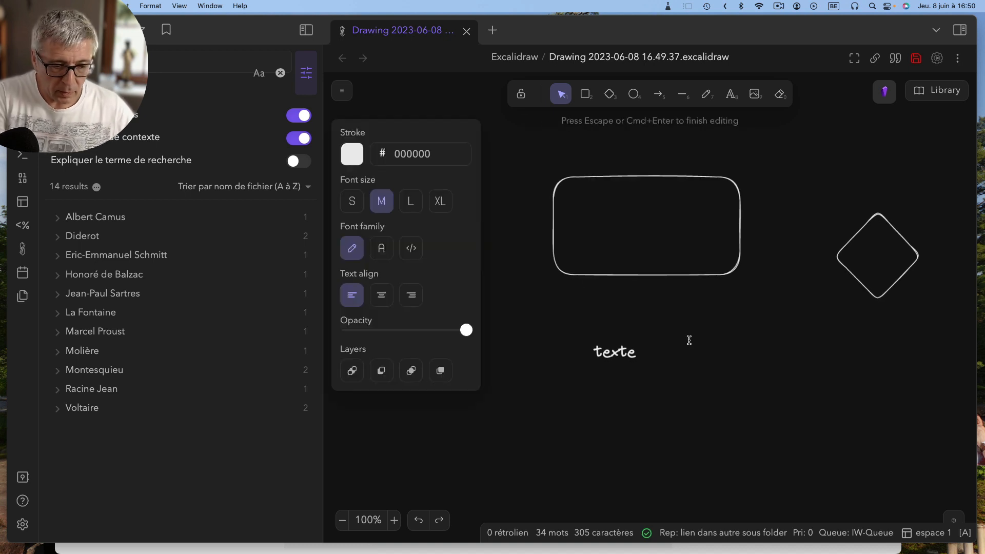
pyautogui.write('[[')
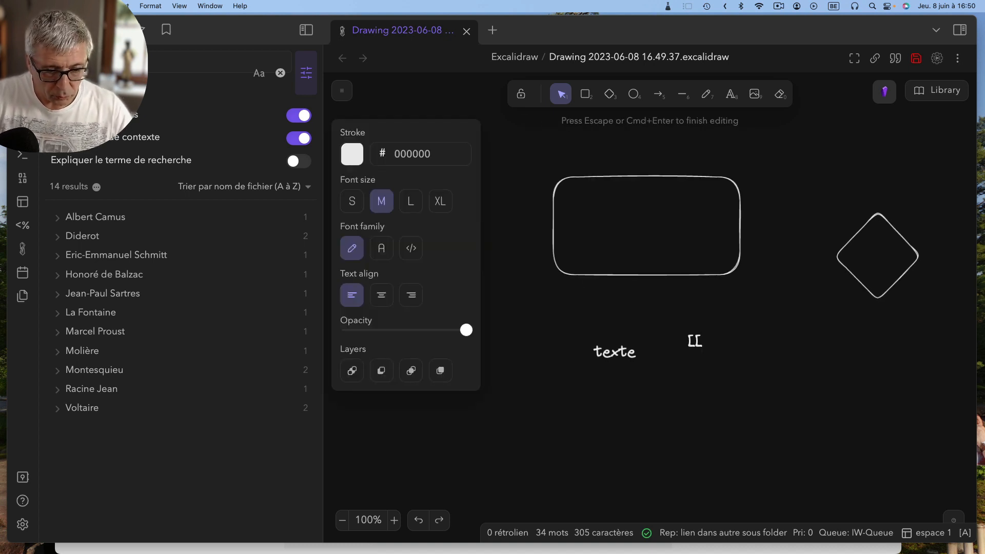
pyautogui.write('d')
pyautogui.press('BackSpace')
pyautogui.press('BackSpace')
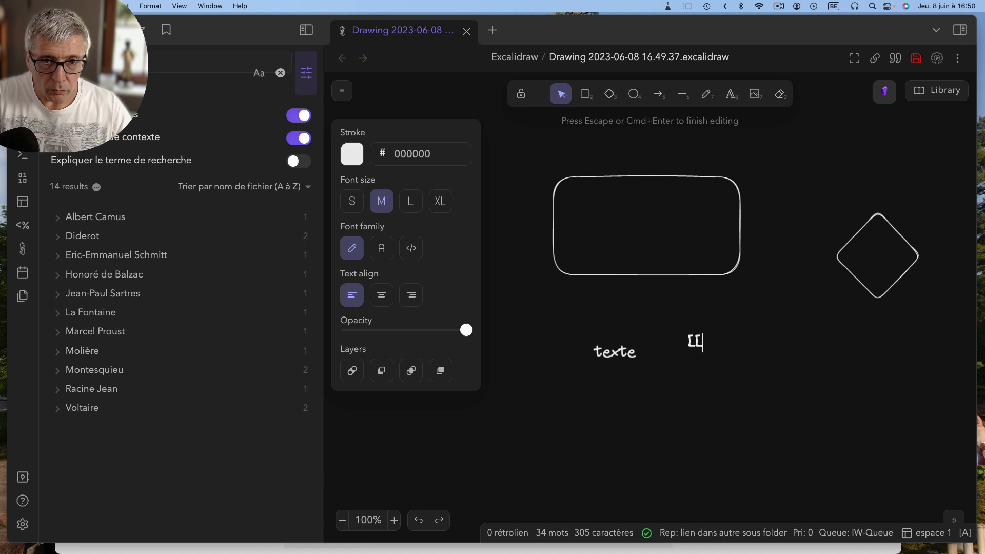
pyautogui.write('Di')
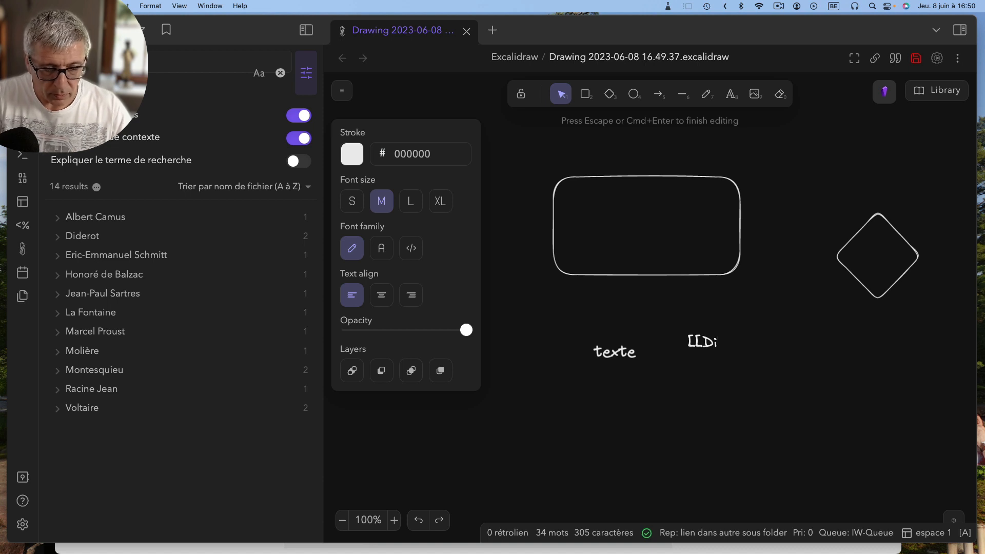
pyautogui.write('derit')
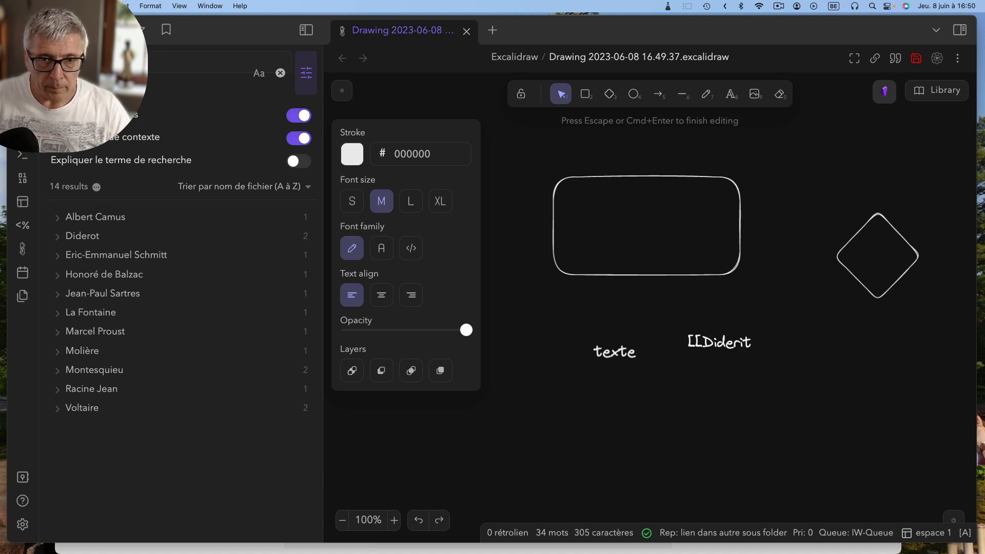
pyautogui.press('BackSpace')
pyautogui.press('BackSpace')
pyautogui.write('o')
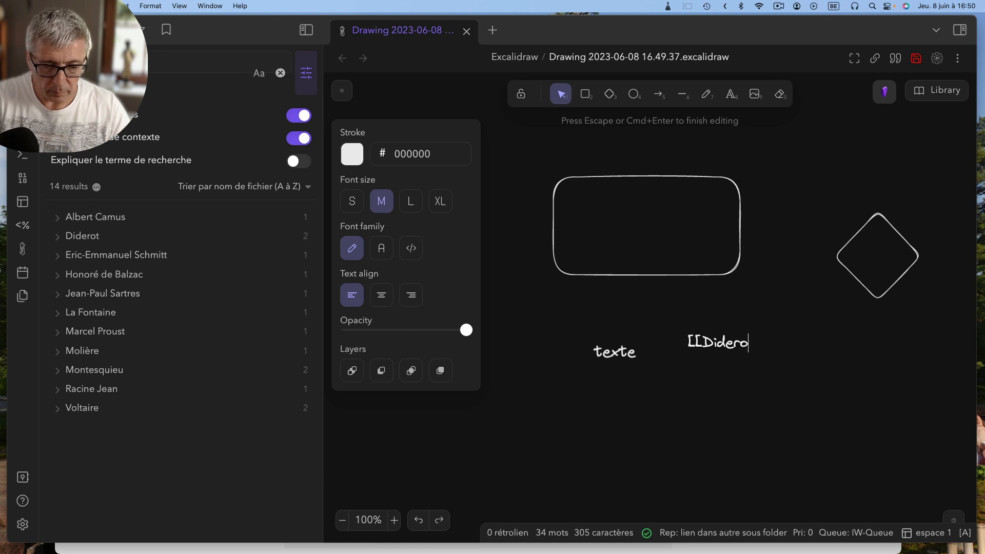
pyautogui.write('t]]')
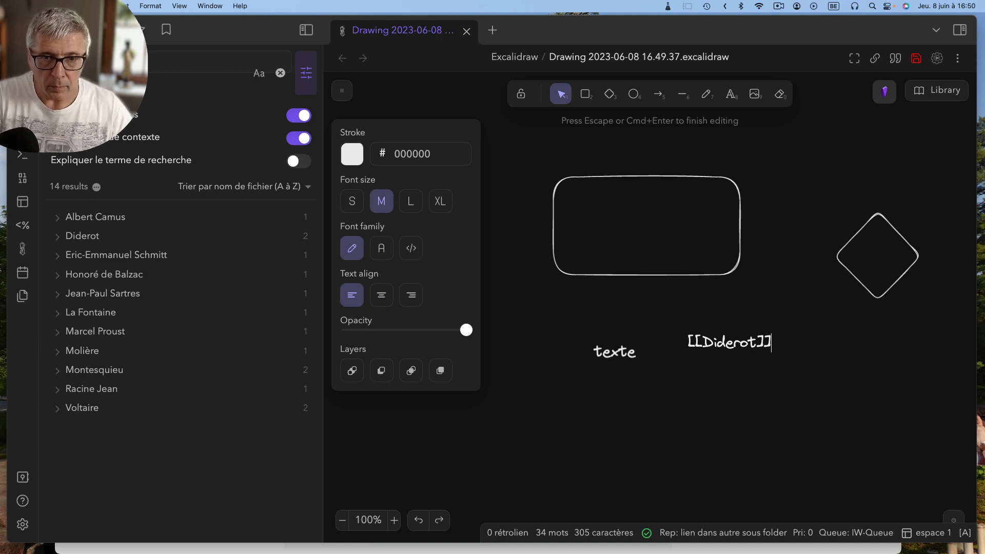
pyautogui.press('Return')
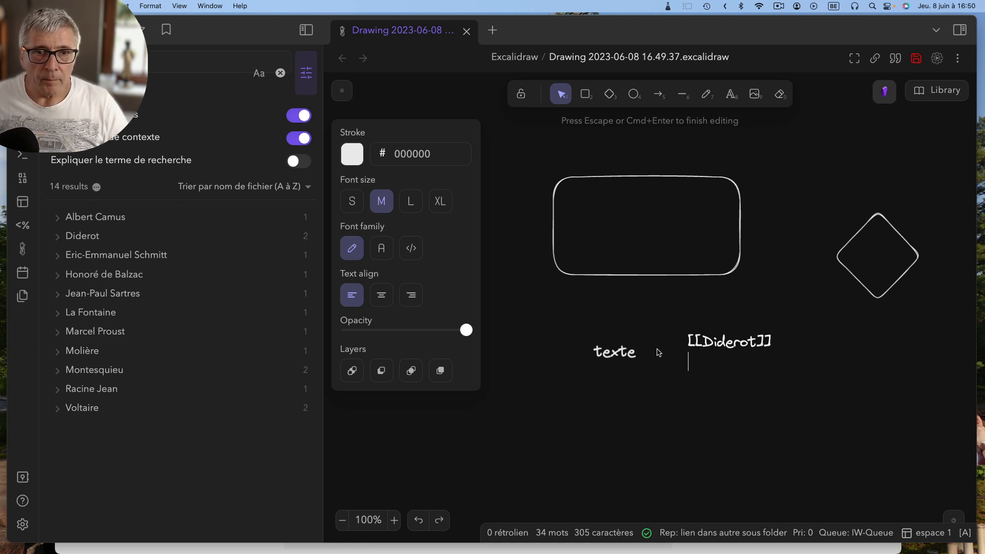
pyautogui.click(579, 404)
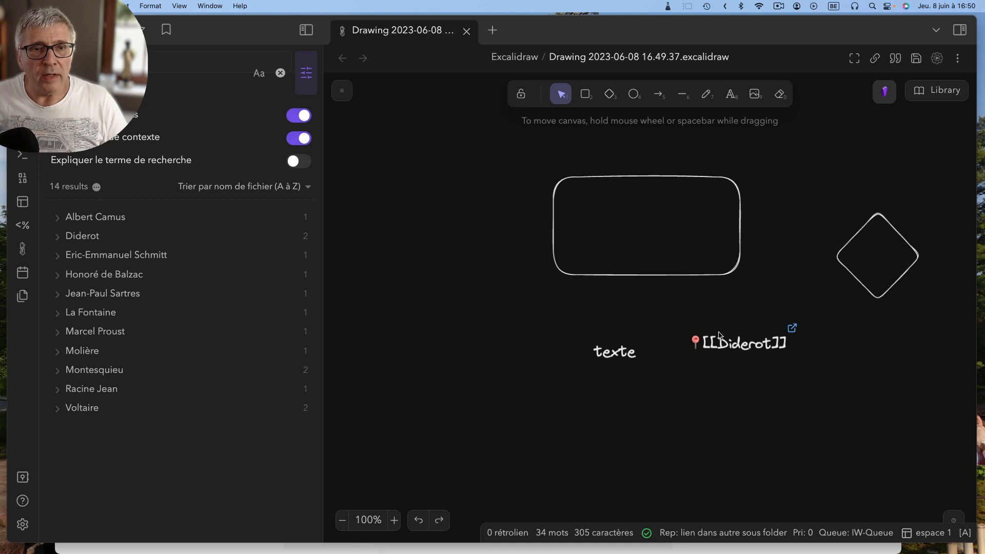
# Move the "[[Diderot]]" text link into the upper middle of the rounded rectangle
pyautogui.moveTo(726, 342); pyautogui.dragTo(634, 212)
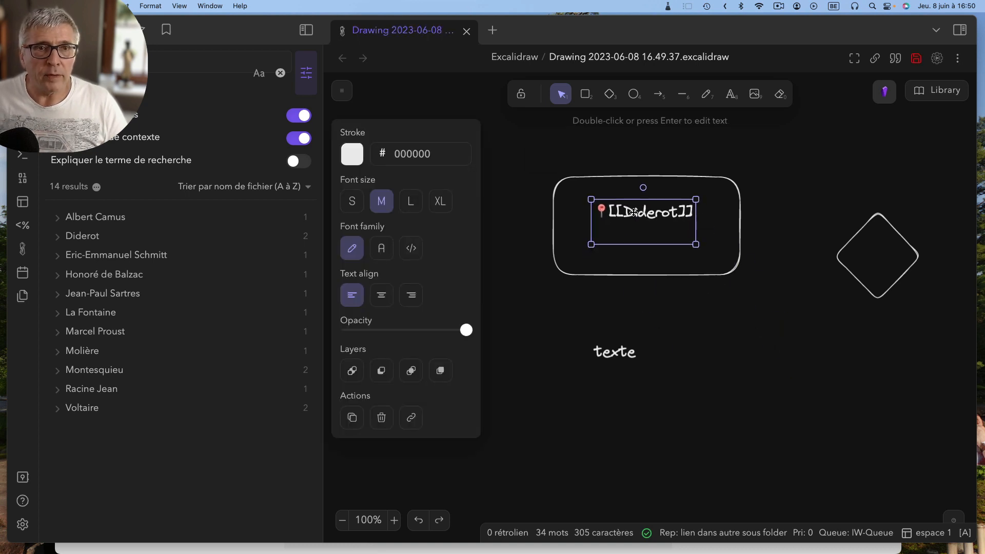
pyautogui.click(807, 329)
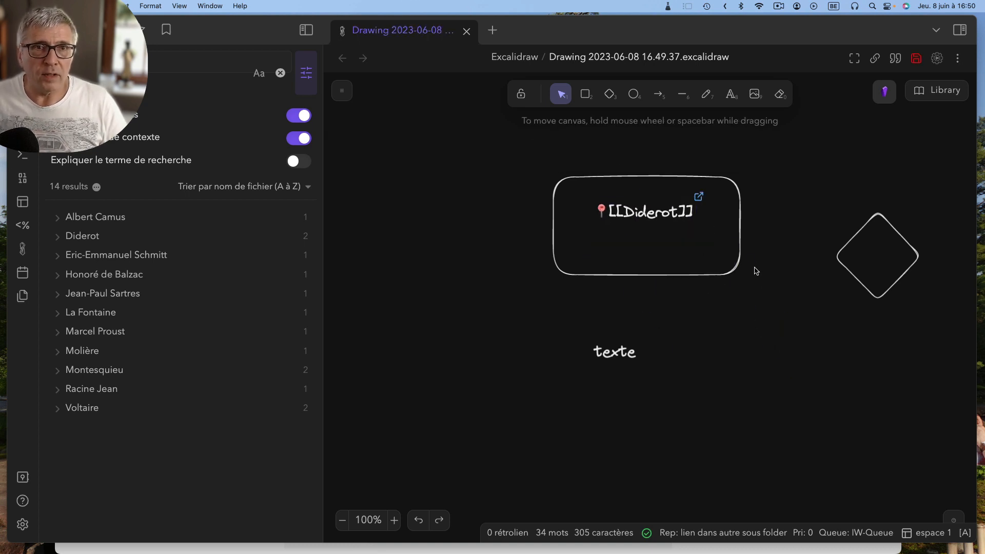
# Connect the rectangle's right edge to the diamond with an arrow, and shift the diamond slightly toward the rectangle
pyautogui.click(659, 94)
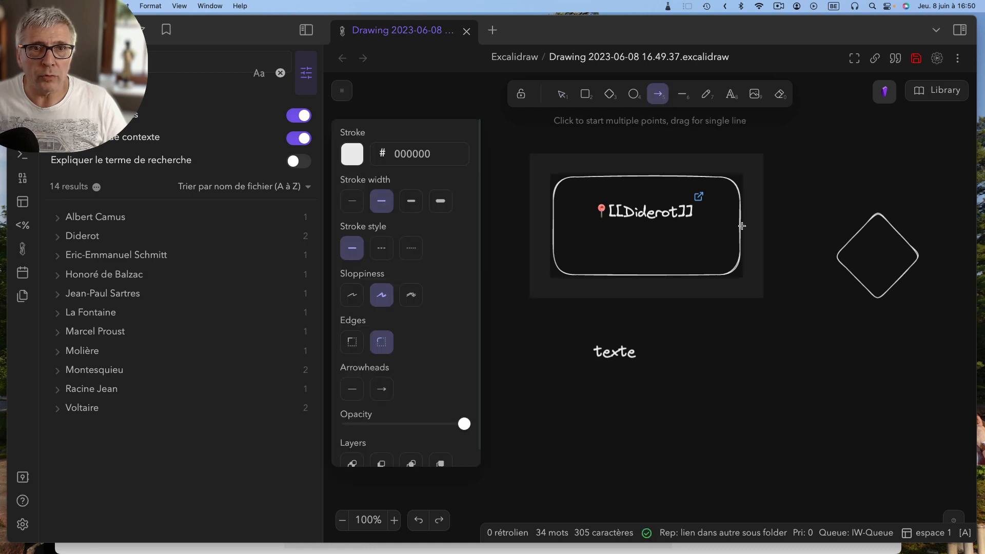
pyautogui.moveTo(742, 226); pyautogui.dragTo(853, 233)
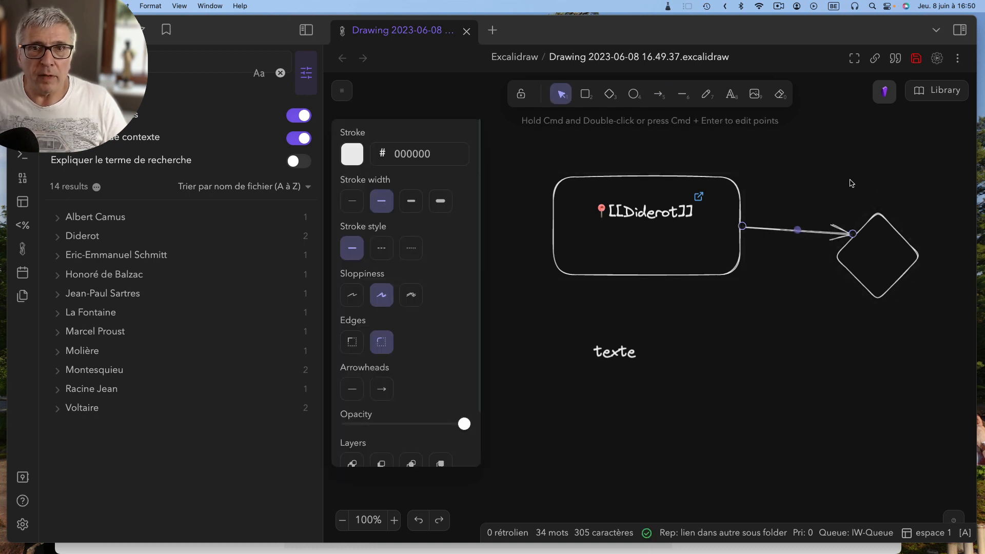
pyautogui.click(791, 306)
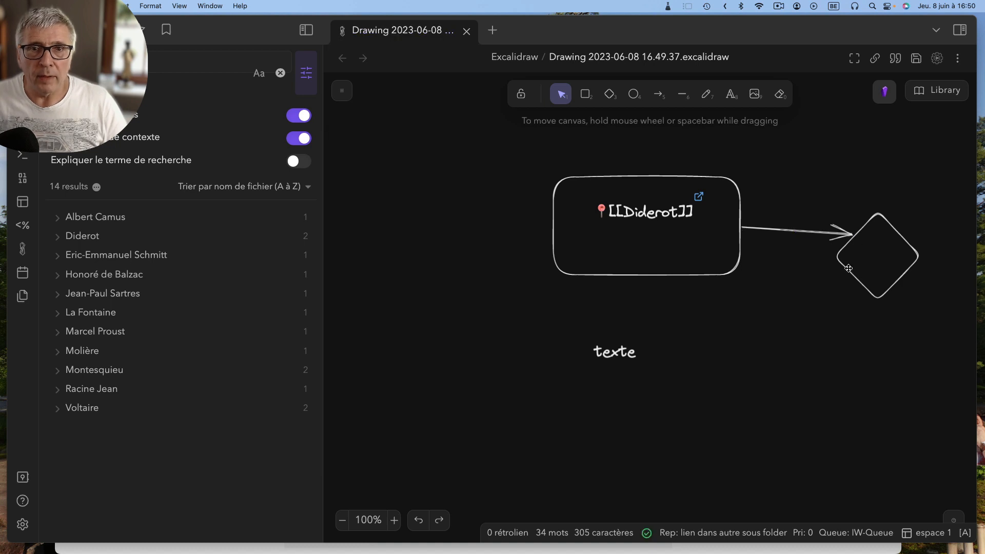
pyautogui.moveTo(868, 293)
pyautogui.mouseDown()
pyautogui.moveTo(863, 349)
pyautogui.moveTo(860, 257)
pyautogui.moveTo(859, 358)
pyautogui.moveTo(859, 276)
pyautogui.moveTo(858, 288)
pyautogui.mouseUp()
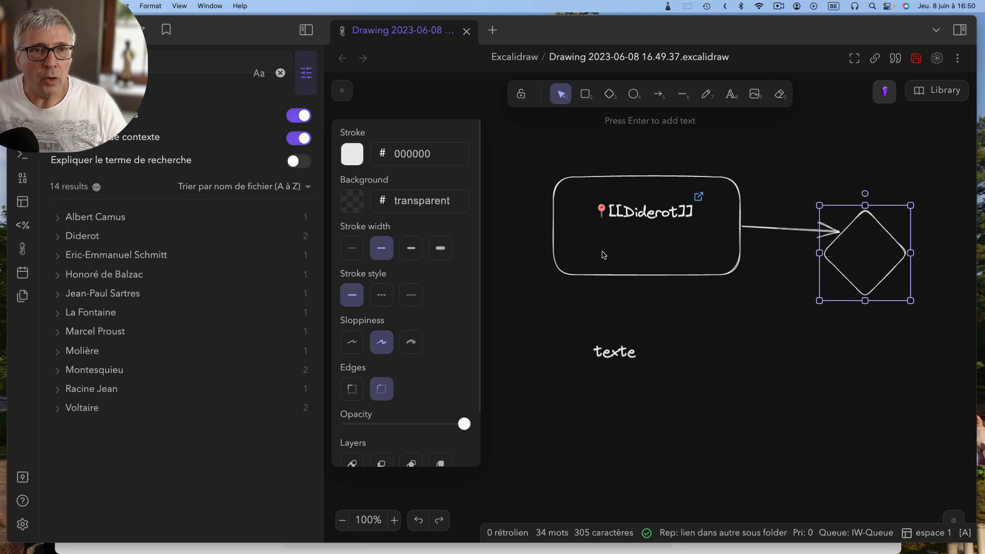
# Follow the Diderot link in the drawing to open its note, and return to the drawing
pyautogui.click(701, 203)
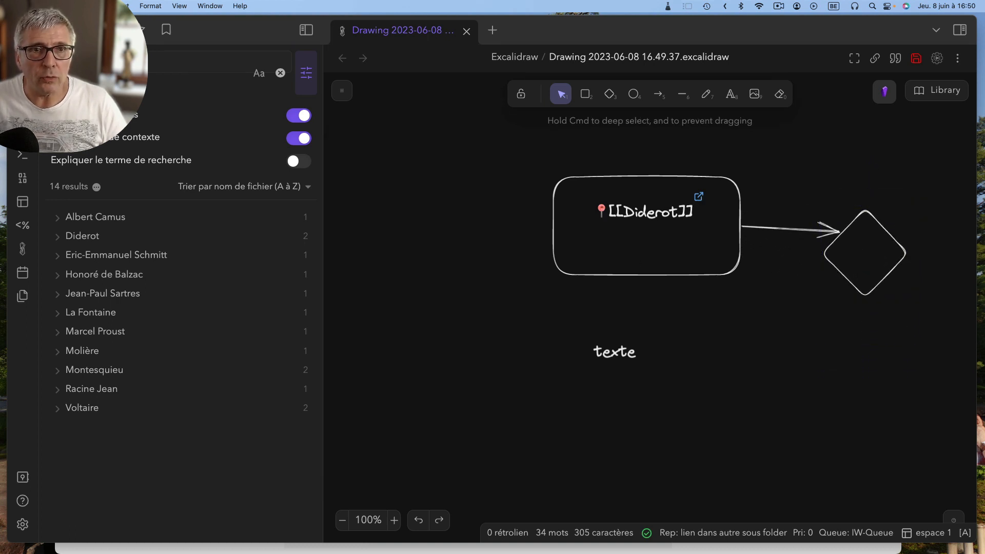
pyautogui.click(699, 198)
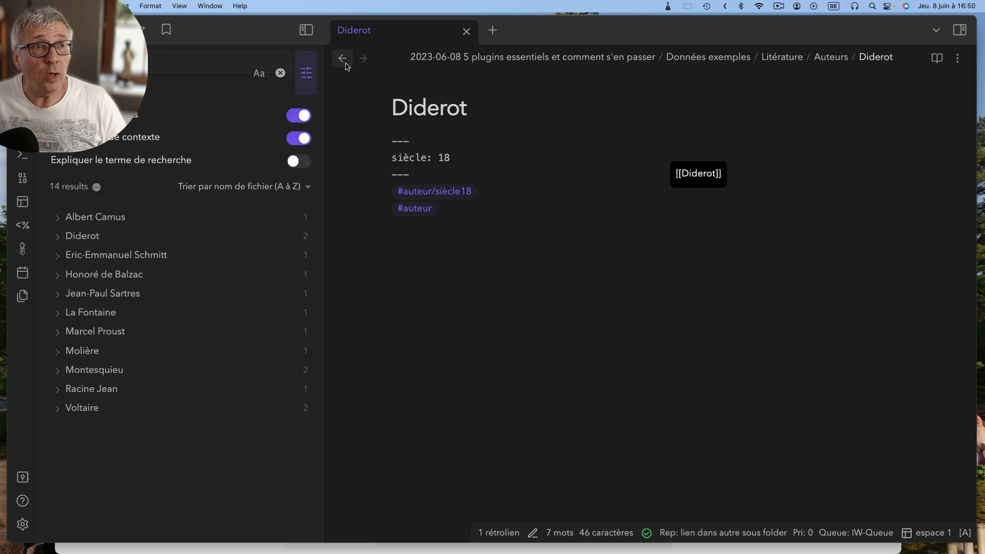
pyautogui.click(342, 58)
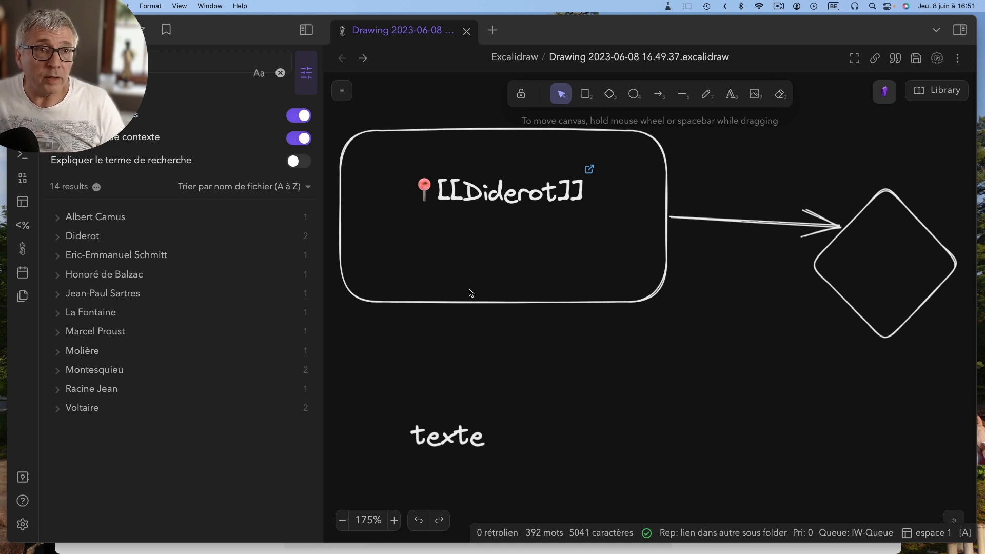
# Give the rectangle the strongest sloppiness and a violet 7950f2 background, and move it slightly down and to the right
pyautogui.click(472, 301)
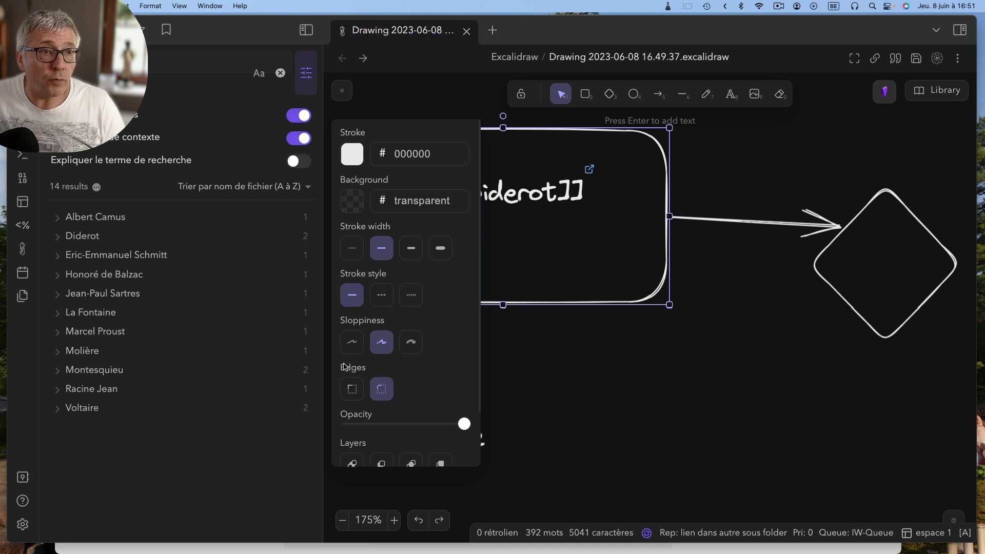
pyautogui.click(417, 346)
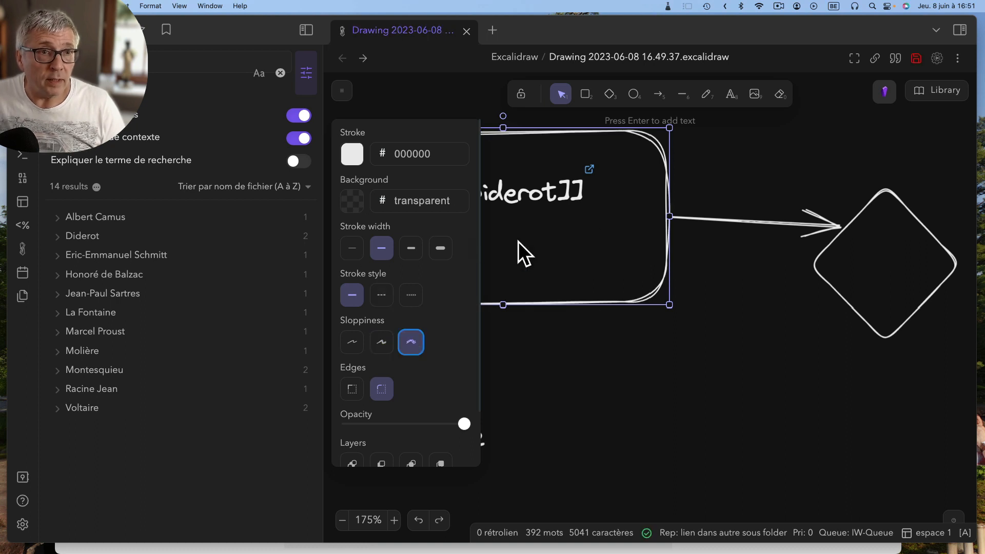
pyautogui.click(359, 207)
pyautogui.click(415, 237)
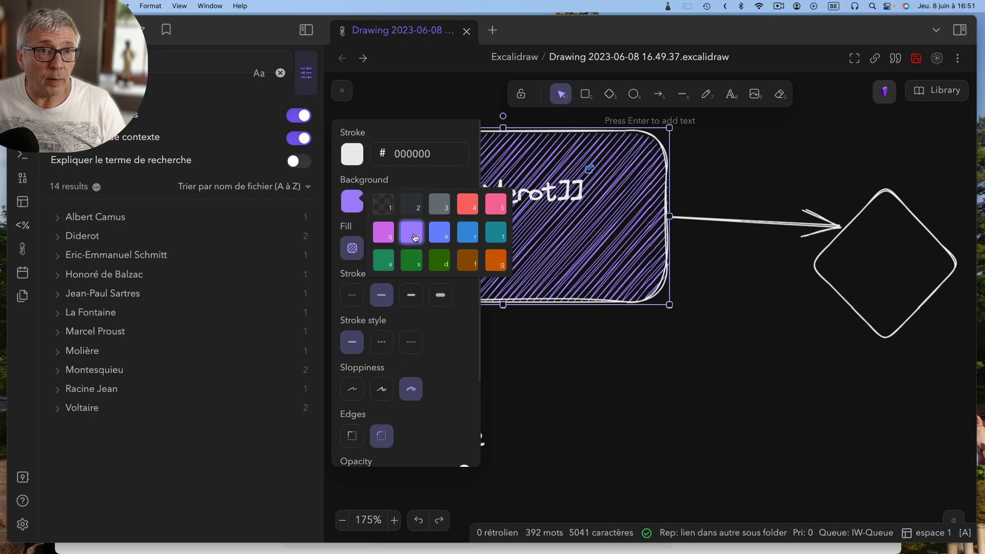
pyautogui.click(583, 380)
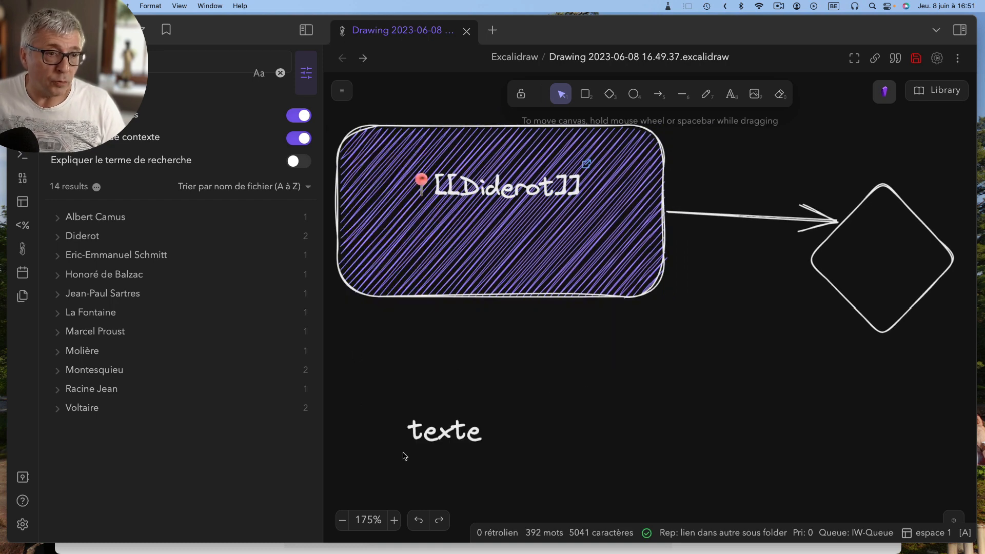
pyautogui.moveTo(506, 253); pyautogui.dragTo(577, 287)
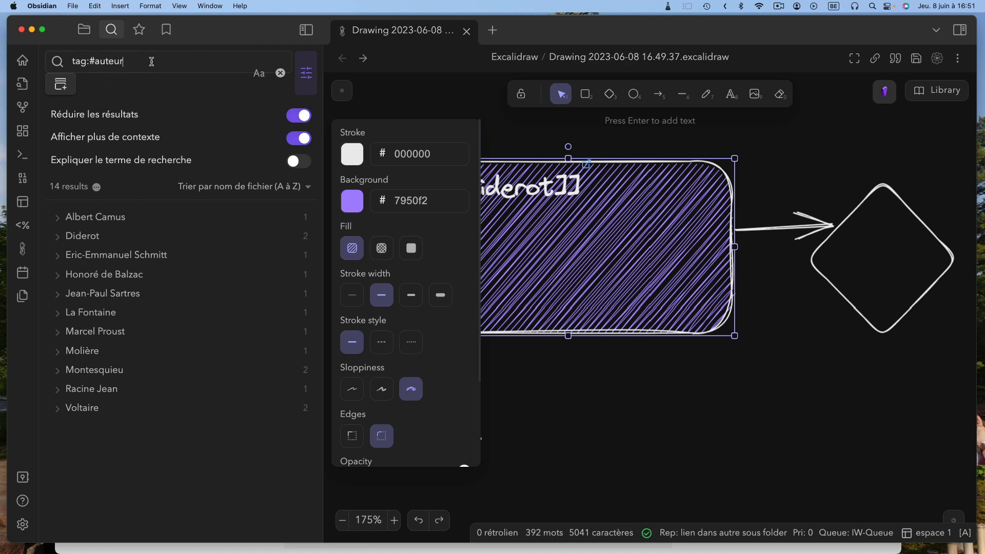
# Search the vault for "Diderot" in place of the tag query, and deselect the rectangle in the drawing
pyautogui.moveTo(151, 61); pyautogui.dragTo(22, 55)
pyautogui.write('D')
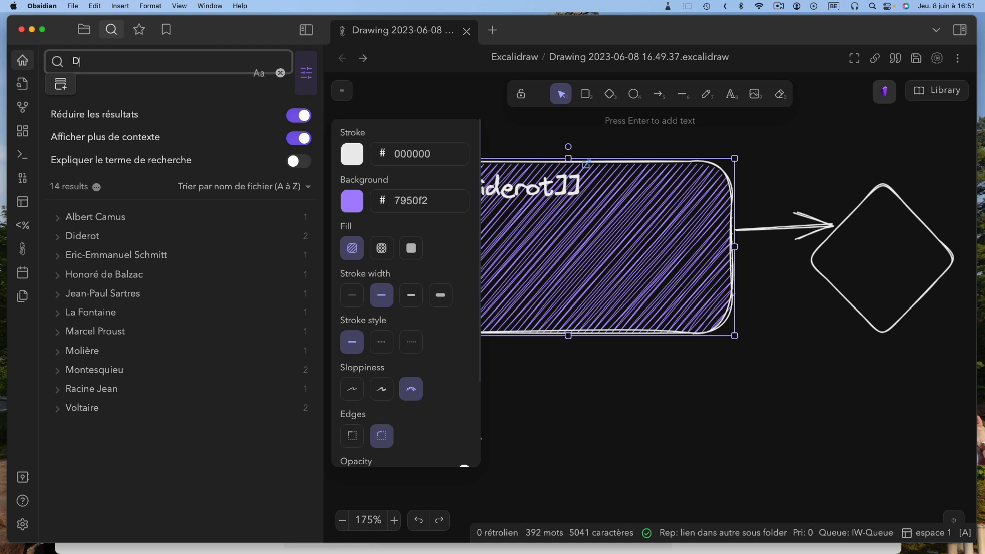
pyautogui.write('iderot')
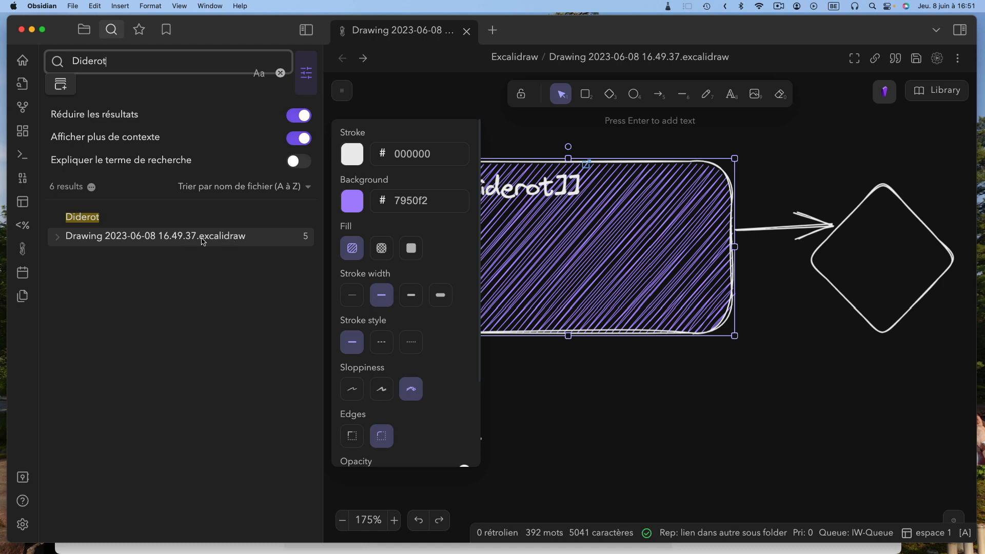
pyautogui.click(714, 419)
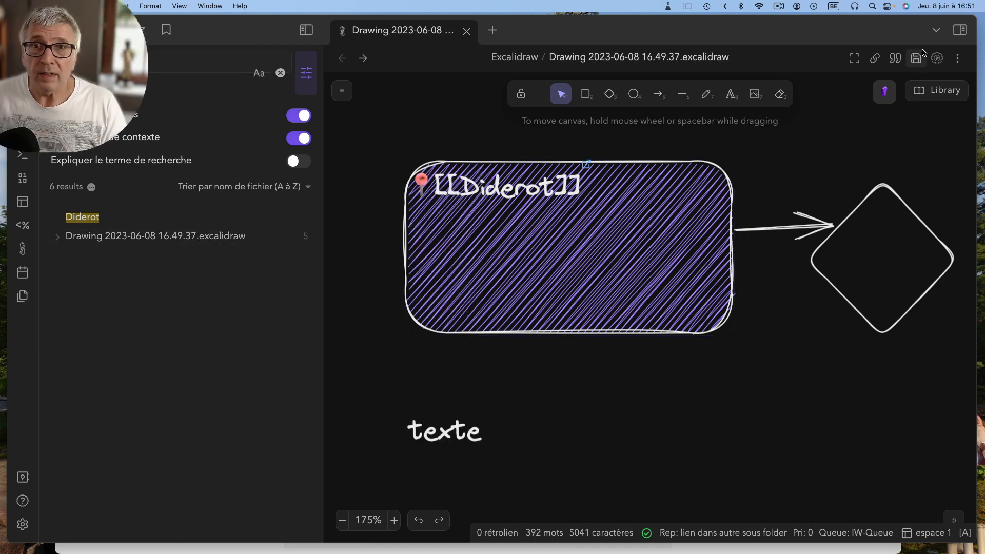
# Open the drawing as Markdown and examine its Text Elements section and the JSON code under Drawing
pyautogui.click(958, 58)
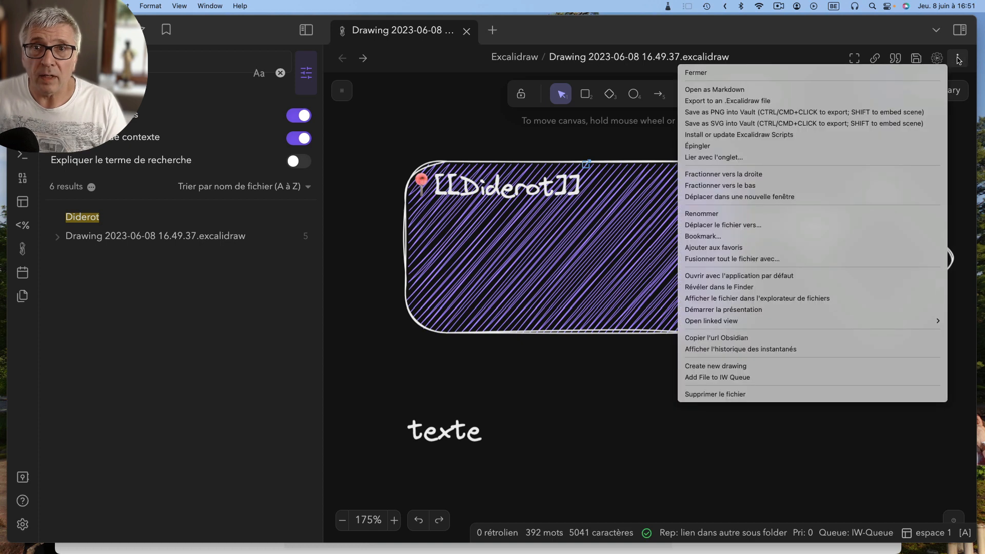
pyautogui.click(709, 89)
pyautogui.scroll(-2, 630, 339)
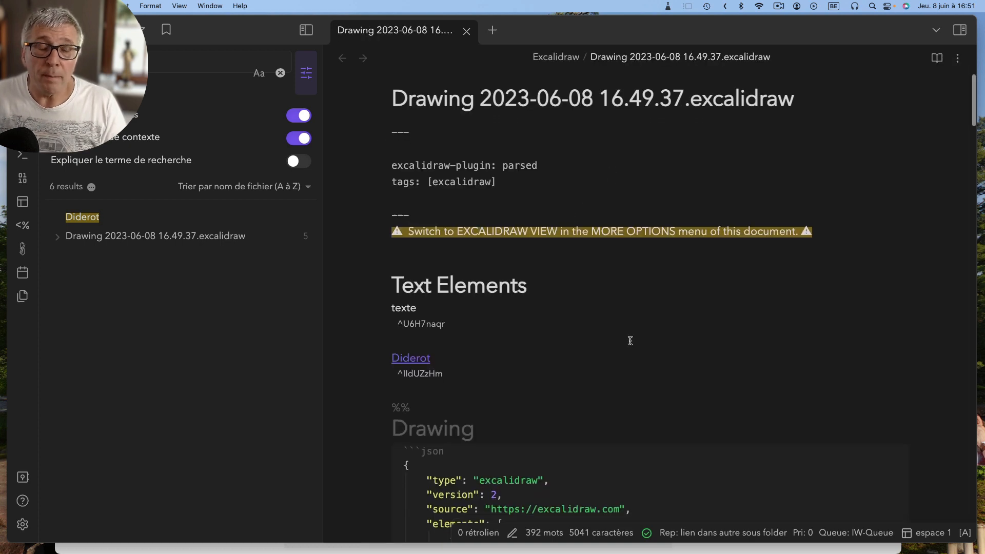
pyautogui.scroll(-1, 630, 341)
pyautogui.scroll(-10, 634, 311)
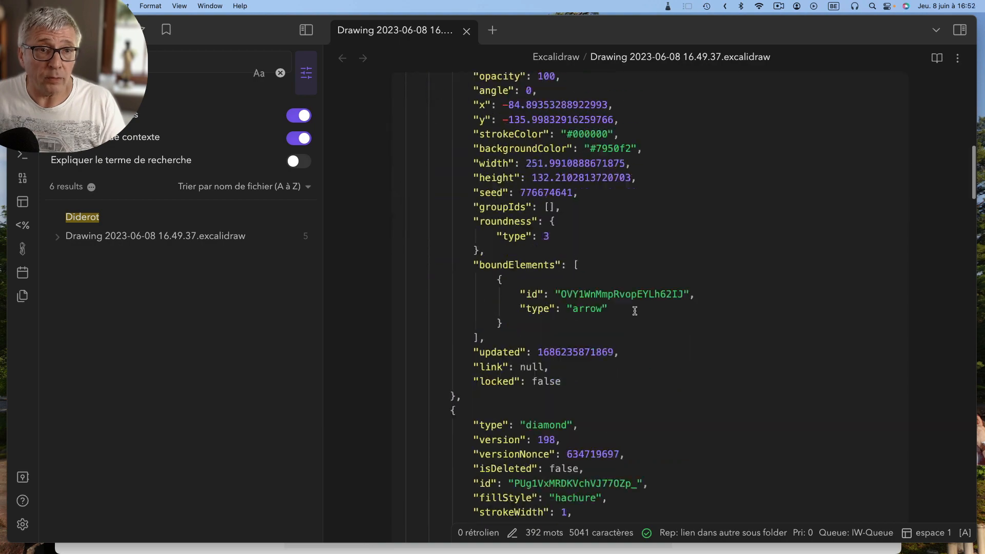
pyautogui.scroll(-15, 634, 311)
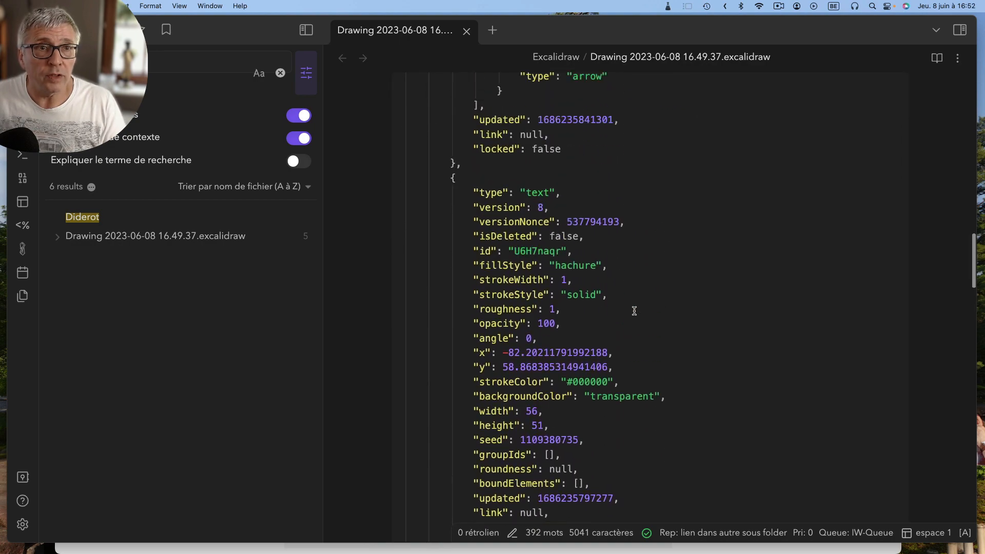
pyautogui.scroll(-4, 635, 311)
pyautogui.scroll(20, 634, 311)
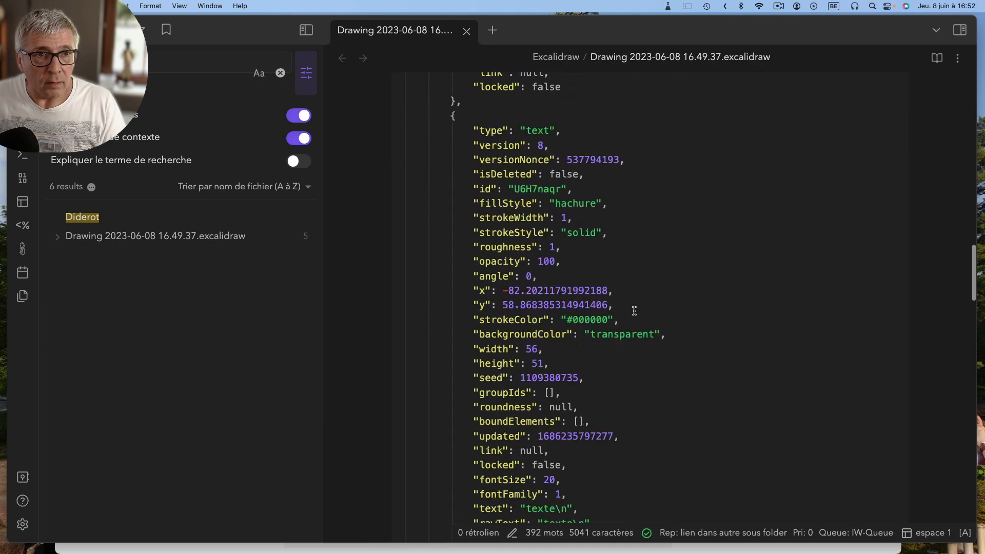
pyautogui.scroll(4, 634, 311)
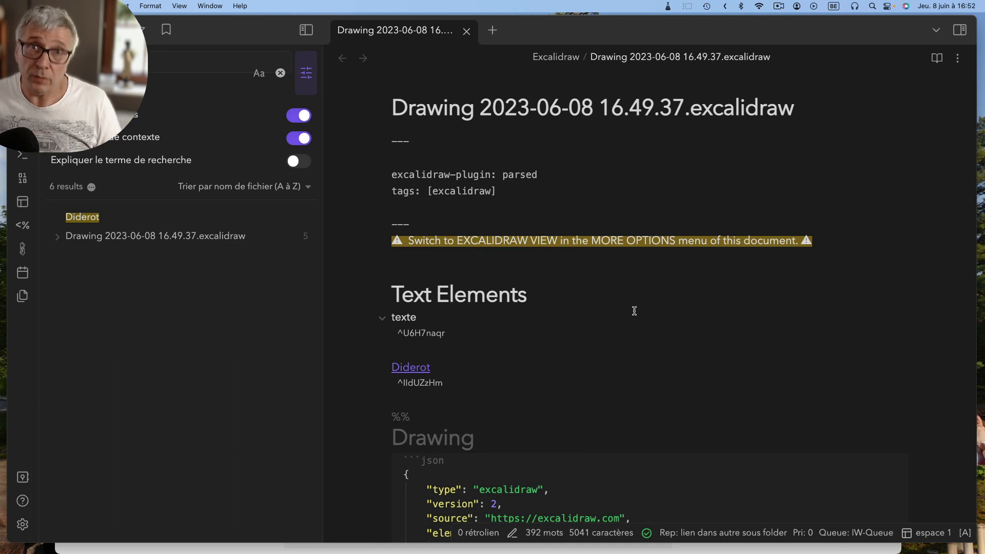
pyautogui.scroll(-1, 635, 310)
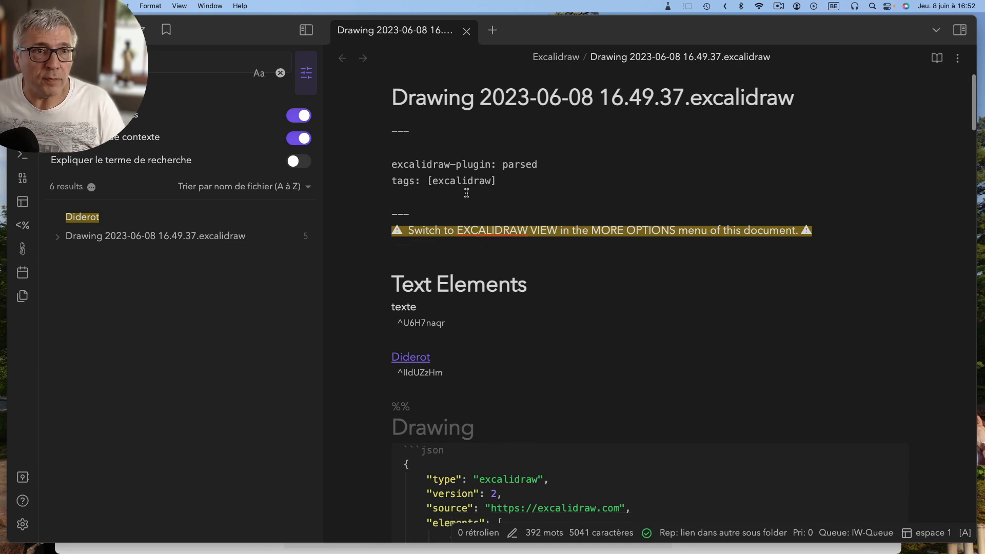
pyautogui.scroll(-3, 468, 195)
pyautogui.scroll(-1, 468, 195)
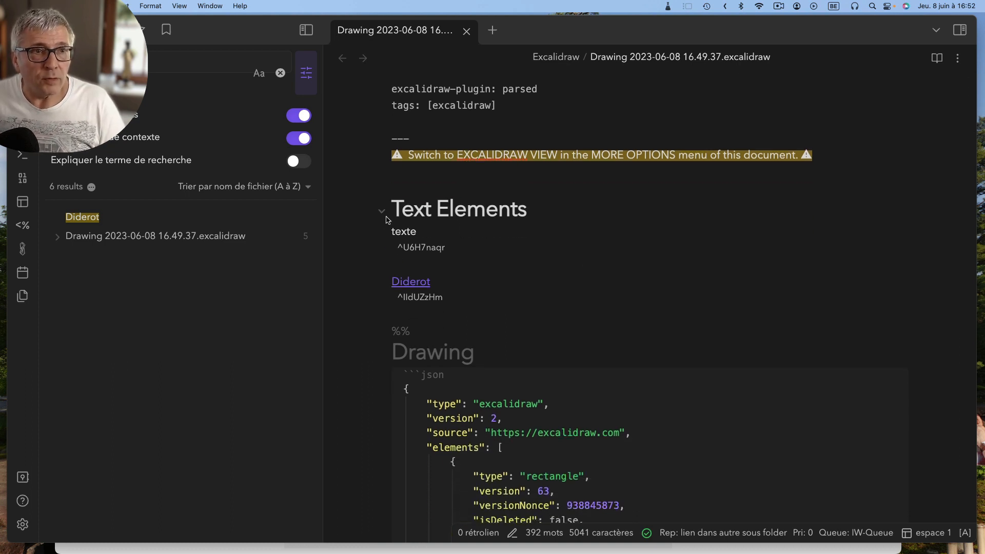
pyautogui.moveTo(395, 205); pyautogui.dragTo(521, 297)
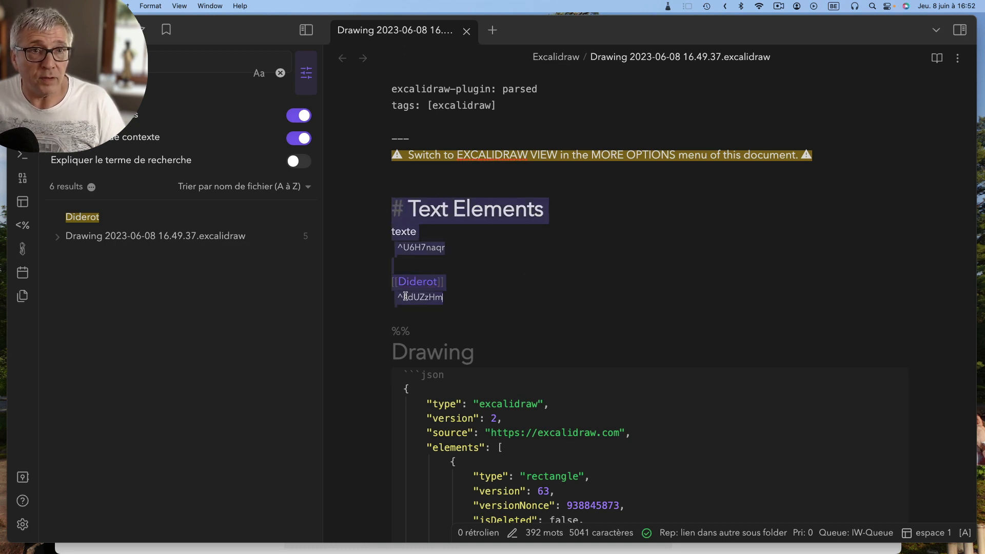
# Reopen the Markdown file as an Excalidraw drawing and close its tab
pyautogui.click(958, 59)
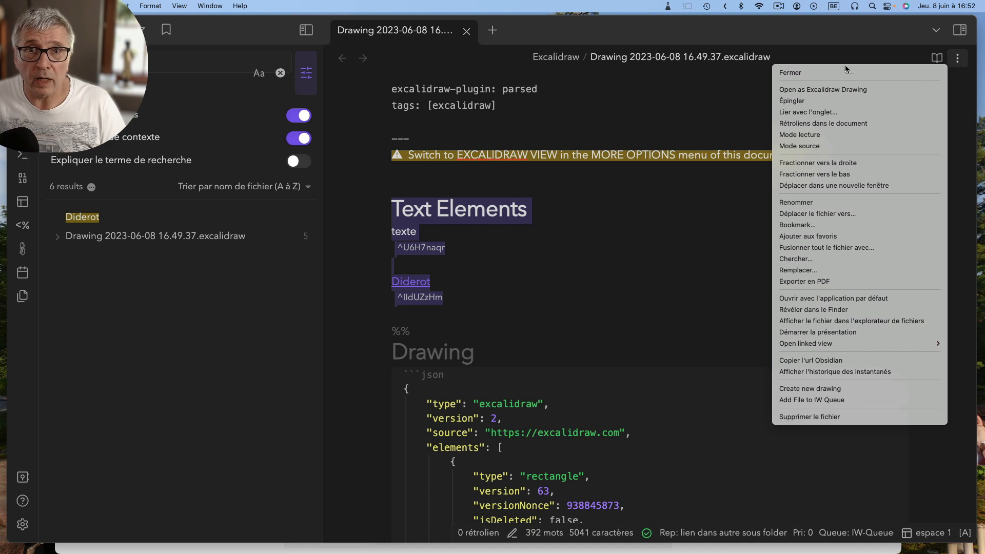
pyautogui.click(819, 90)
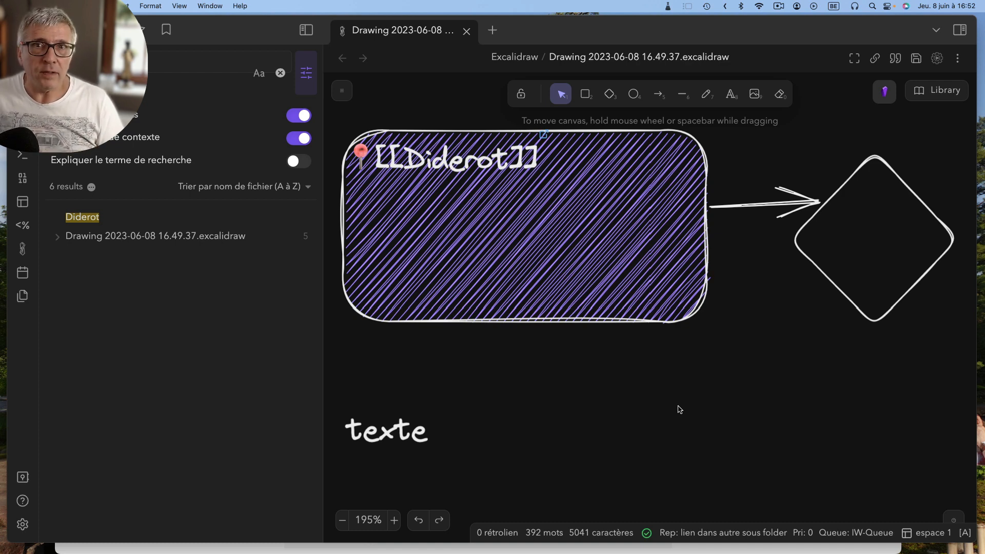
pyautogui.click(467, 31)
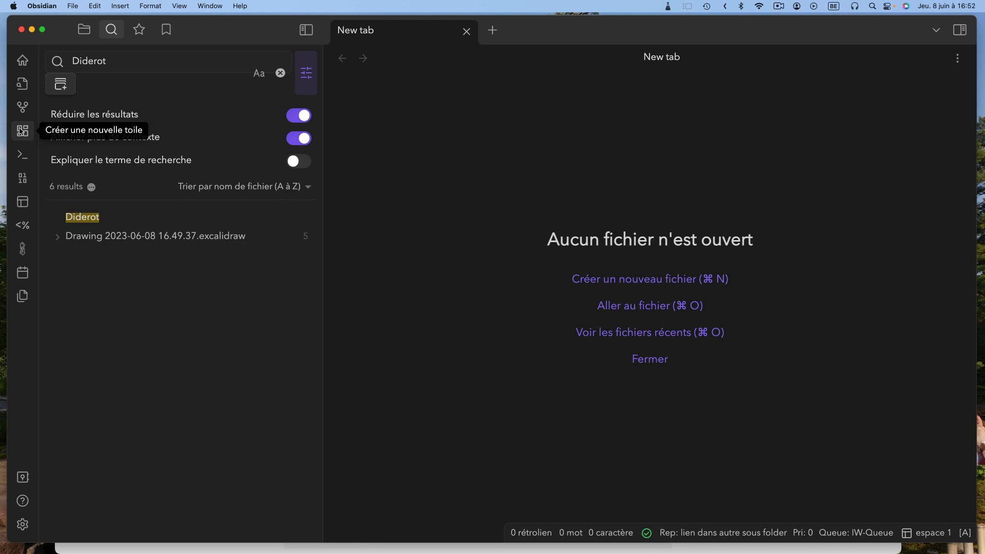
# Create a new canvas and add a card with the text "texte" in its upper part
pyautogui.click(22, 131)
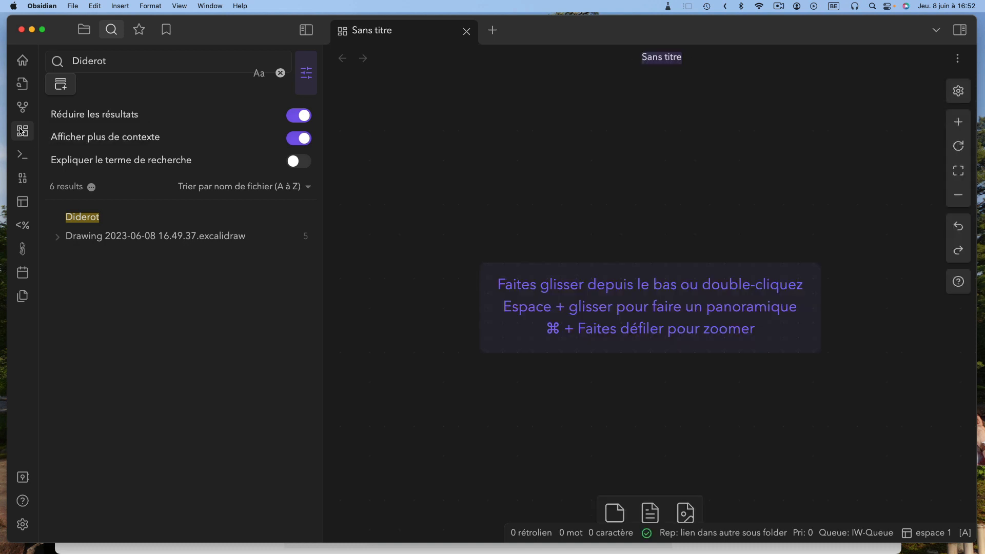
pyautogui.click(548, 165)
pyautogui.doubleClick(547, 163)
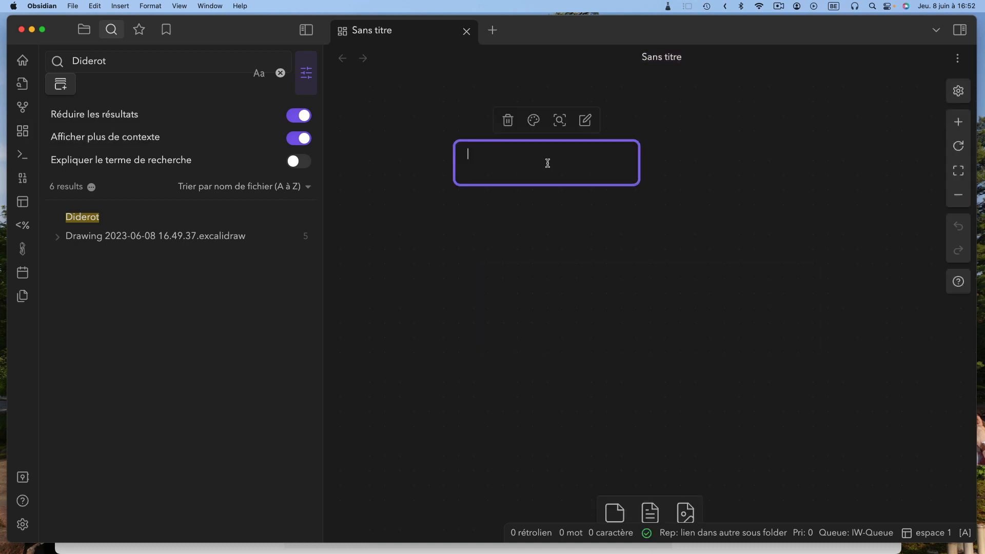
pyautogui.write('texte')
pyautogui.click(508, 246)
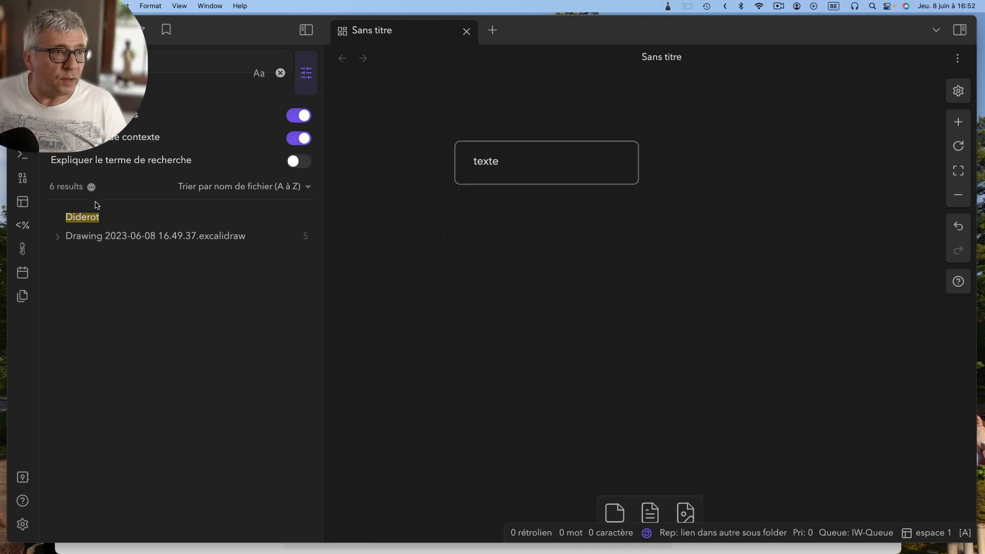
# Add the Diderot note from the search results to the canvas below the "texte" card, and shrink it to about half its width and height
pyautogui.moveTo(82, 223); pyautogui.dragTo(593, 293)
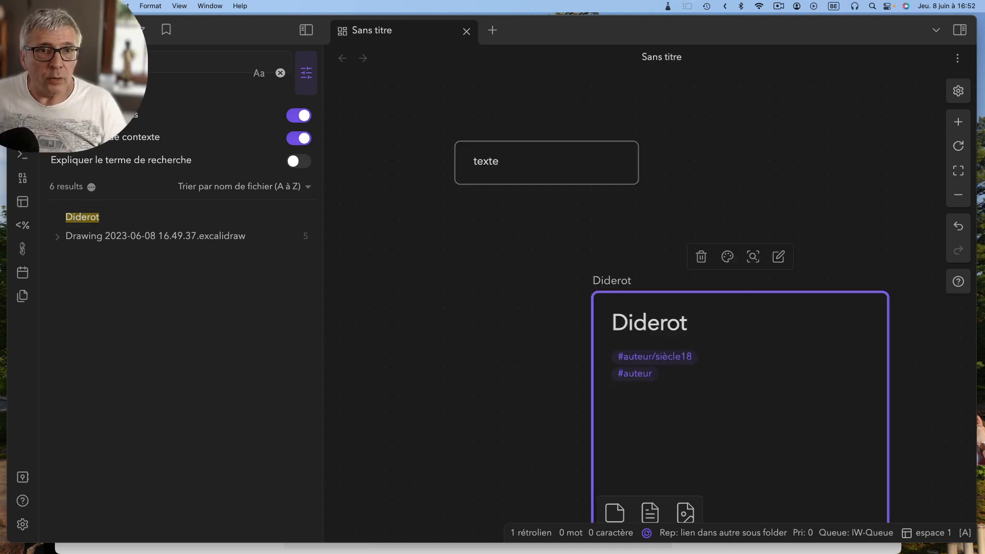
pyautogui.scroll(-6, 603, 228)
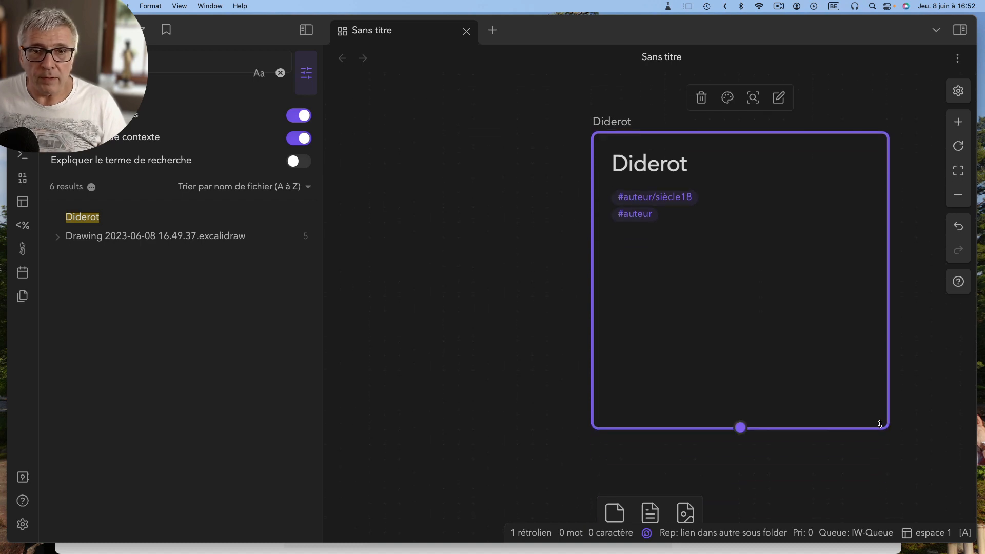
pyautogui.moveTo(889, 428); pyautogui.dragTo(755, 299)
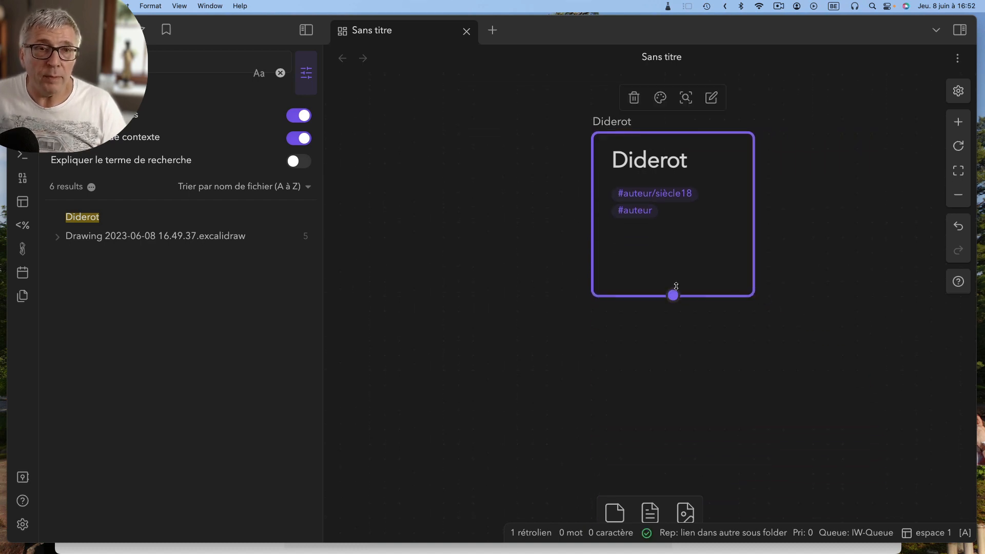
# Add a card with the text "les auteurs cités" beside the Diderot note and enlarge it enough to hold that note
pyautogui.scroll(3, 532, 236)
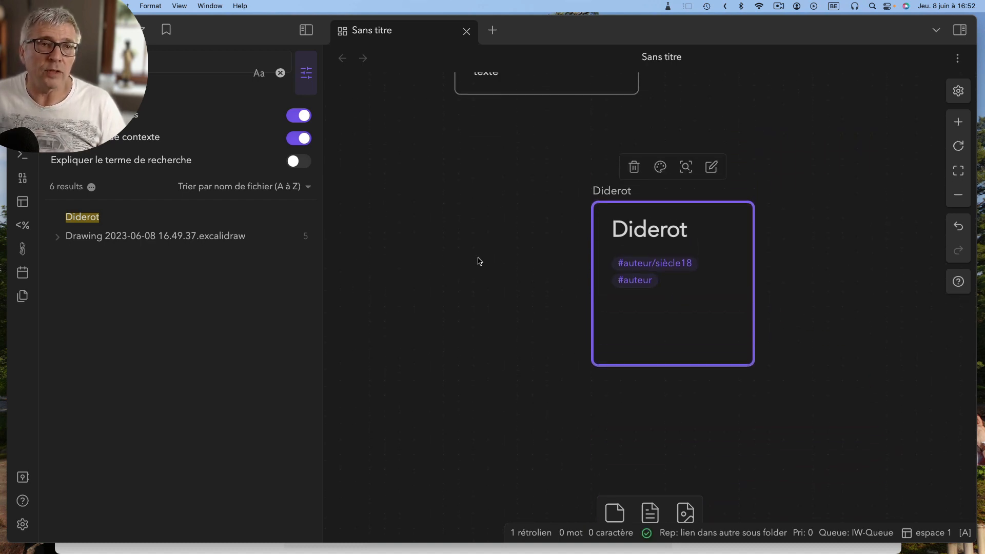
pyautogui.doubleClick(436, 213)
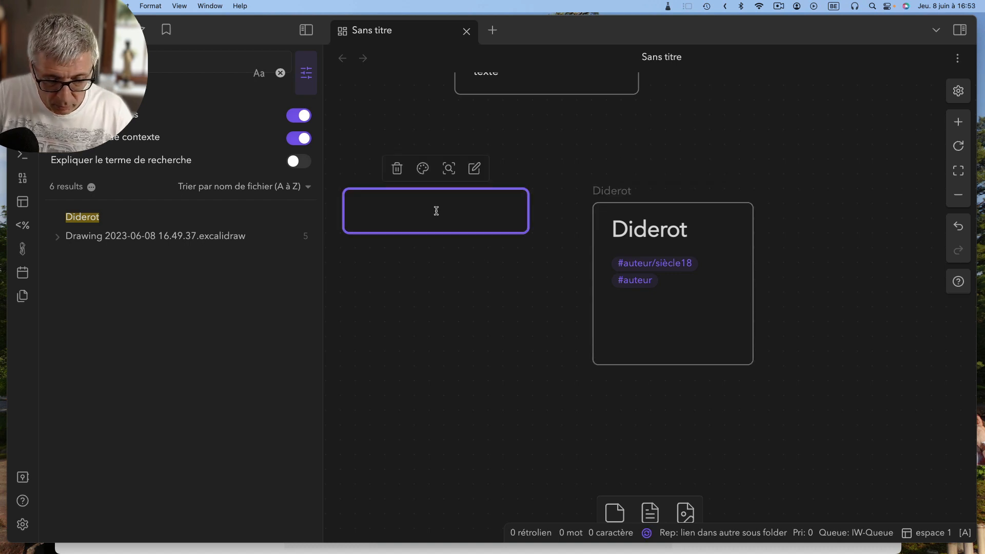
pyautogui.write('les auteurs')
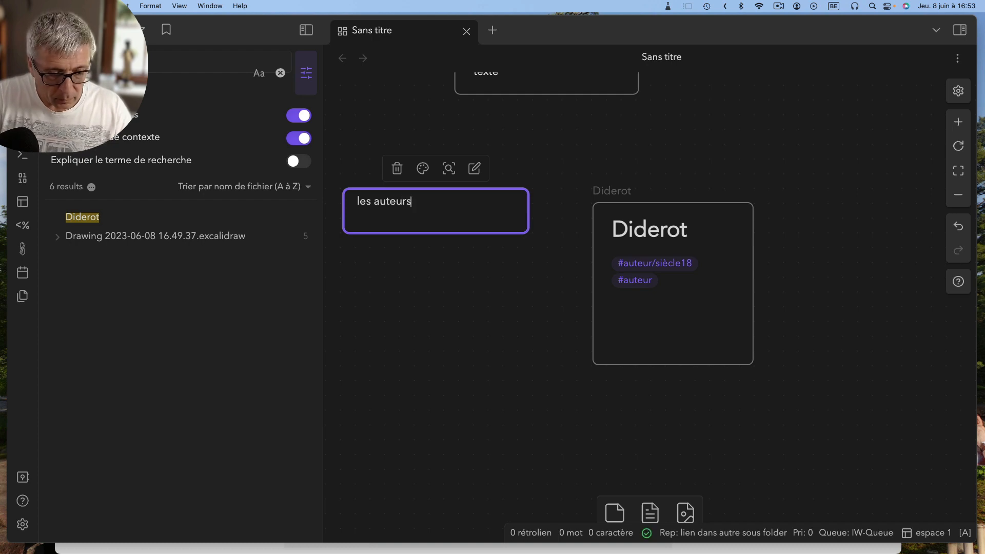
pyautogui.write(' cités')
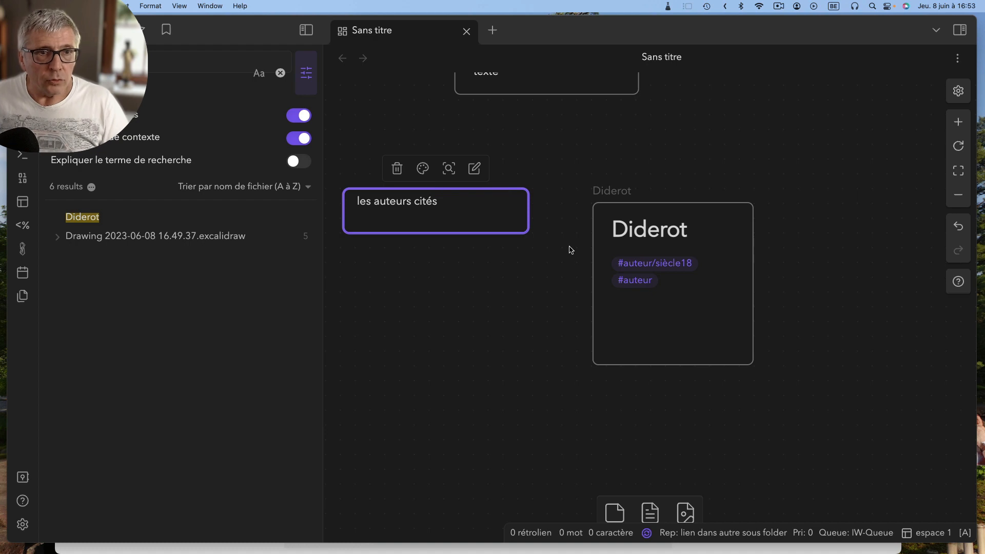
pyautogui.click(485, 256)
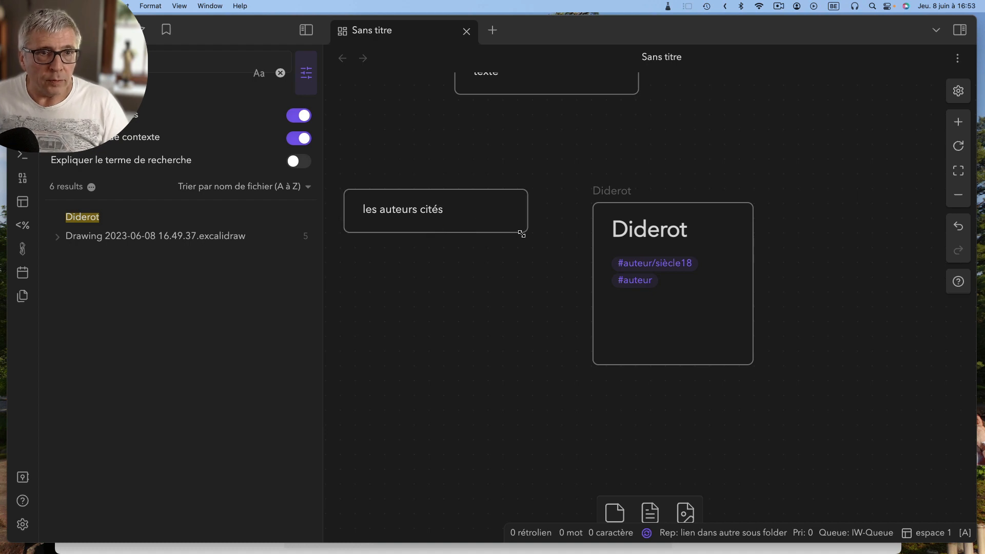
pyautogui.moveTo(528, 233); pyautogui.dragTo(596, 405)
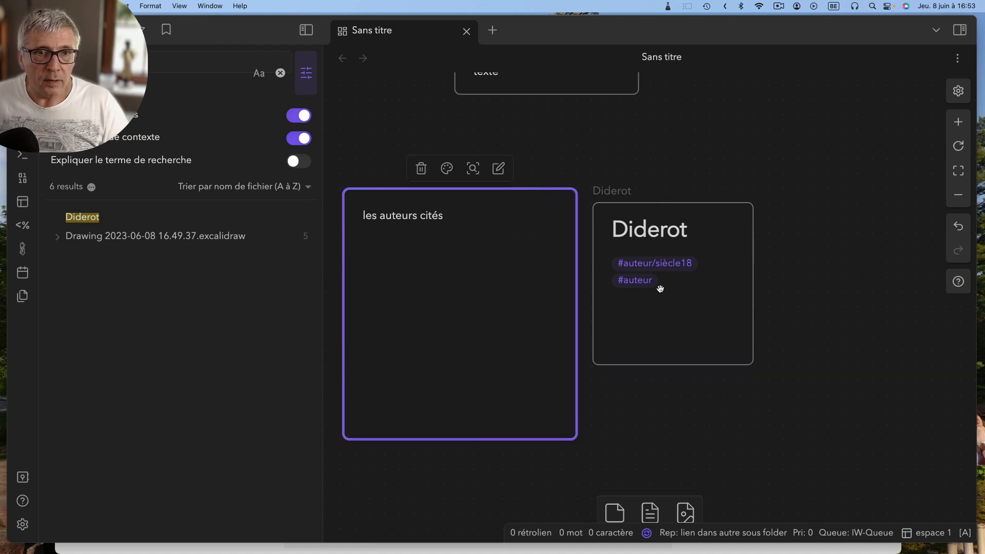
# Move the Diderot note inside the "les auteurs cités" card, shrink it to about two thirds of its size and colour it green
pyautogui.moveTo(670, 319); pyautogui.dragTo(446, 357)
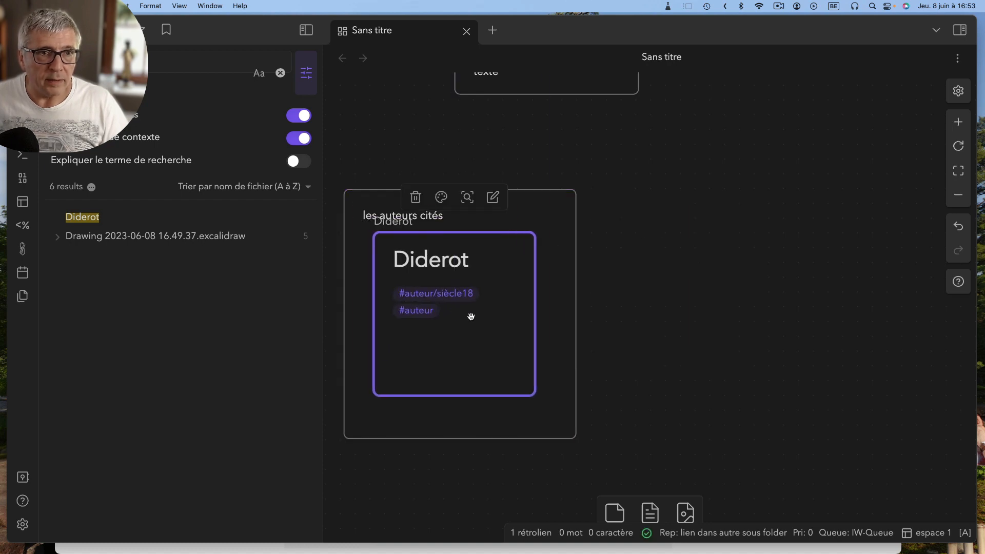
pyautogui.moveTo(534, 233); pyautogui.dragTo(488, 290)
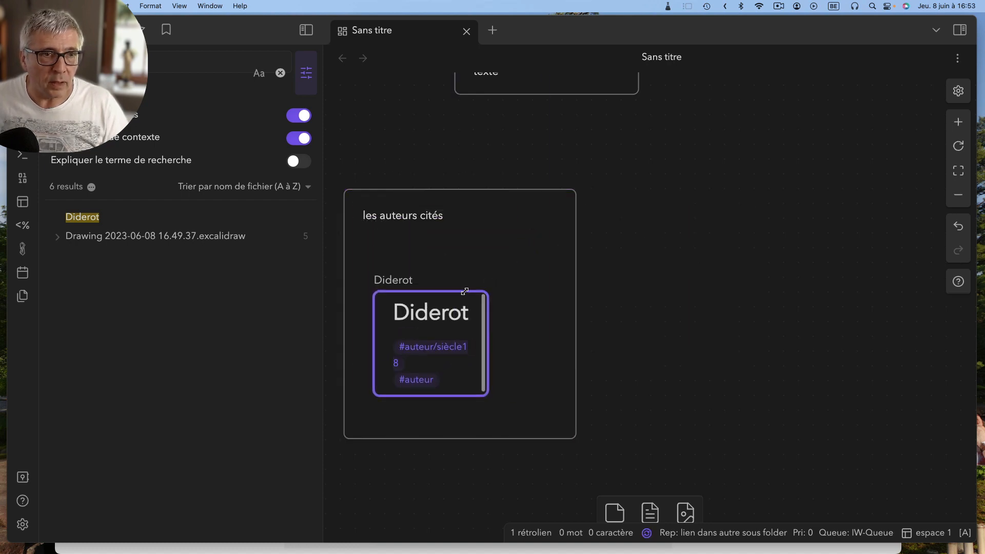
pyautogui.click(418, 256)
pyautogui.click(441, 289)
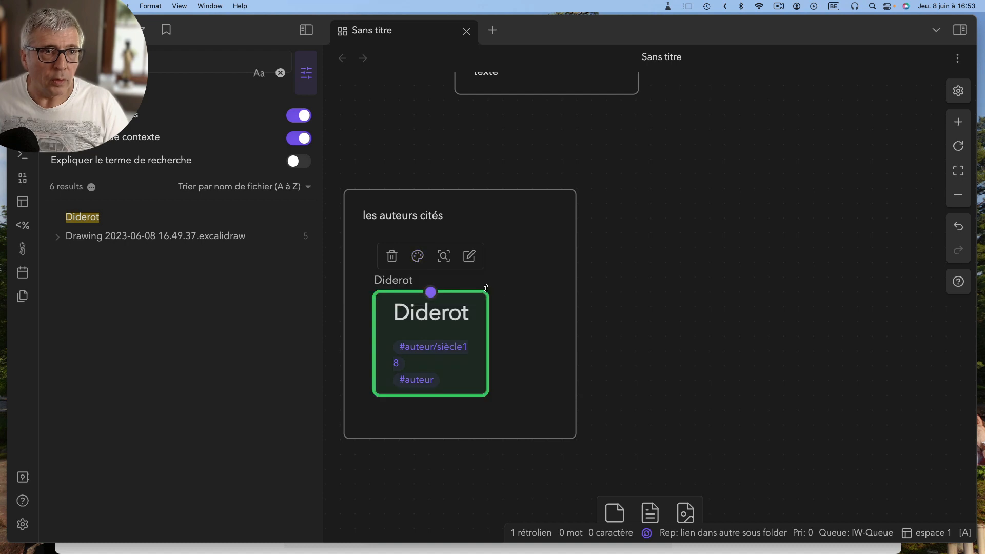
pyautogui.click(707, 281)
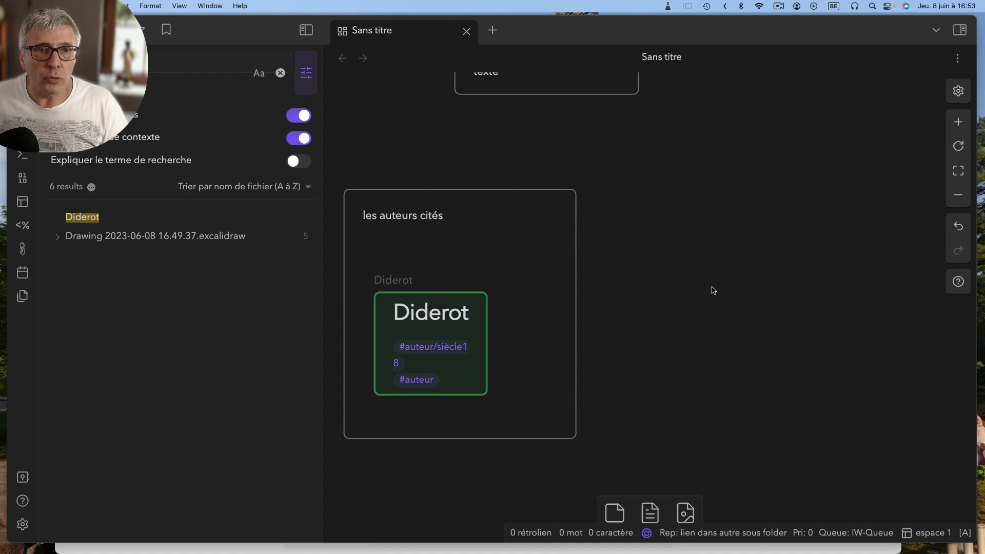
# Add a card with the text "titre" to the right of the "les auteurs cités" card, slightly reduce its height and move it further away
pyautogui.doubleClick(683, 227)
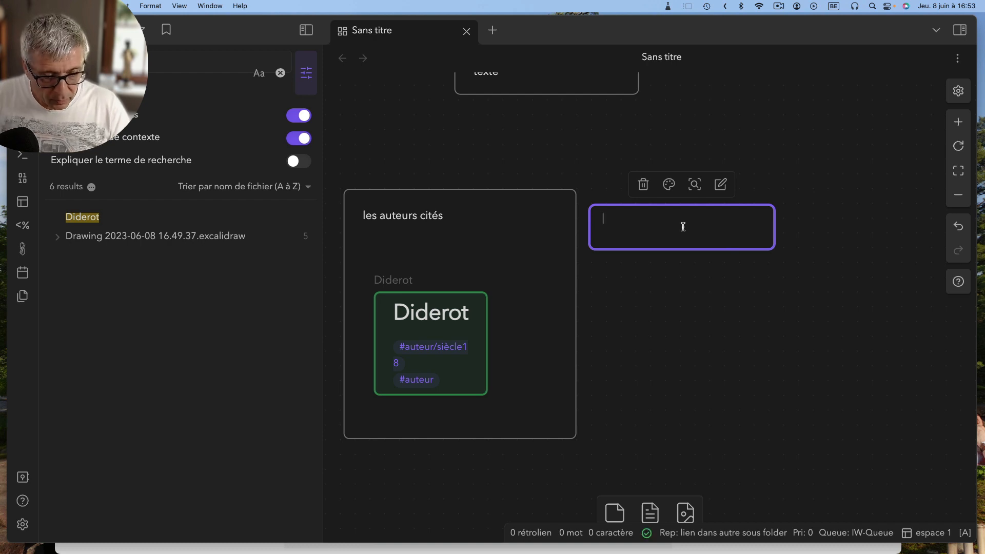
pyautogui.write('titre')
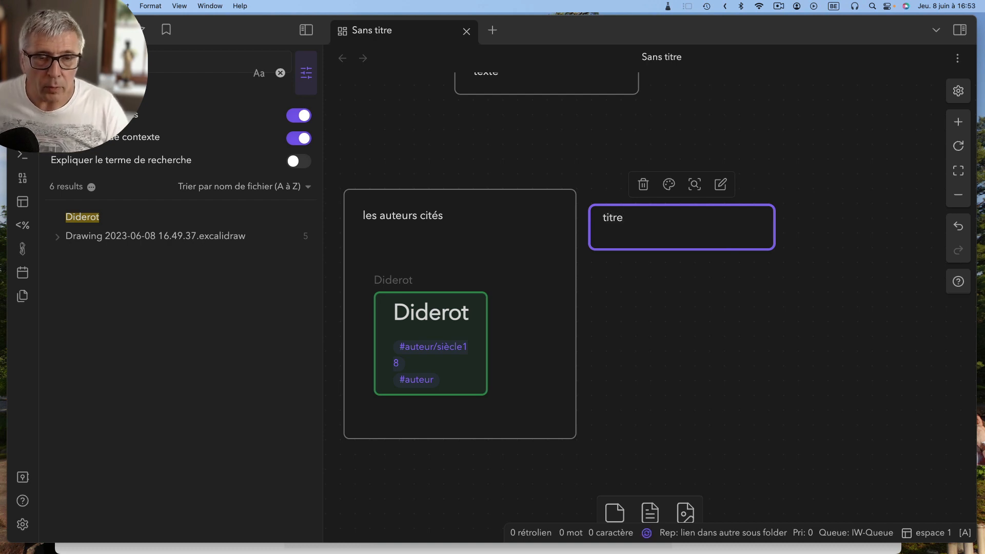
pyautogui.click(745, 311)
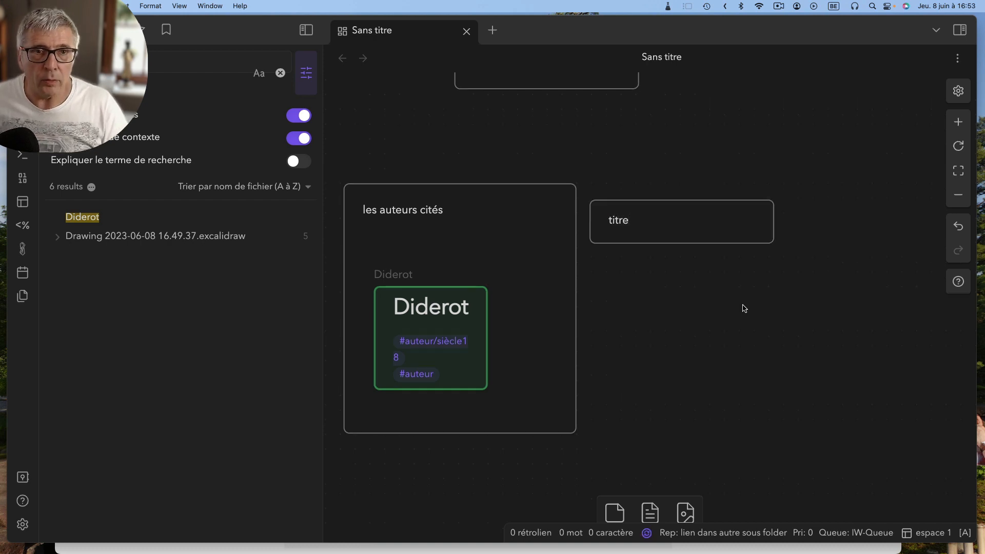
pyautogui.click(702, 201)
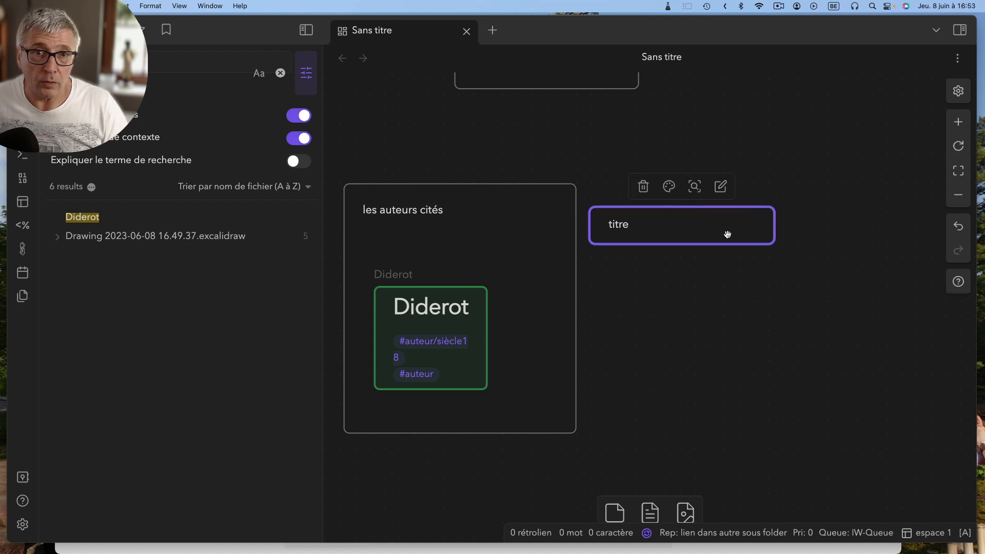
pyautogui.moveTo(726, 233); pyautogui.dragTo(771, 257)
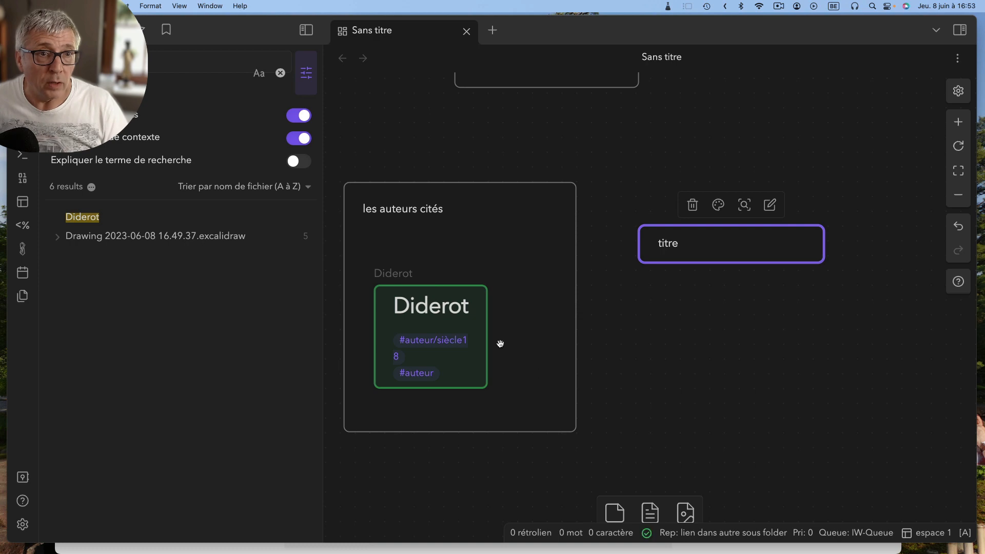
# Link the Diderot note to the "titre" card with an arrow, and move the note out of its container to below "titre"
pyautogui.moveTo(487, 337); pyautogui.dragTo(731, 266)
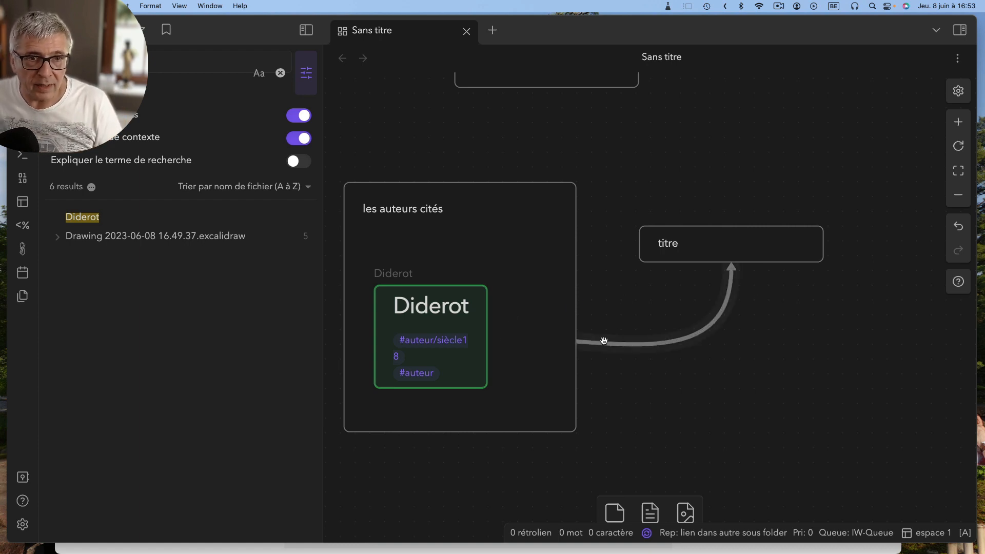
pyautogui.moveTo(445, 324); pyautogui.dragTo(721, 405)
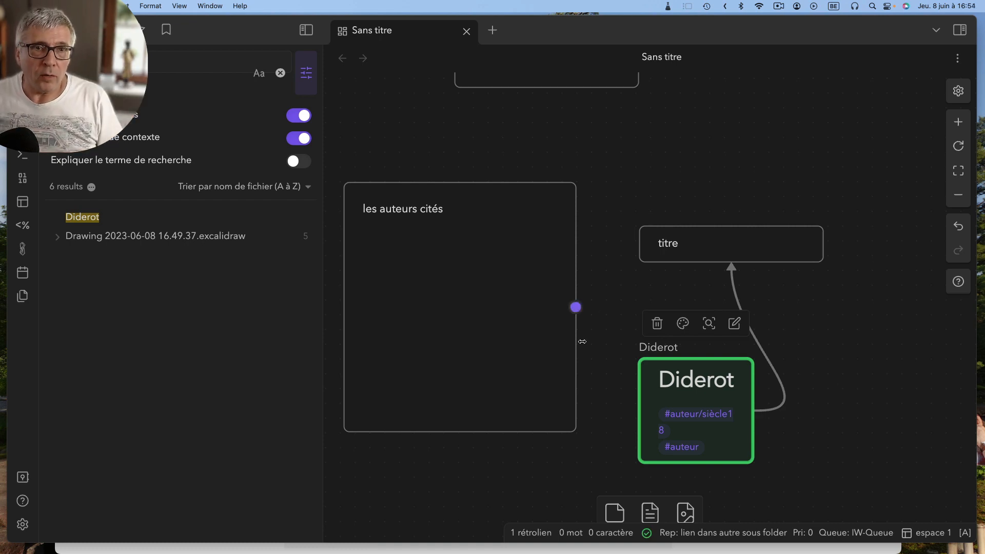
# Duplicate the linked "titre" and Diderot cards twice, and place the second copy to the left of the other cards
pyautogui.moveTo(621, 200); pyautogui.dragTo(875, 496)
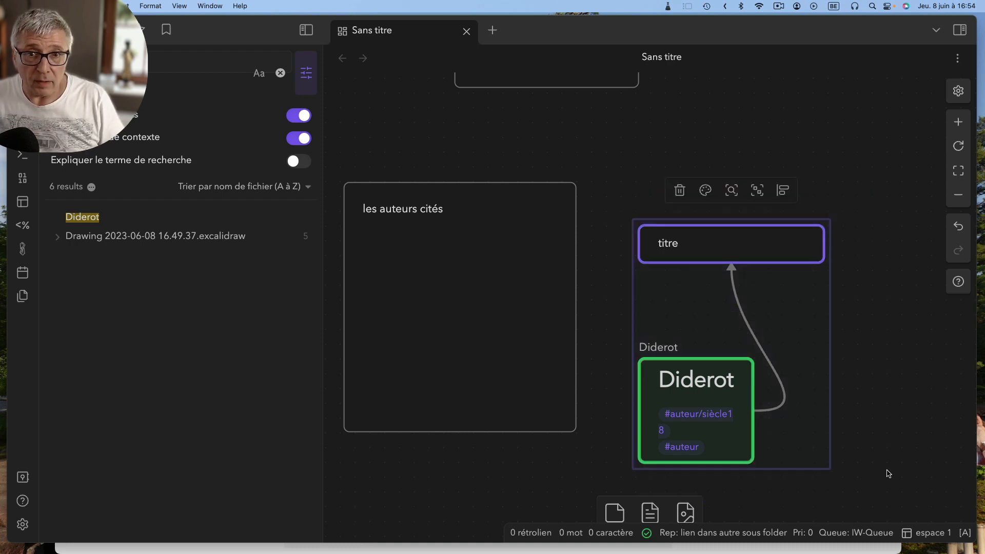
pyautogui.scroll(-5, 888, 469)
pyautogui.scroll(3, 596, 426)
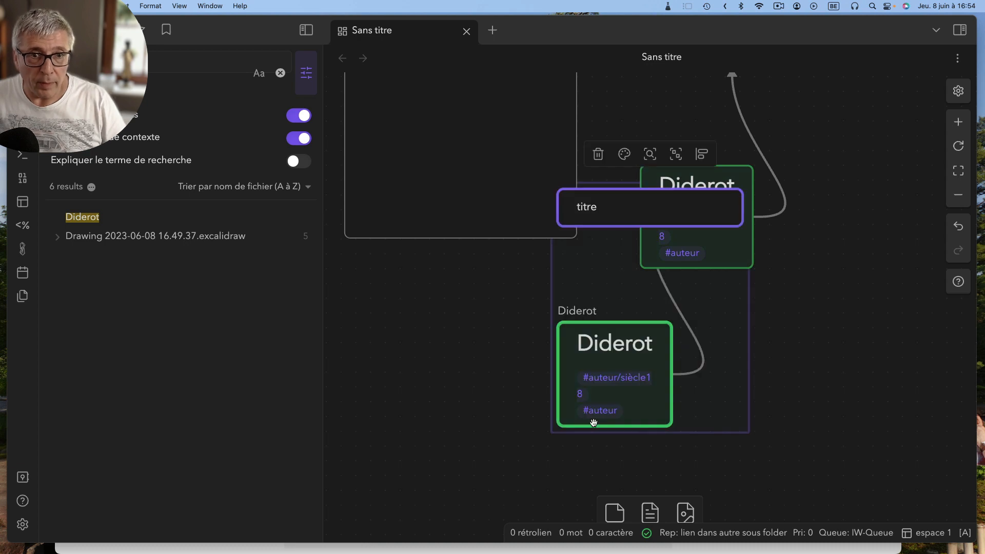
pyautogui.scroll(-6, 595, 425)
pyautogui.scroll(-2, 595, 426)
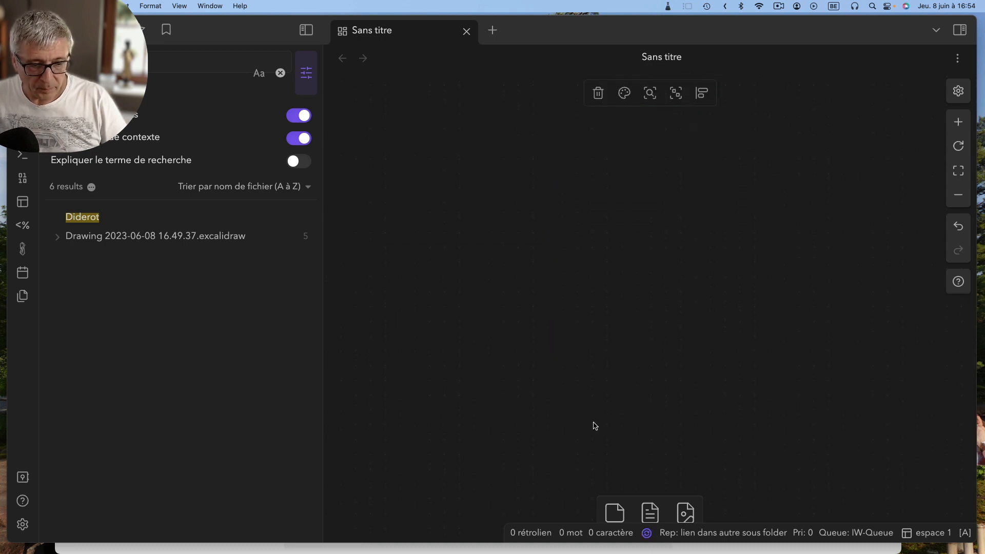
pyautogui.click(956, 170)
pyautogui.click(955, 170)
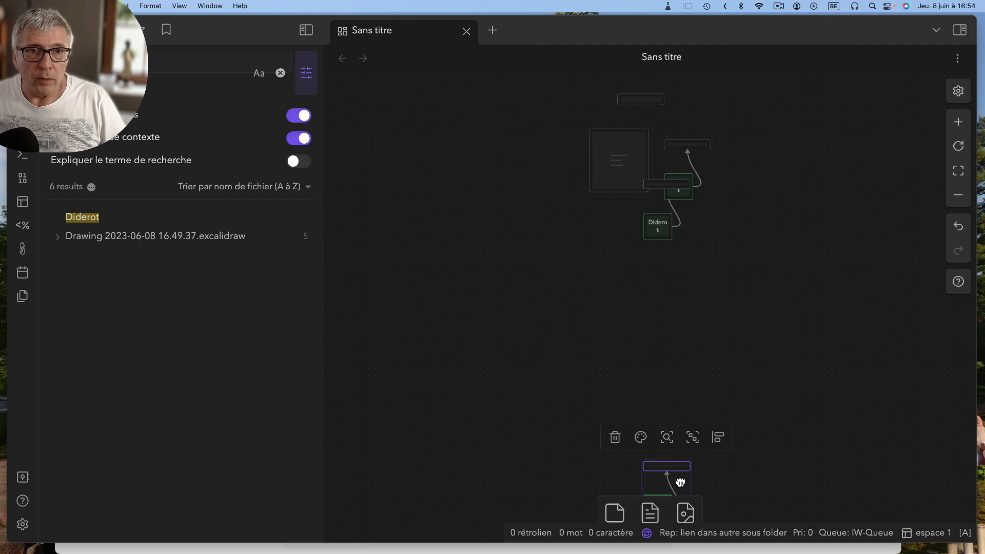
pyautogui.moveTo(679, 479); pyautogui.dragTo(456, 273)
pyautogui.hscroll(-1, 792, 244)
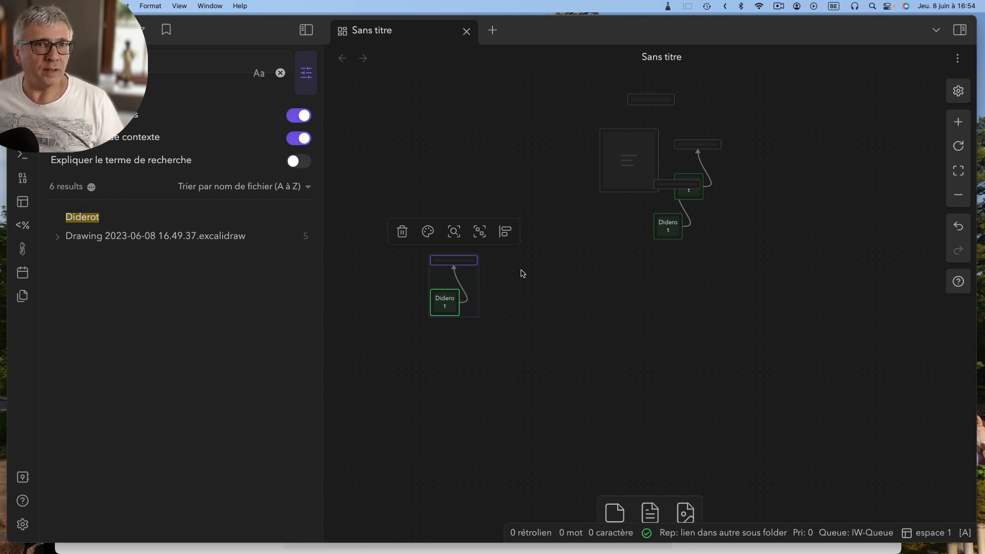
# Reopen the Plan du Tuto note at the plugin n°4 section and show the Calendar view beside it
pyautogui.press('super+shift+t')
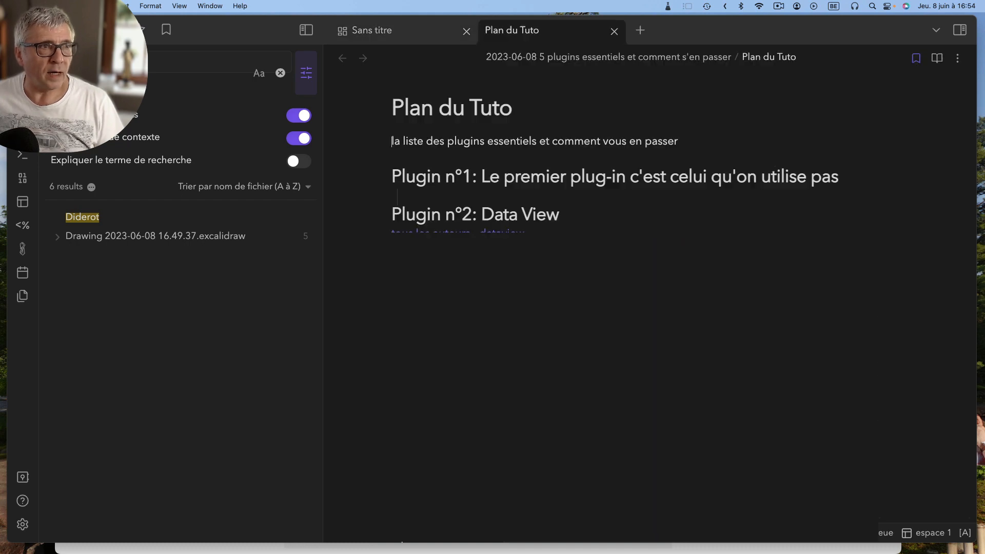
pyautogui.scroll(-5, 652, 206)
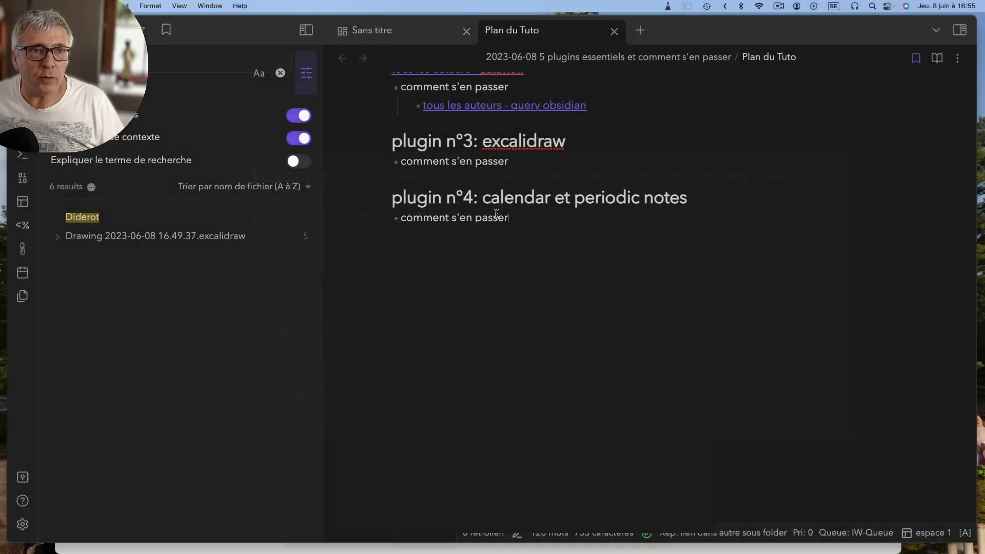
pyautogui.click(960, 30)
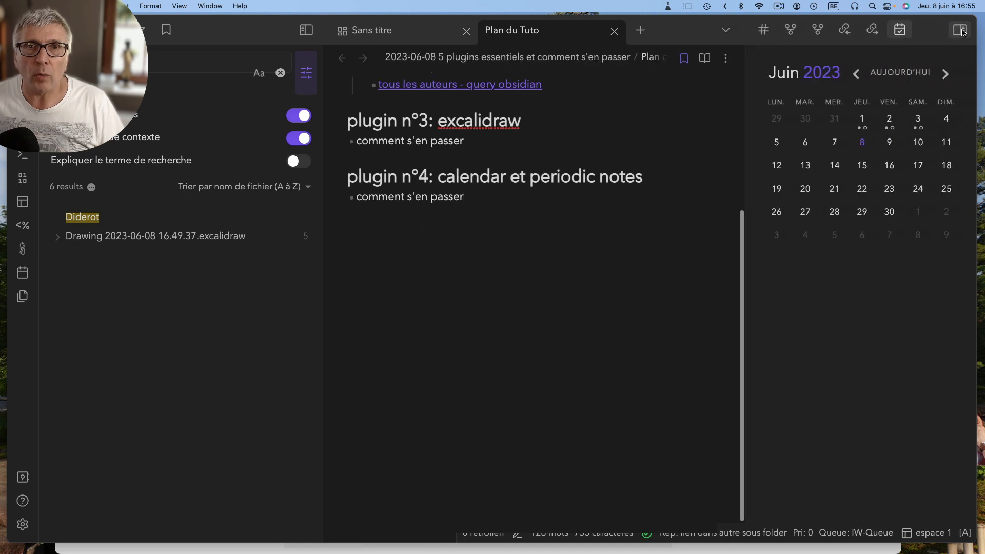
pyautogui.click(901, 30)
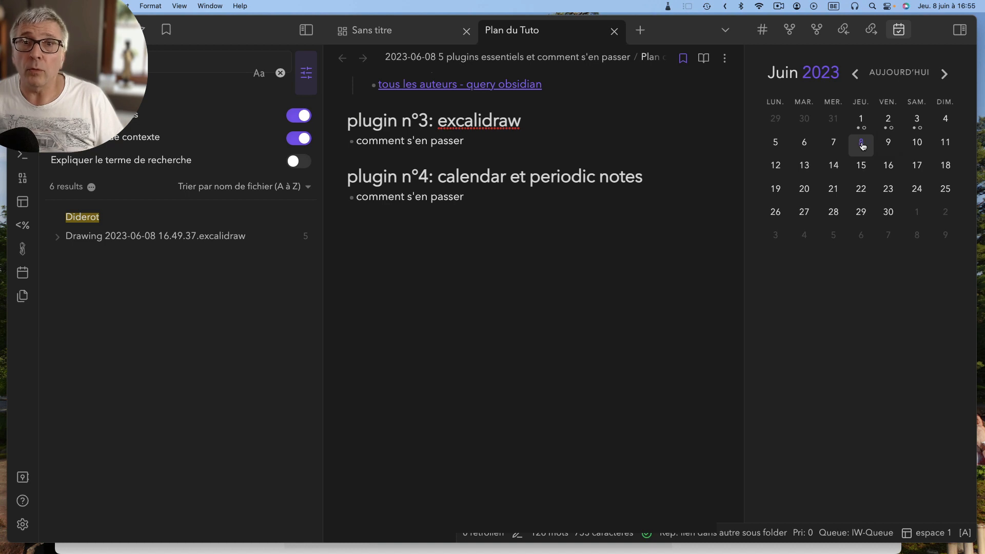
# Create the daily note for 6 June 2023 from the calendar and enter the text "fdfdfdfd" in it
pyautogui.click(805, 143)
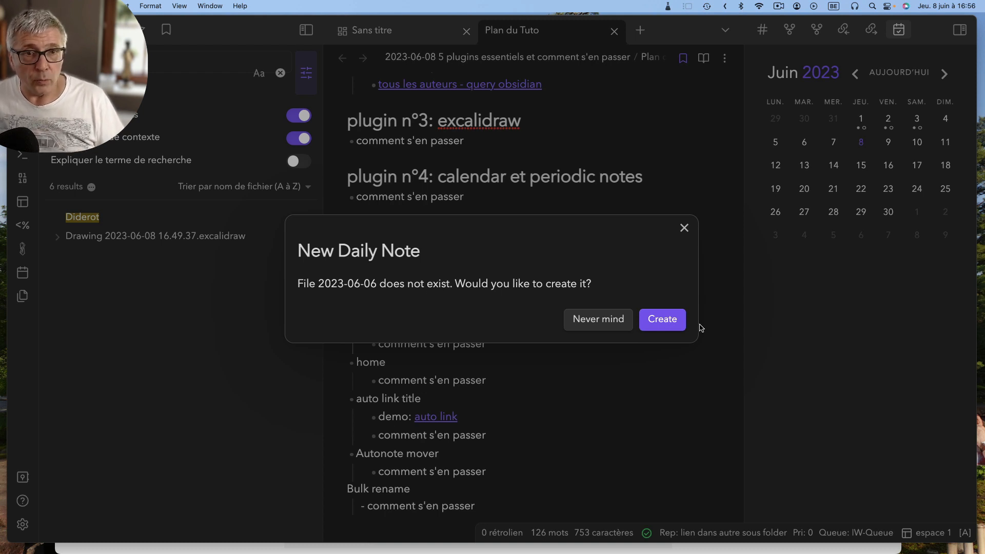
pyautogui.click(660, 320)
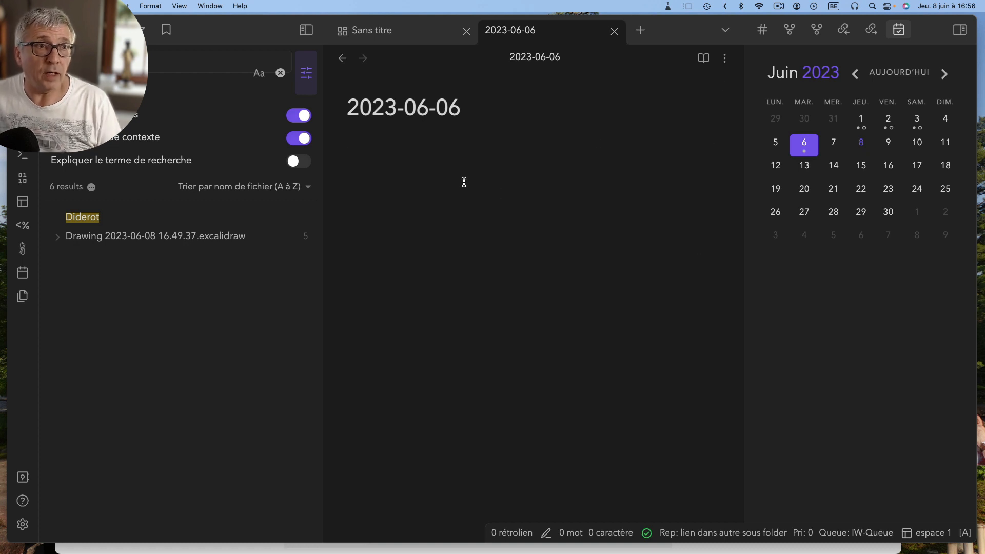
pyautogui.write('fdfdfdfd')
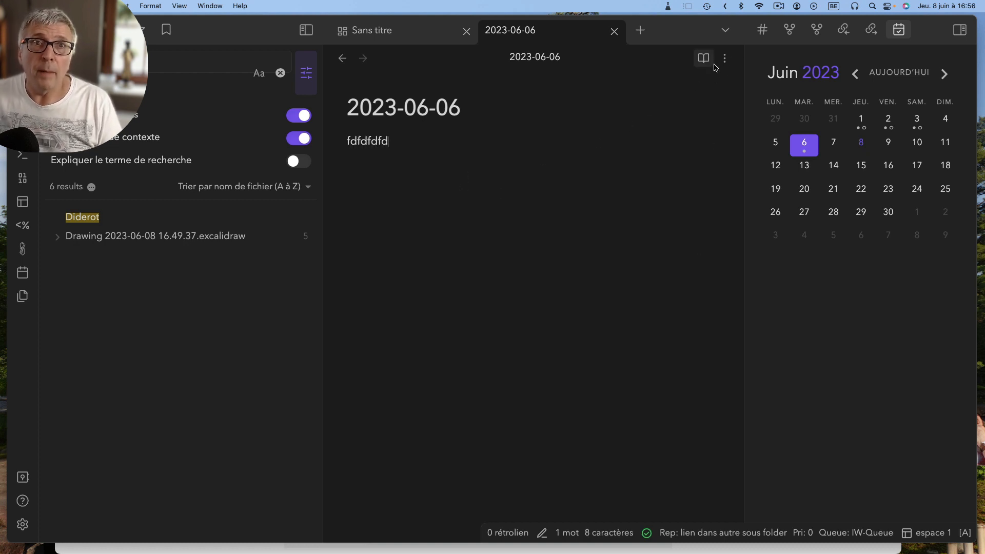
# Delete the 2023-06-06 daily note and close the Sans titre canvas
pyautogui.click(725, 58)
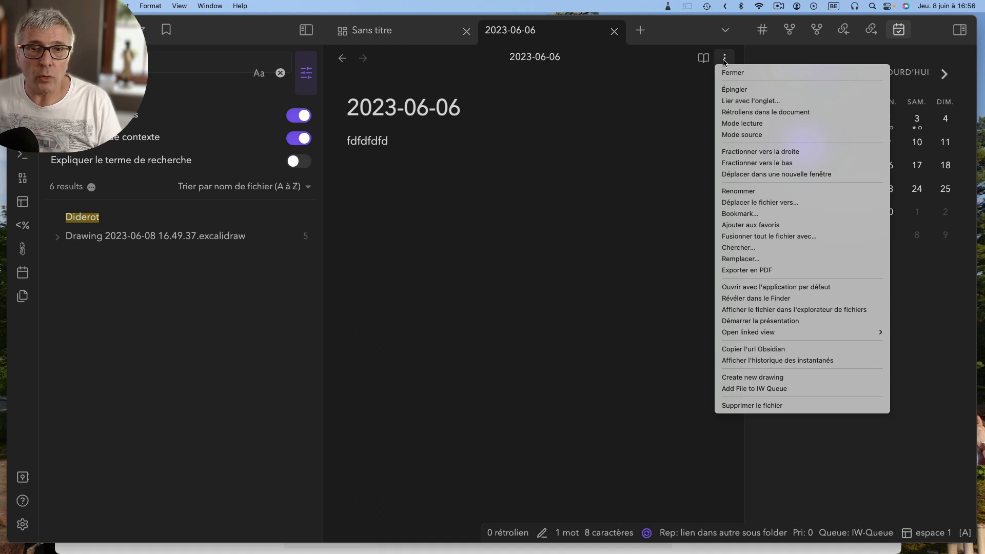
pyautogui.click(739, 406)
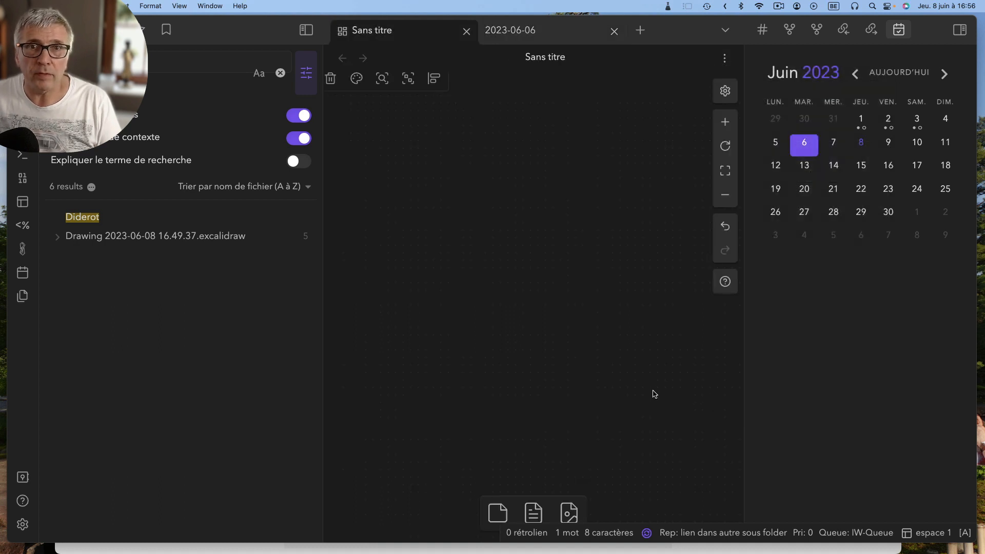
pyautogui.click(467, 31)
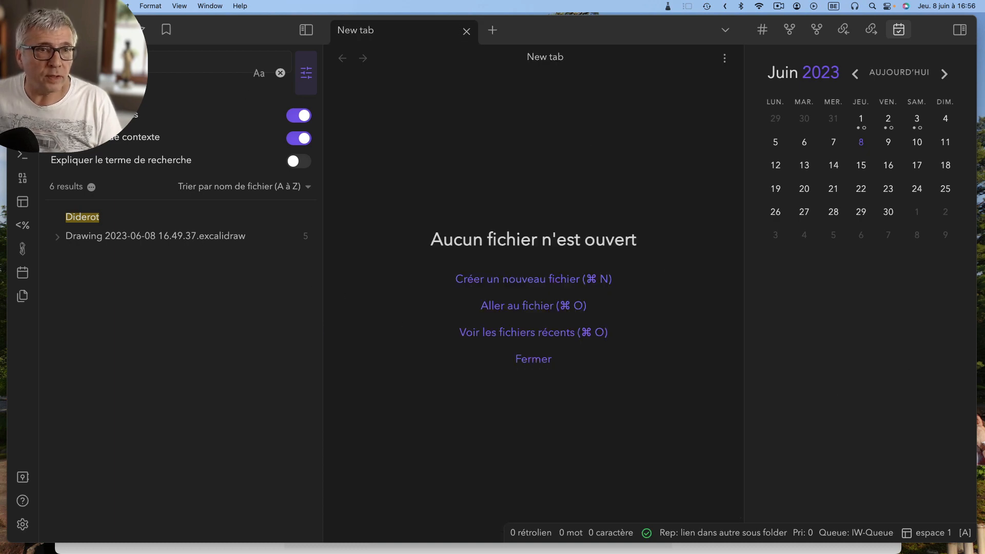
# Reopen the closed Plan du Tuto note and look up the Periodic Notes plugin among the installed community plugins
pyautogui.press('super+shift+t')
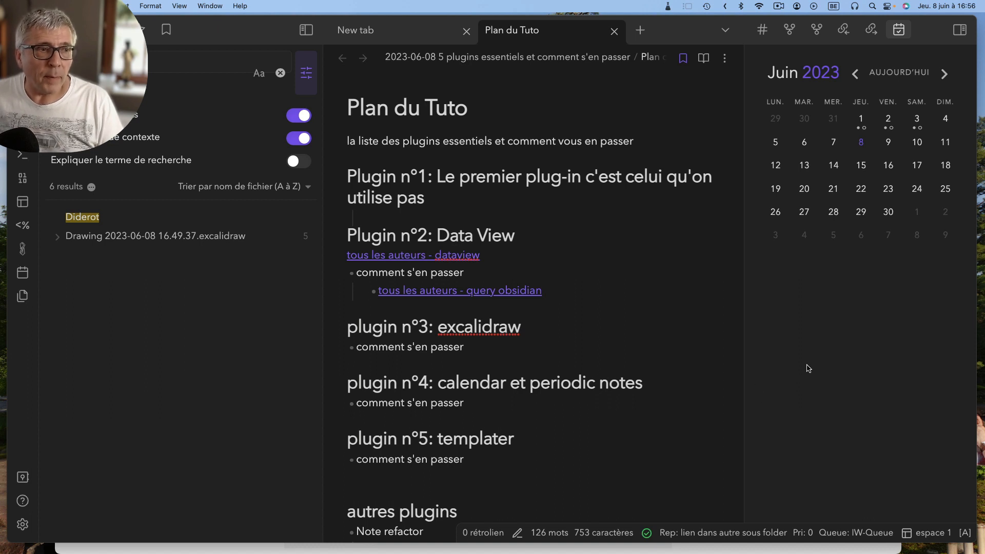
pyautogui.click(23, 524)
pyautogui.scroll(-10, 117, 475)
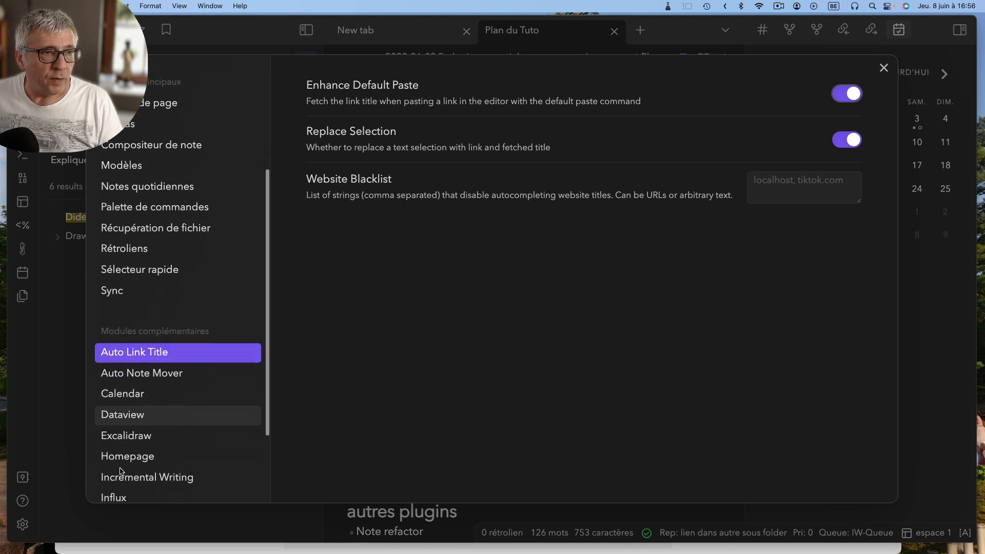
pyautogui.scroll(5, 120, 462)
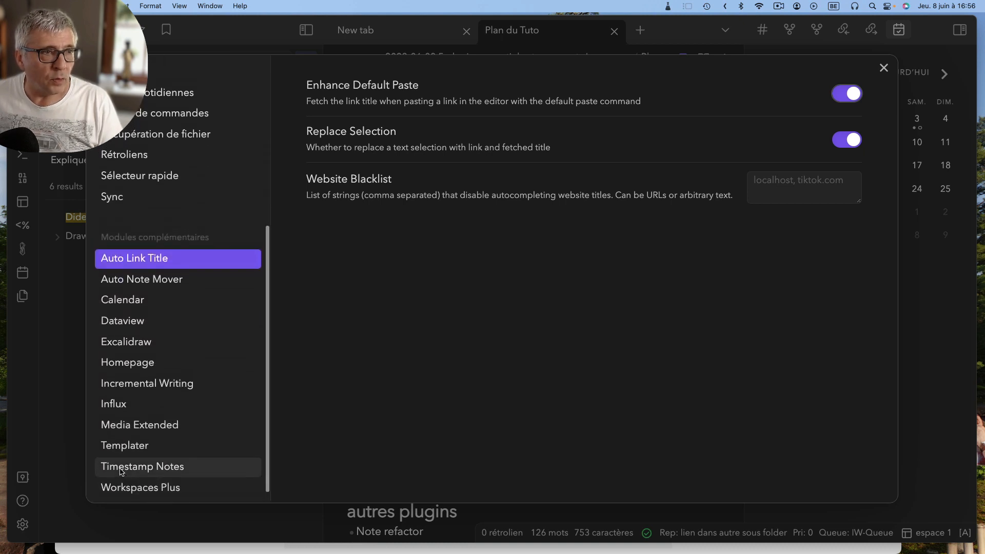
pyautogui.scroll(5, 120, 288)
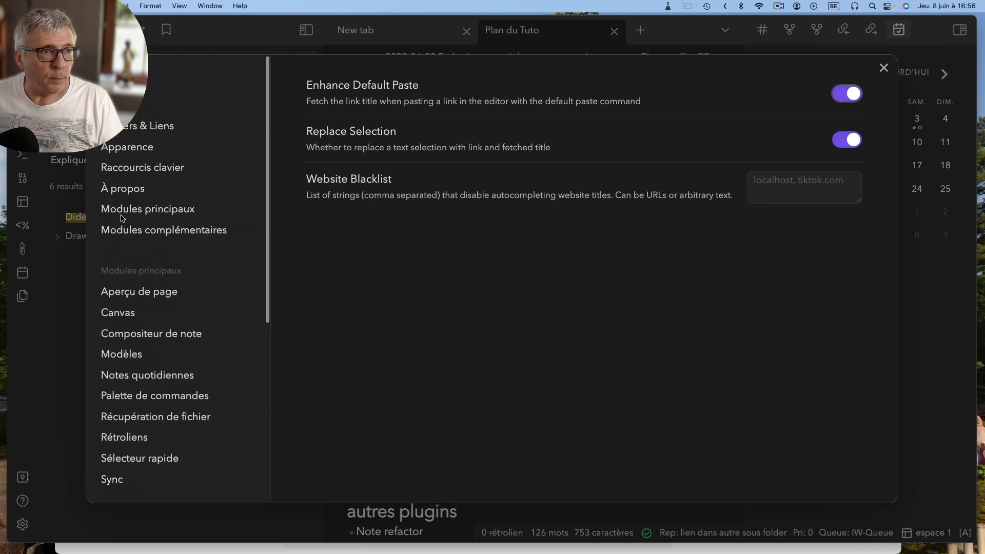
pyautogui.click(117, 229)
pyautogui.scroll(-10, 479, 387)
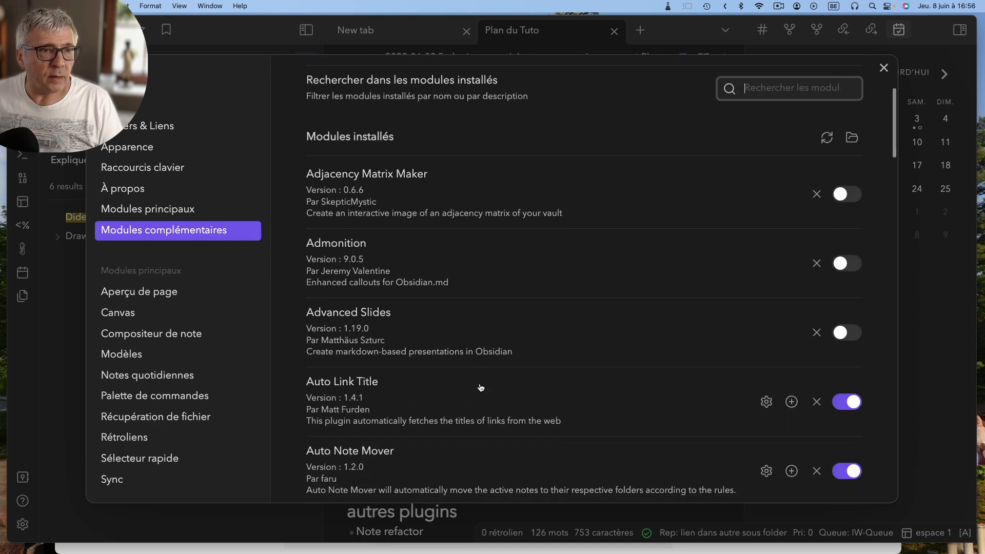
pyautogui.scroll(-15, 479, 388)
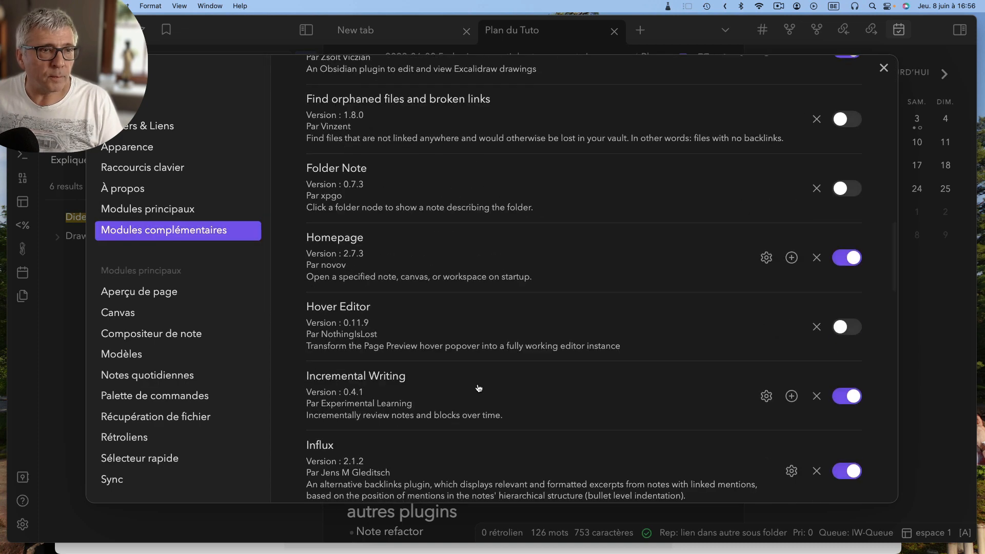
pyautogui.scroll(-5, 479, 388)
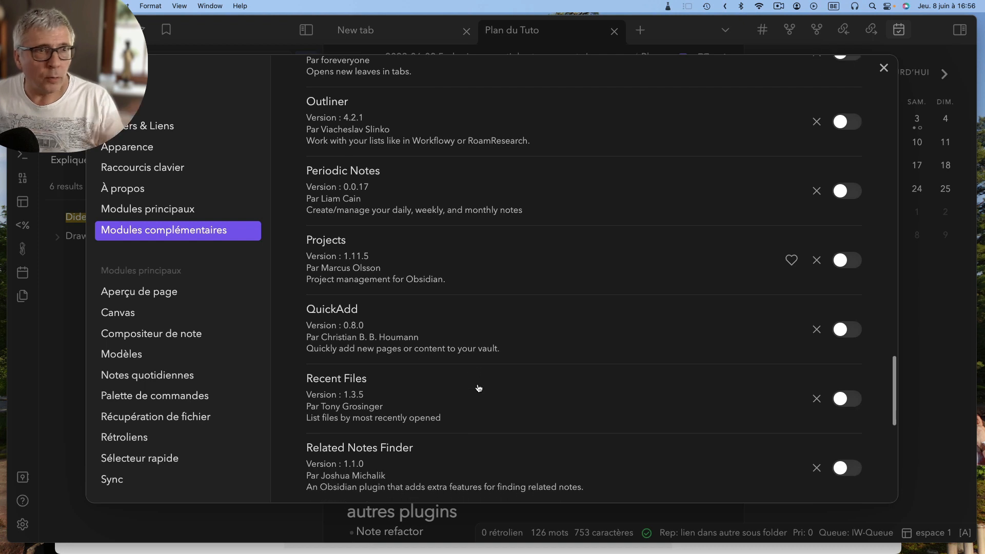
pyautogui.scroll(3, 343, 174)
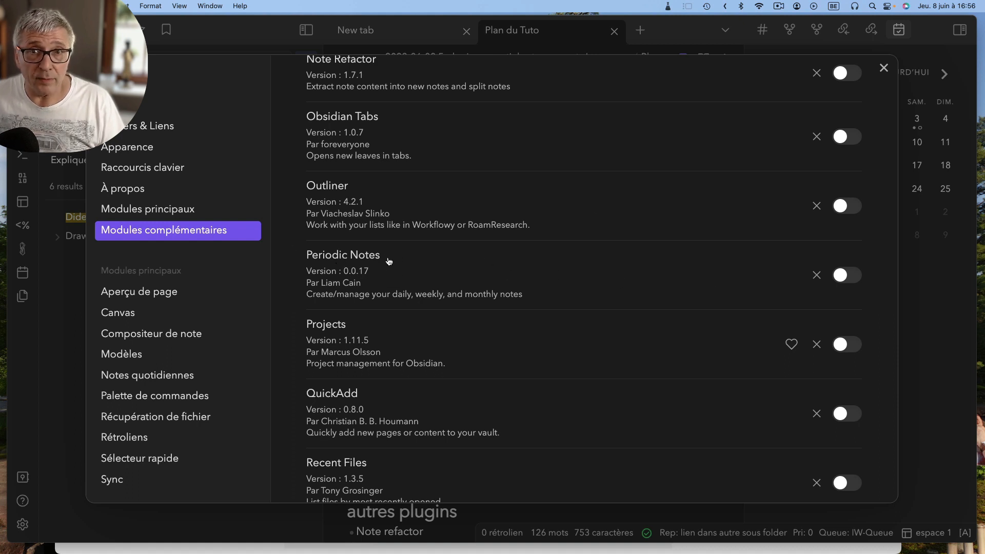
pyautogui.click(884, 68)
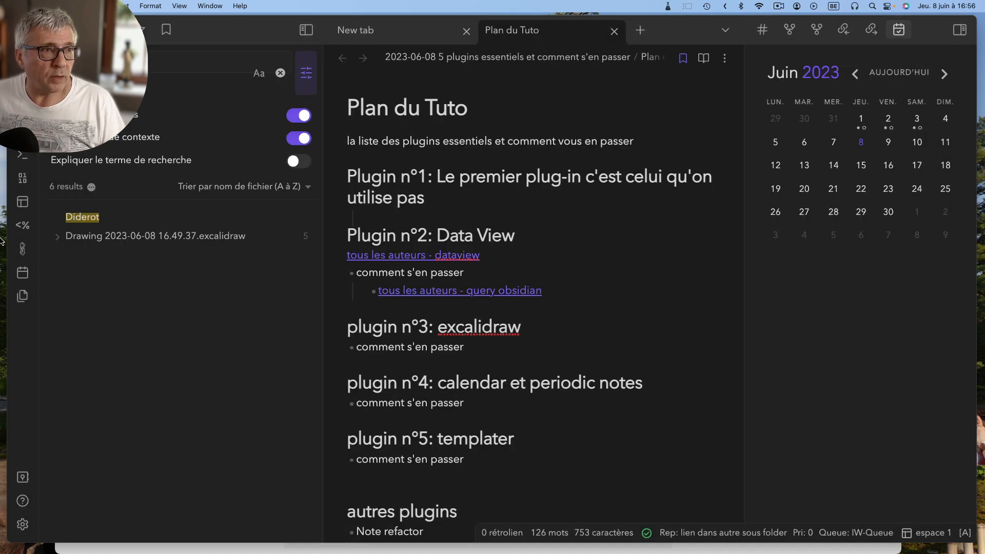
# Enable the Periodic Notes plugin in the list of installed community plugins
pyautogui.click(22, 524)
pyautogui.scroll(-10, 564, 339)
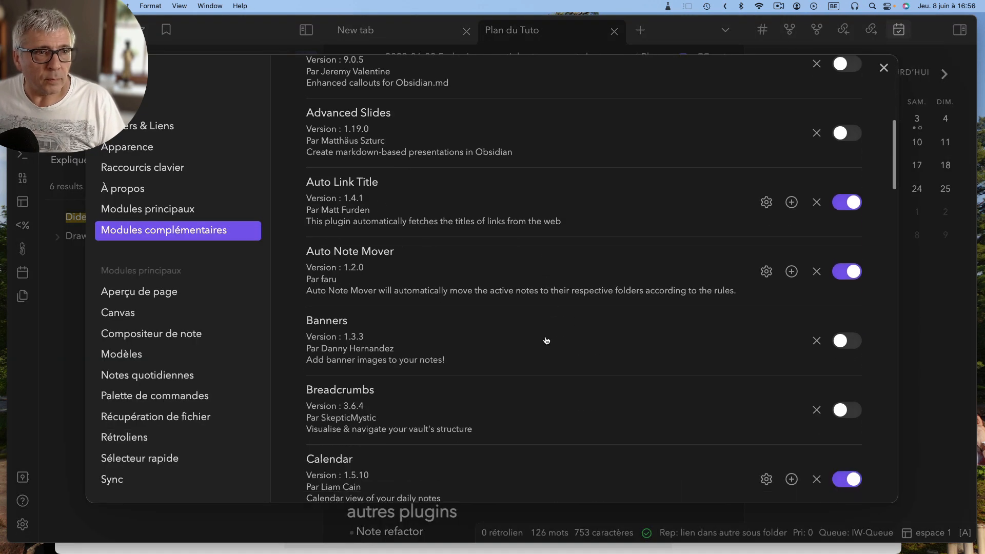
pyautogui.scroll(-15, 546, 341)
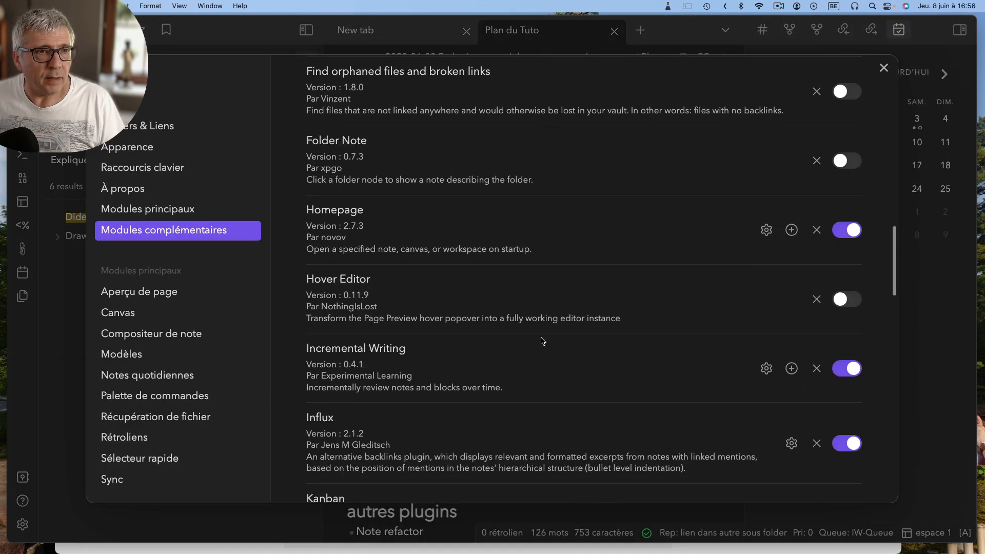
pyautogui.scroll(-6, 542, 342)
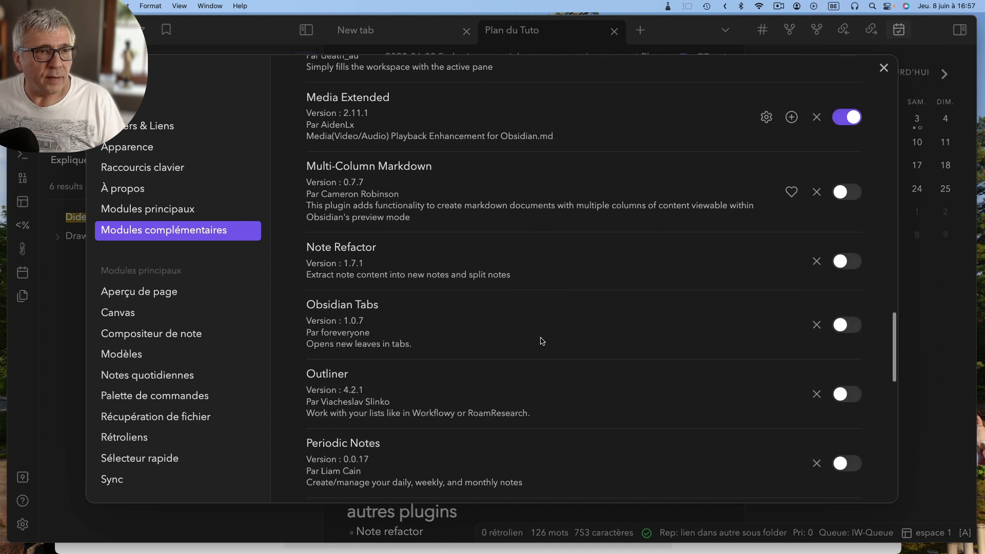
pyautogui.scroll(-3, 565, 344)
pyautogui.click(846, 346)
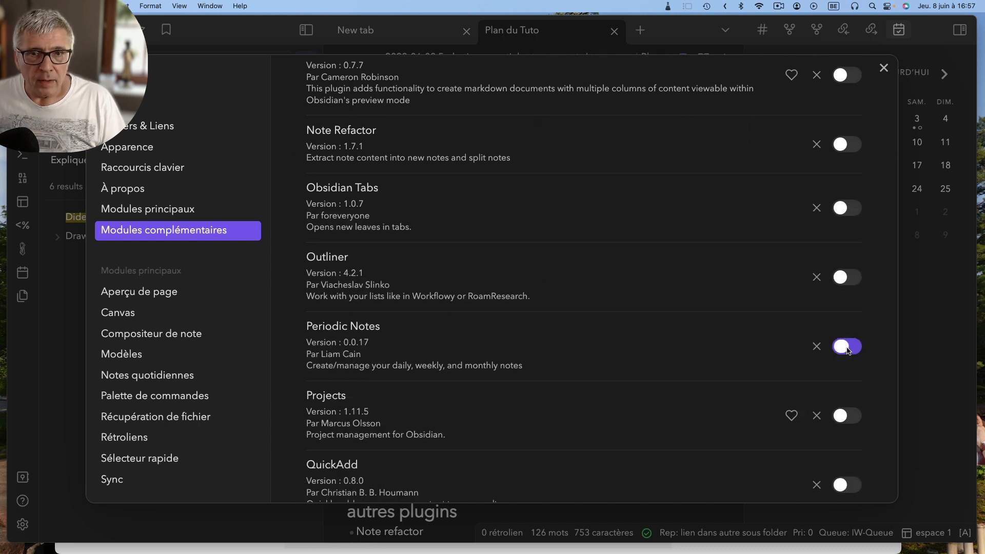
# Set the Daily Note Template in the Periodic Notes options to "Templates/_daily template.md"
pyautogui.click(767, 347)
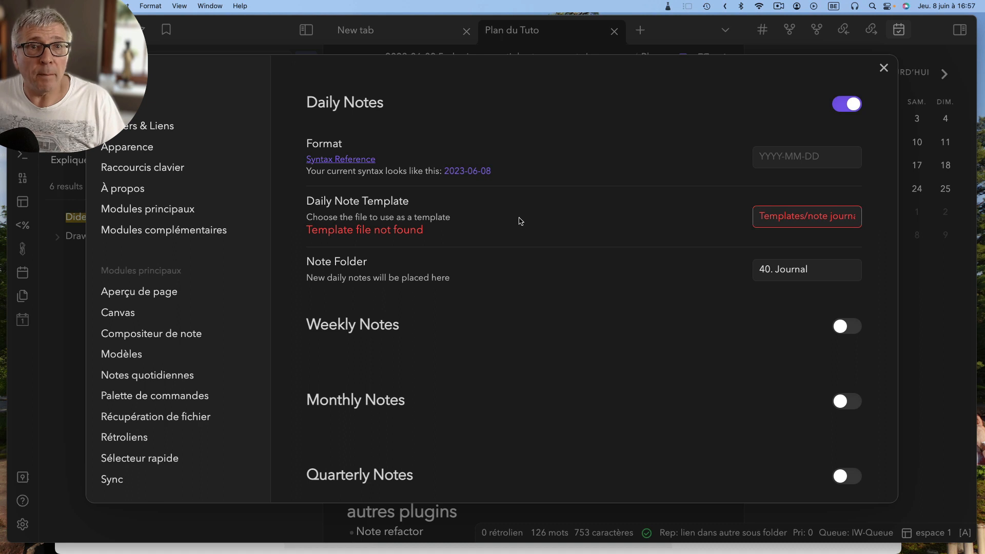
pyautogui.click(796, 217)
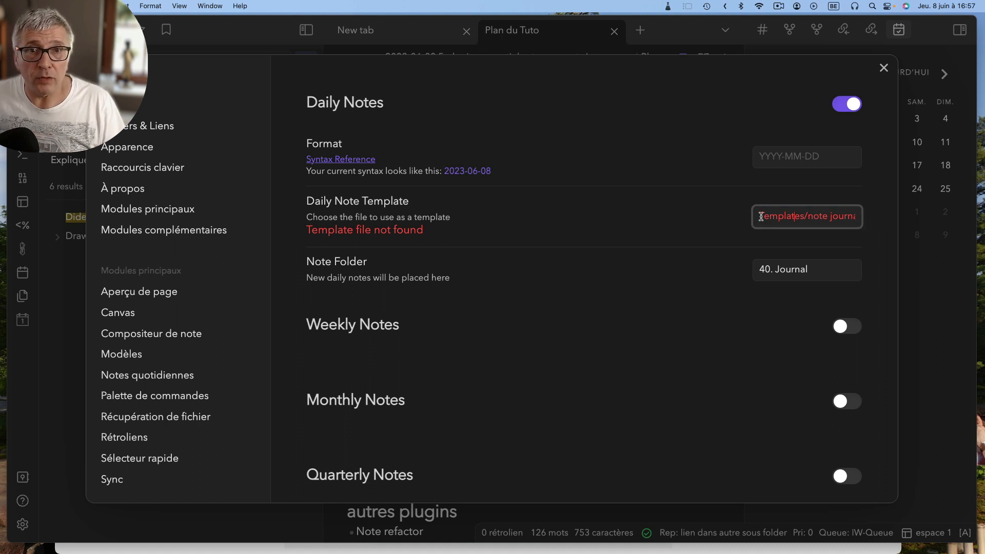
pyautogui.moveTo(762, 216); pyautogui.dragTo(936, 210)
pyautogui.press('super+a')
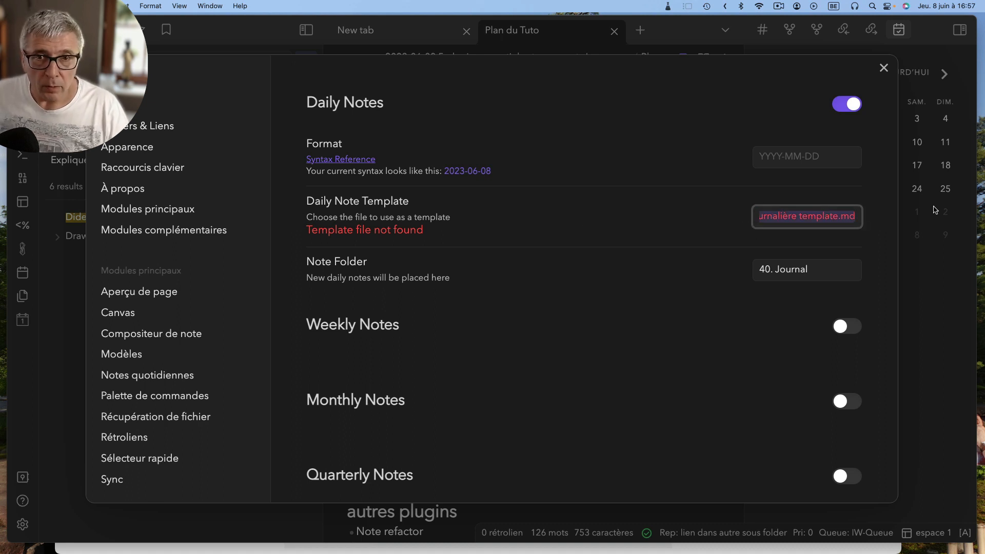
pyautogui.write('da')
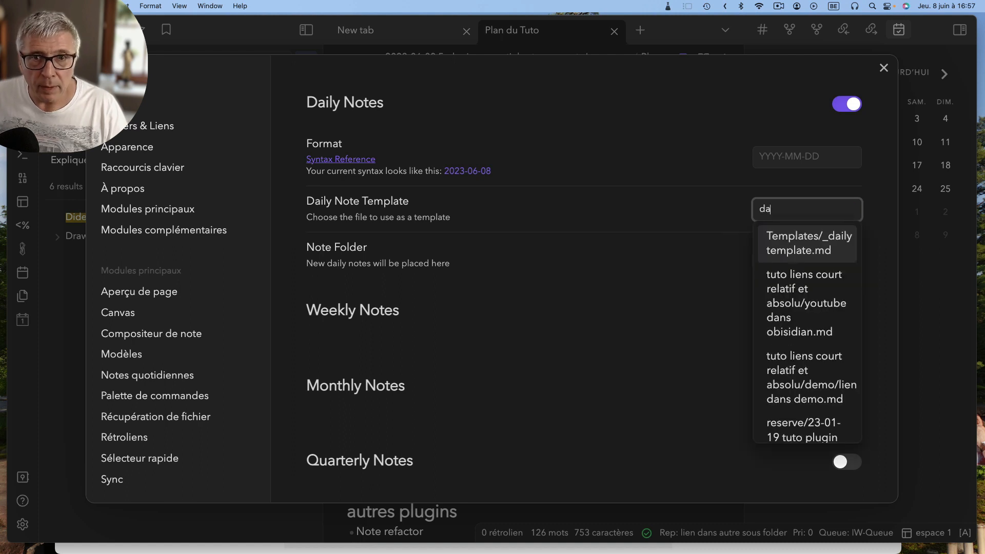
pyautogui.click(789, 239)
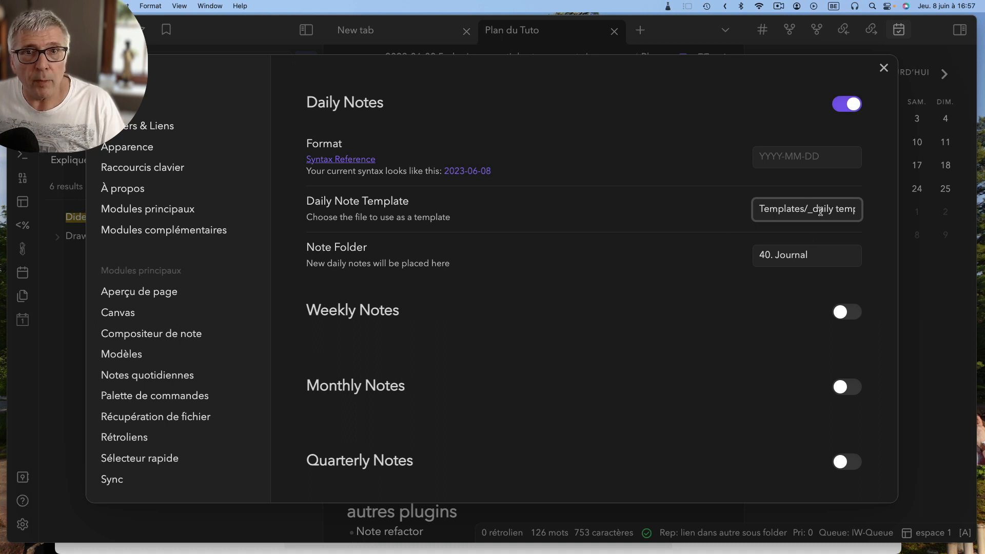
pyautogui.moveTo(822, 210); pyautogui.dragTo(860, 209)
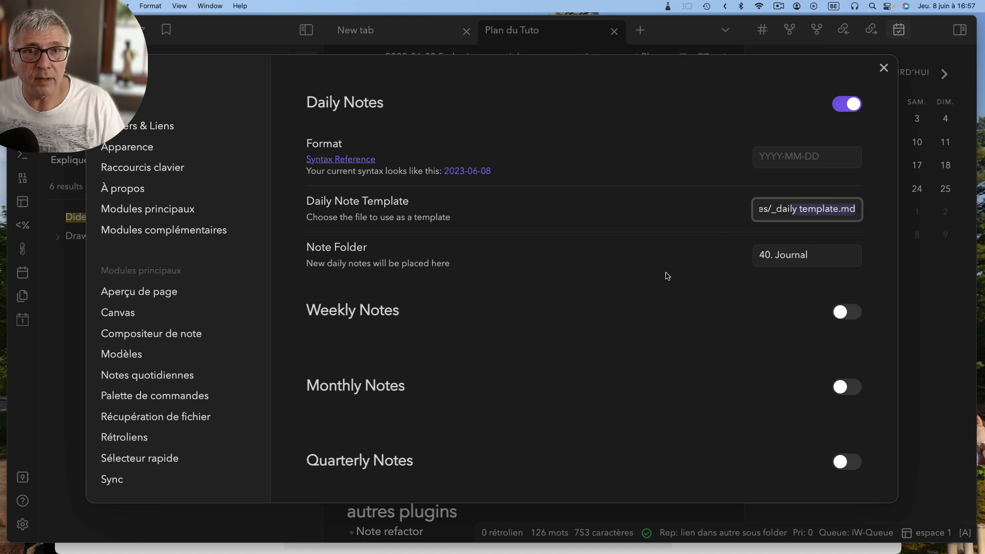
pyautogui.click(597, 307)
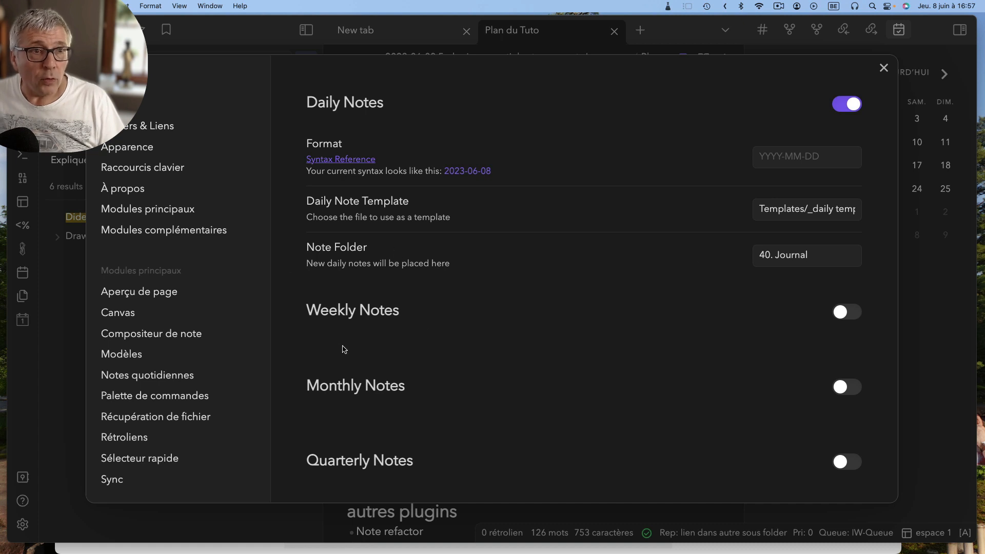
# Enable Weekly Notes in the Periodic Notes options, review the monthly, quarterly and yearly note sections, and close the settings
pyautogui.scroll(-3, 488, 330)
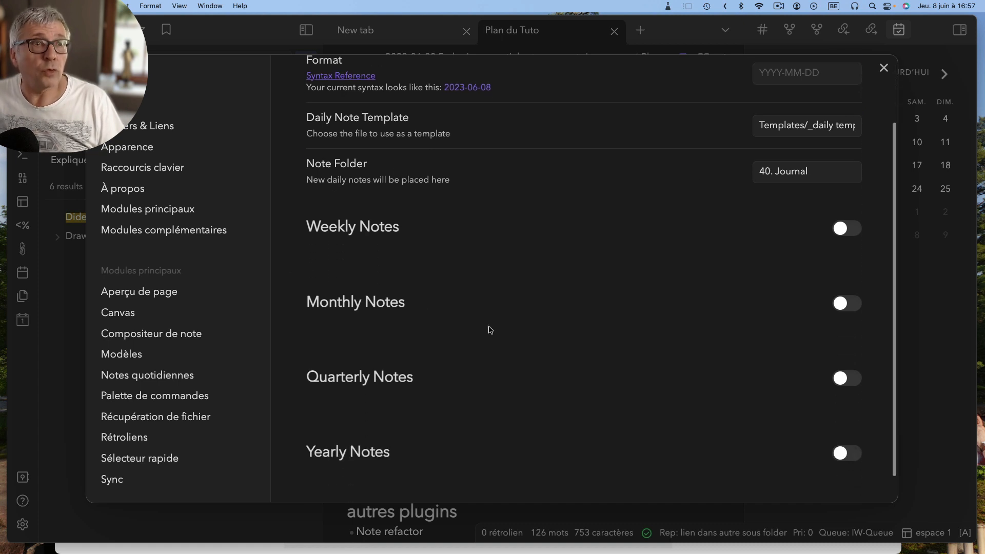
pyautogui.scroll(-1, 381, 306)
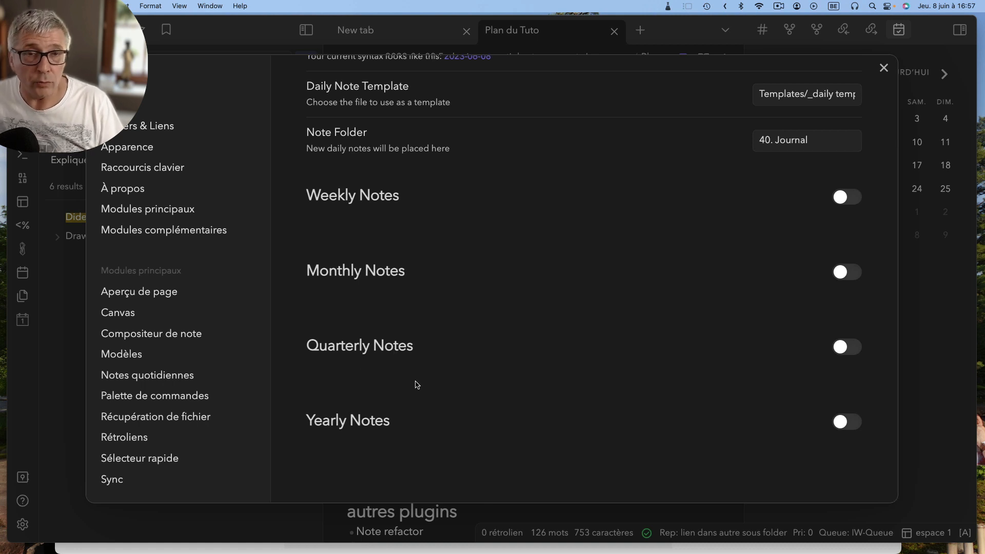
pyautogui.scroll(3, 613, 396)
pyautogui.scroll(2, 613, 396)
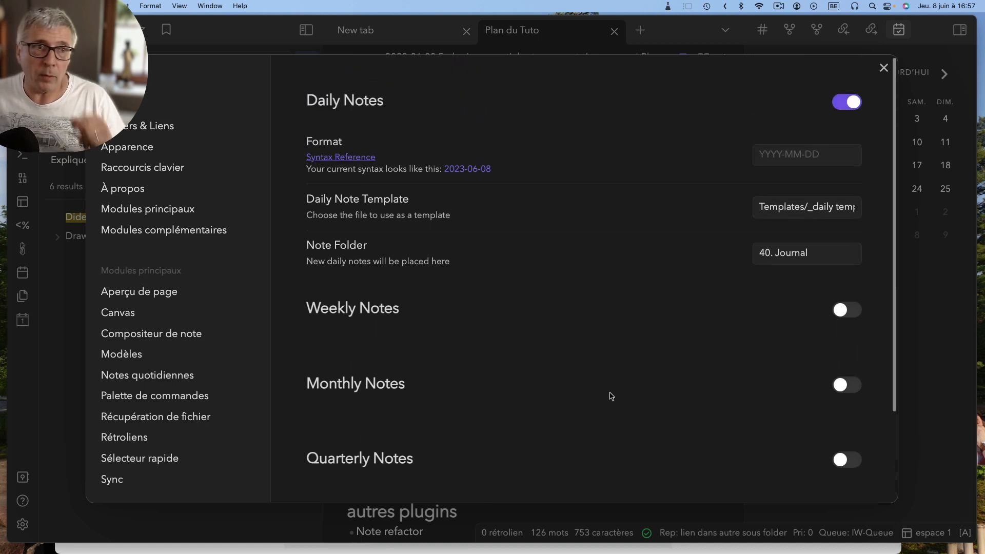
pyautogui.click(852, 311)
pyautogui.scroll(-3, 484, 334)
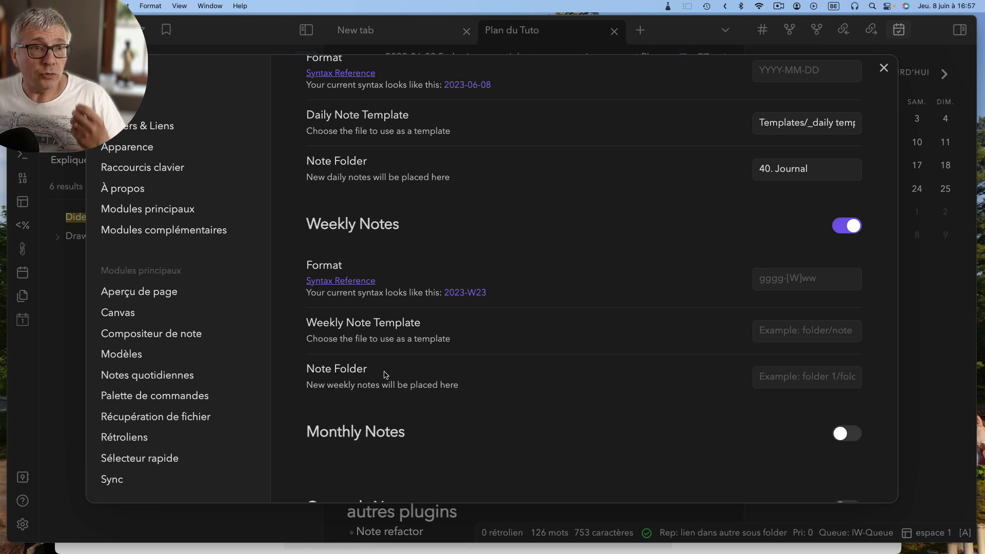
pyautogui.scroll(-3, 430, 402)
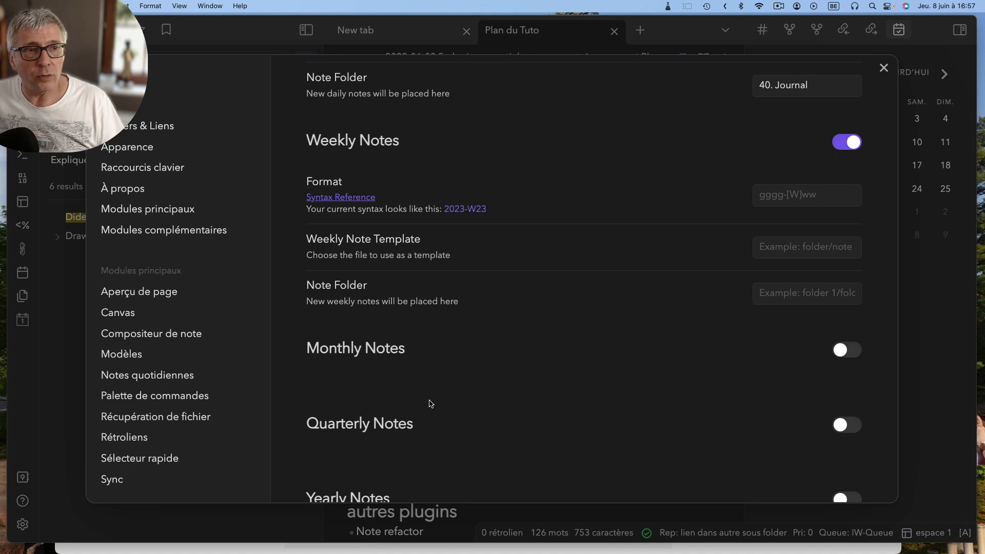
pyautogui.scroll(-2, 430, 404)
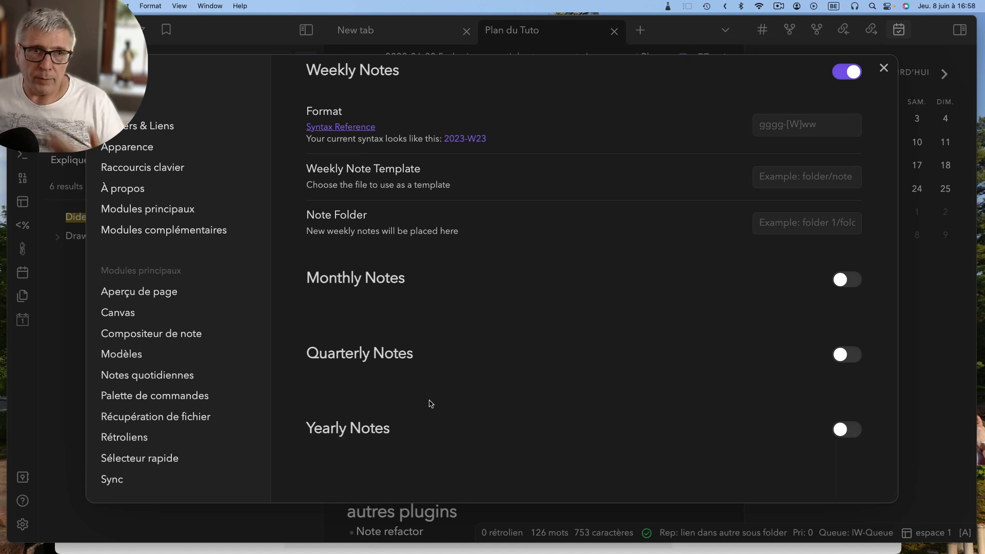
pyautogui.scroll(6, 506, 374)
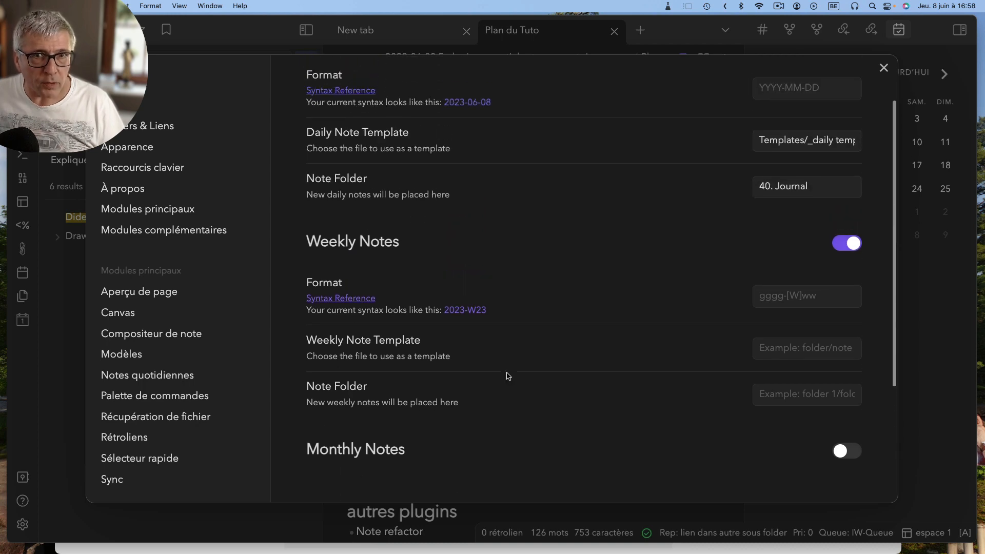
pyautogui.click(884, 68)
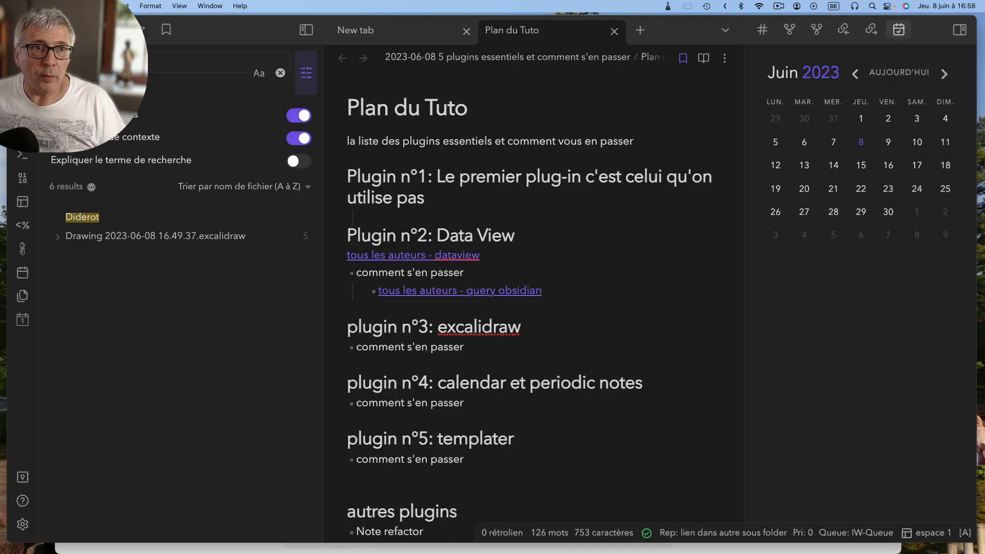
# Open today's daily note with the command "Periodic Notes: Open daily note"
pyautogui.press('super+p')
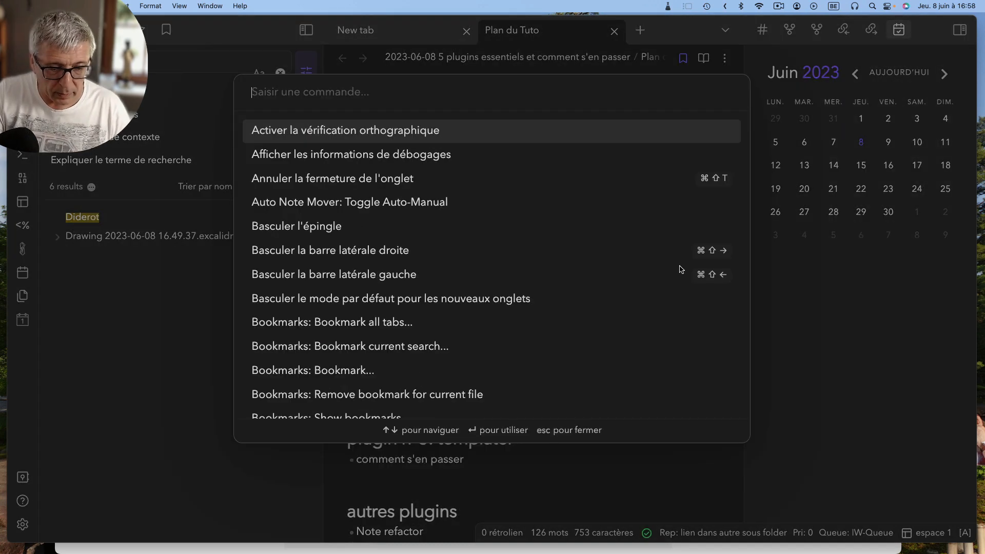
pyautogui.write('dai')
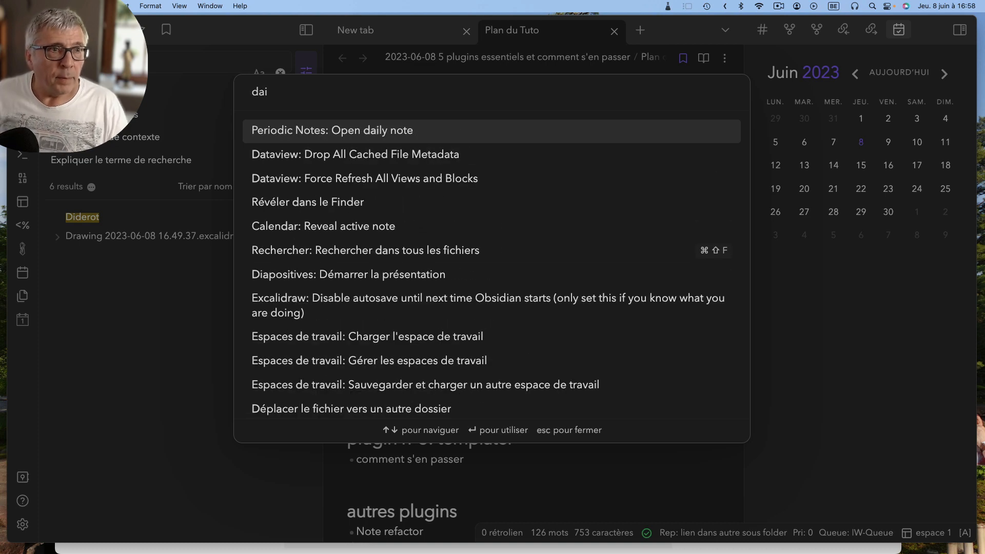
pyautogui.click(373, 137)
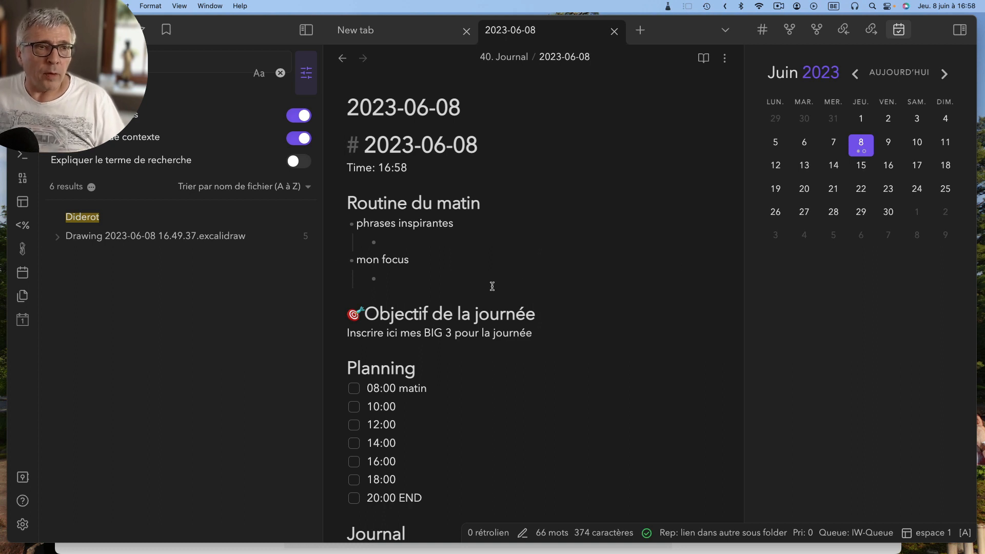
# Recheck the Periodic Notes settings, then show the vault's files and collapse the Journal folder under Données exemples
pyautogui.click(23, 524)
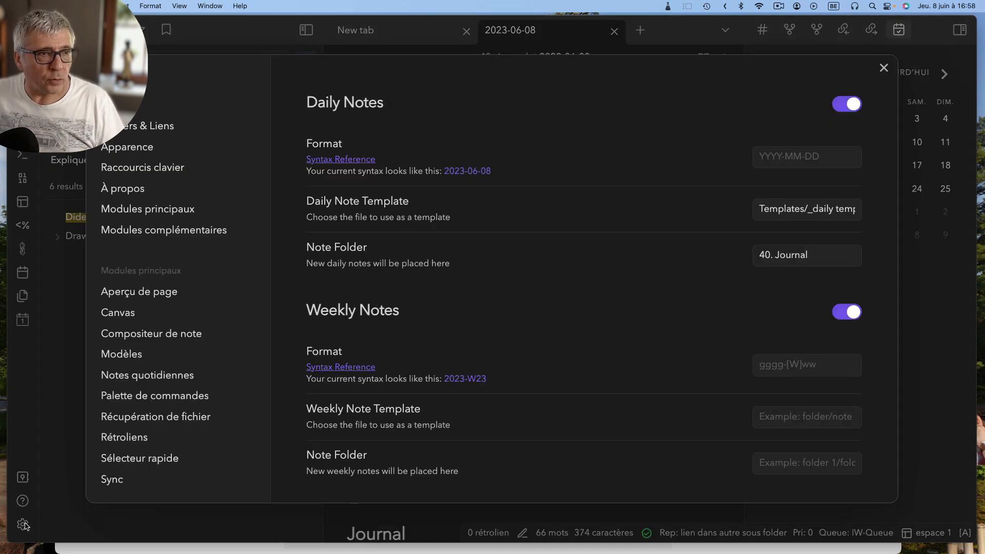
pyautogui.click(884, 68)
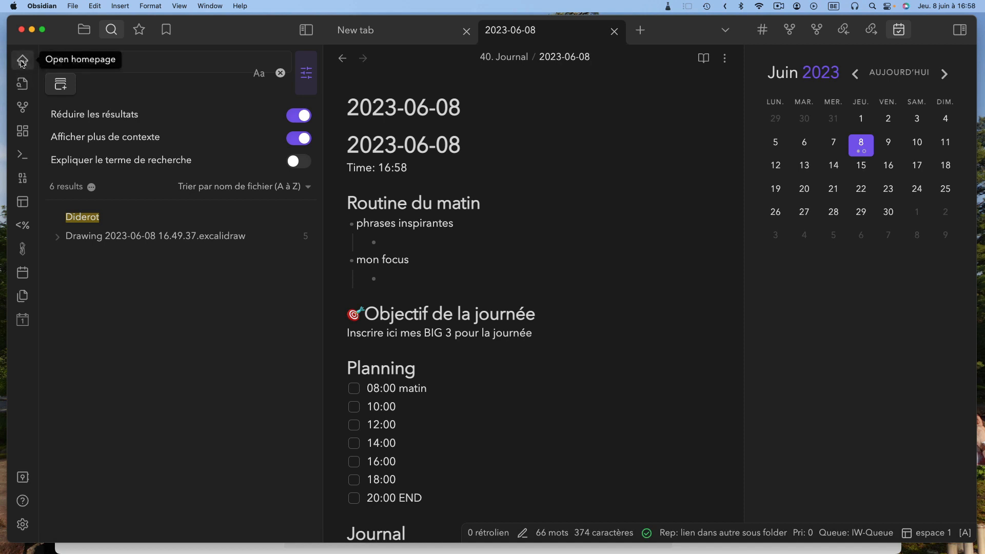
pyautogui.click(84, 31)
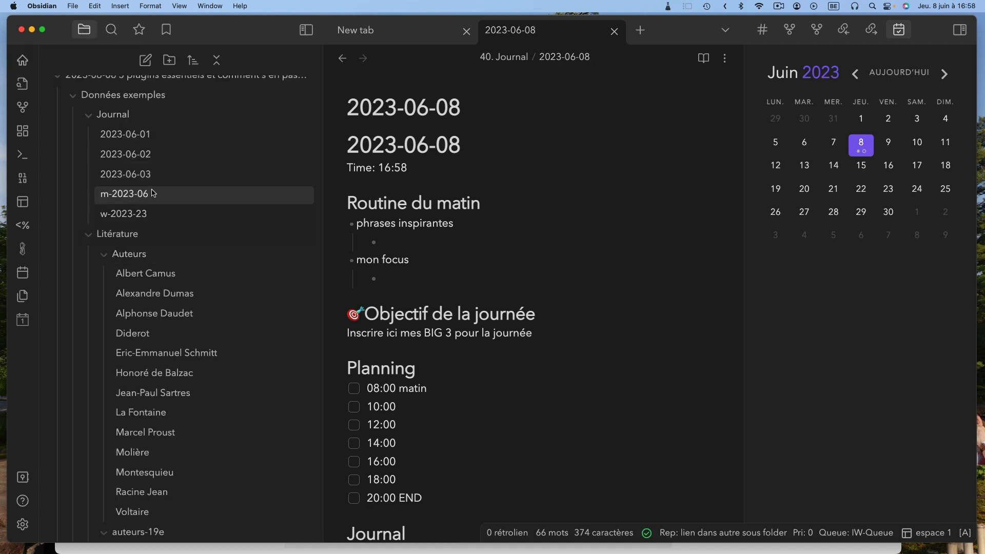
pyautogui.click(121, 112)
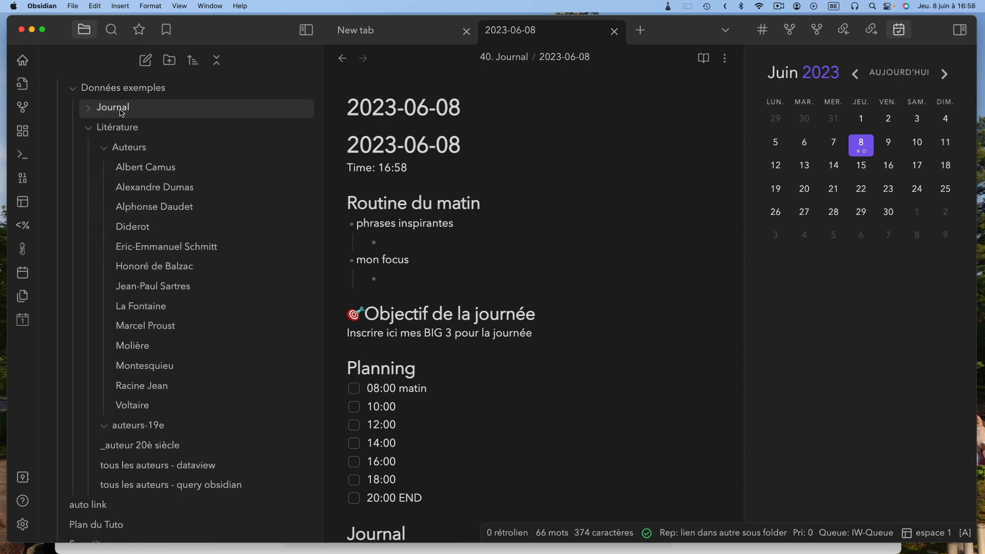
# Expand the Journal folder in the vault's files, disable the Calendar community plugin and close the settings
pyautogui.click(122, 114)
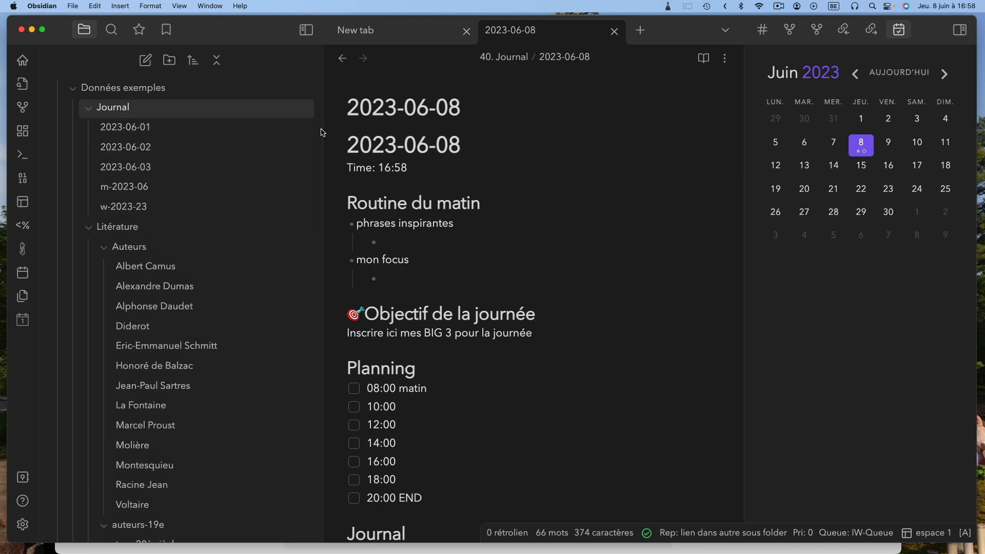
pyautogui.click(22, 524)
pyautogui.click(147, 236)
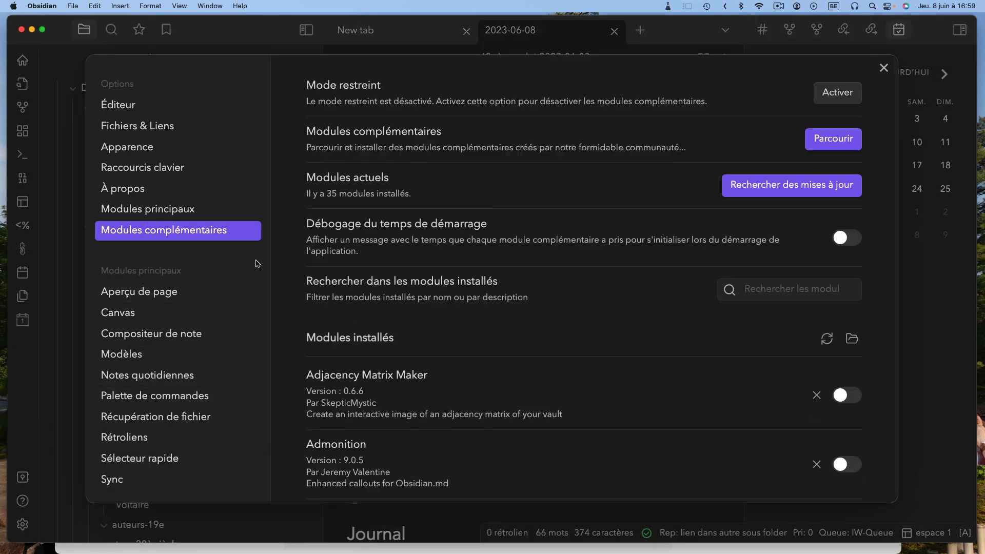
pyautogui.scroll(-7, 422, 344)
pyautogui.scroll(-3, 422, 344)
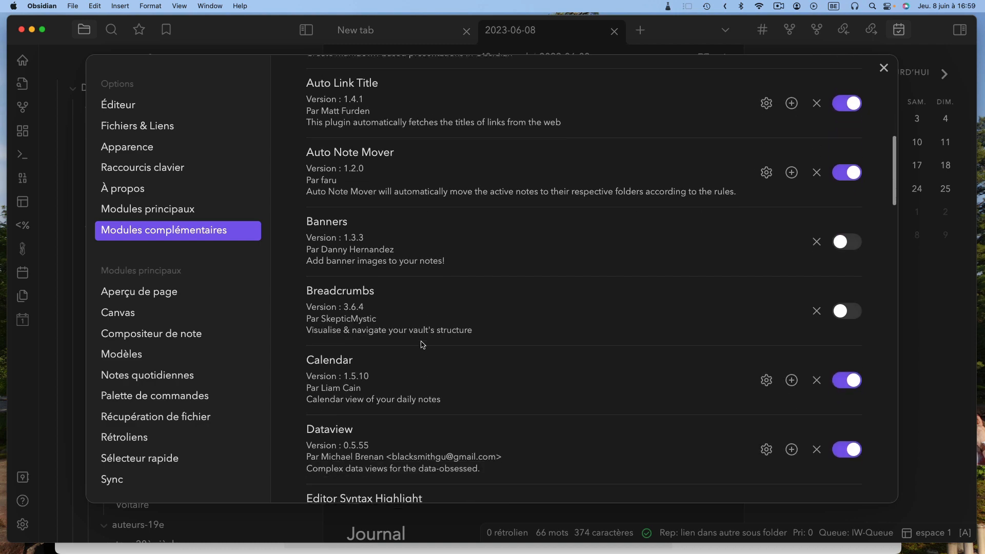
pyautogui.click(846, 365)
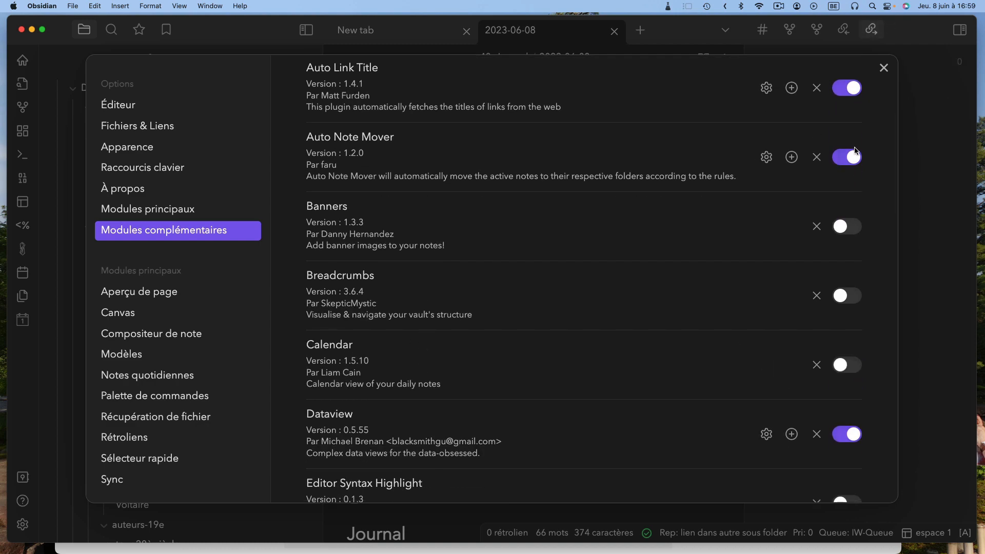
pyautogui.click(884, 67)
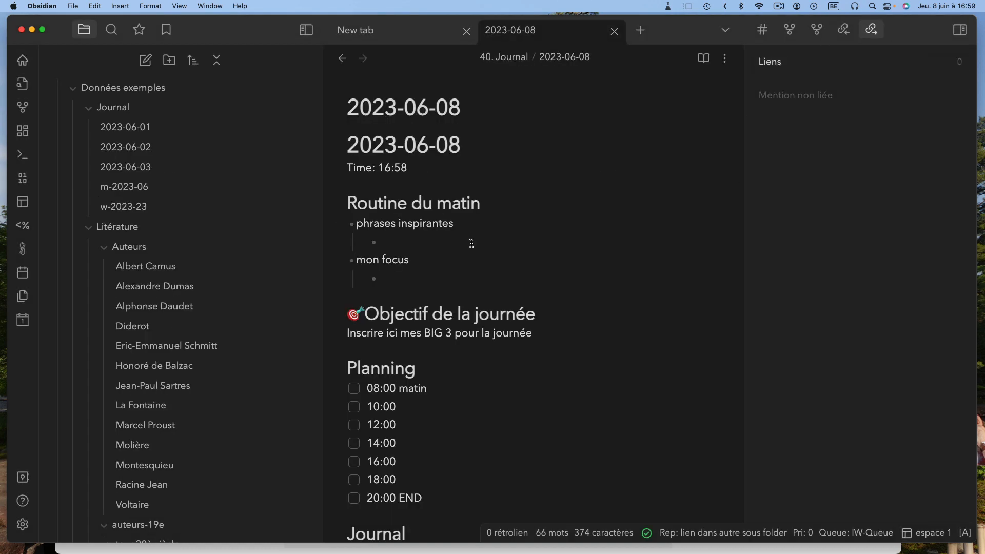
# Look through the example notes 2023-06-01, 2023-06-02, 2023-06-03 and m-2023-06 in the Journal folder
pyautogui.scroll(-1, 105, 528)
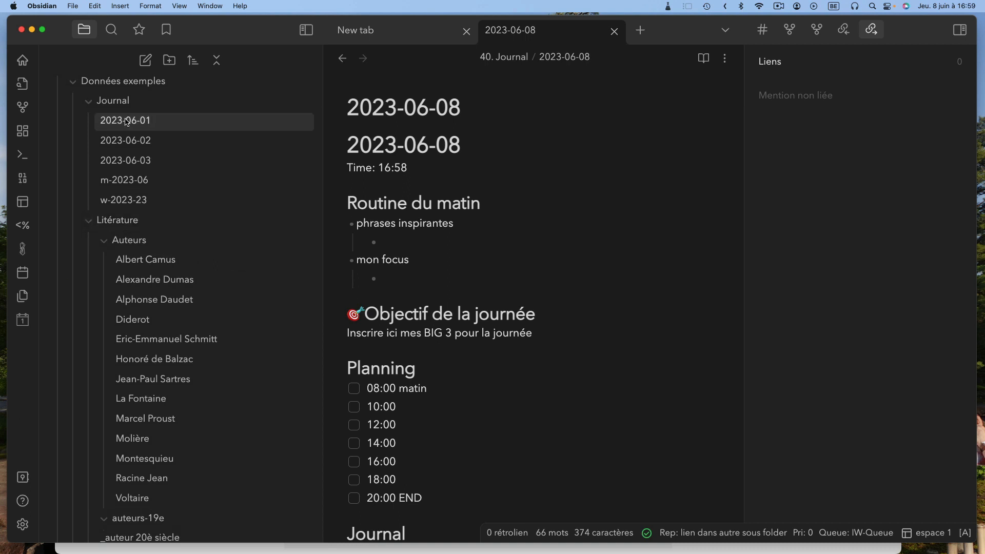
pyautogui.scroll(1, 114, 112)
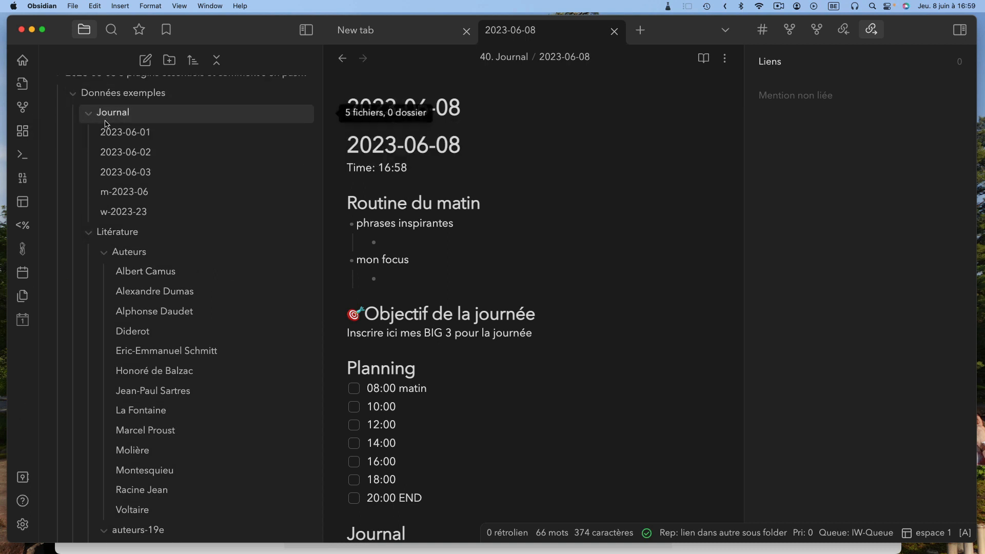
pyautogui.click(134, 134)
pyautogui.click(124, 161)
pyautogui.click(125, 171)
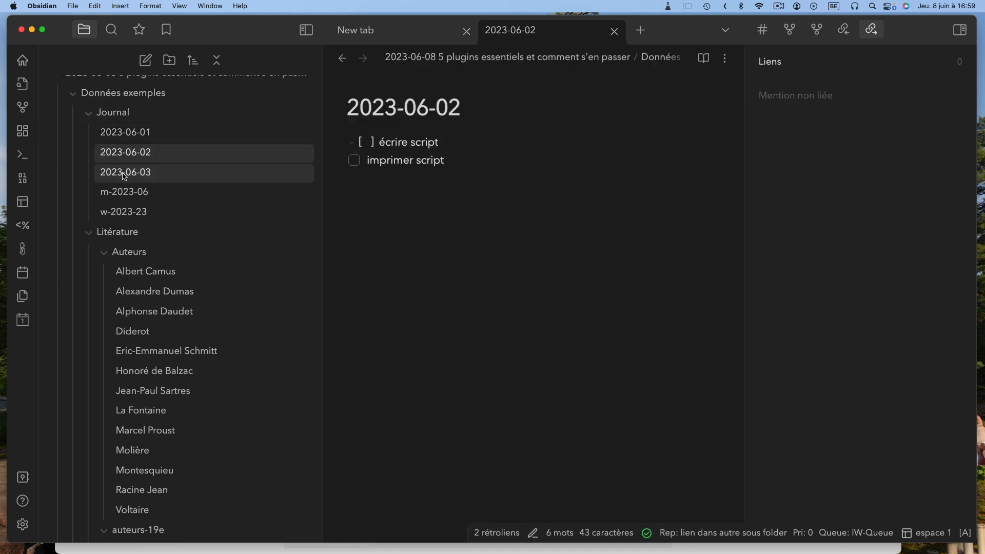
pyautogui.click(121, 192)
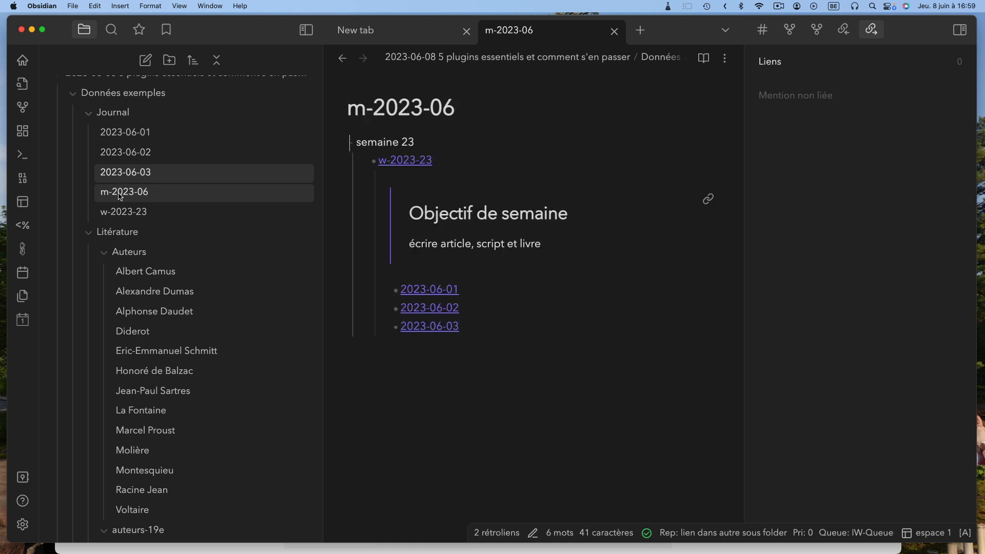
pyautogui.click(121, 134)
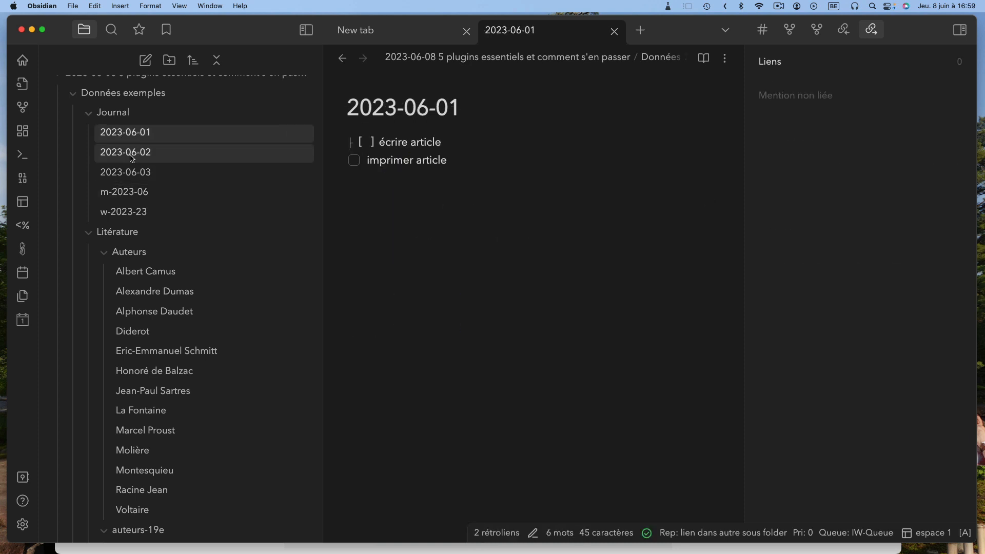
pyautogui.click(131, 156)
pyautogui.click(127, 173)
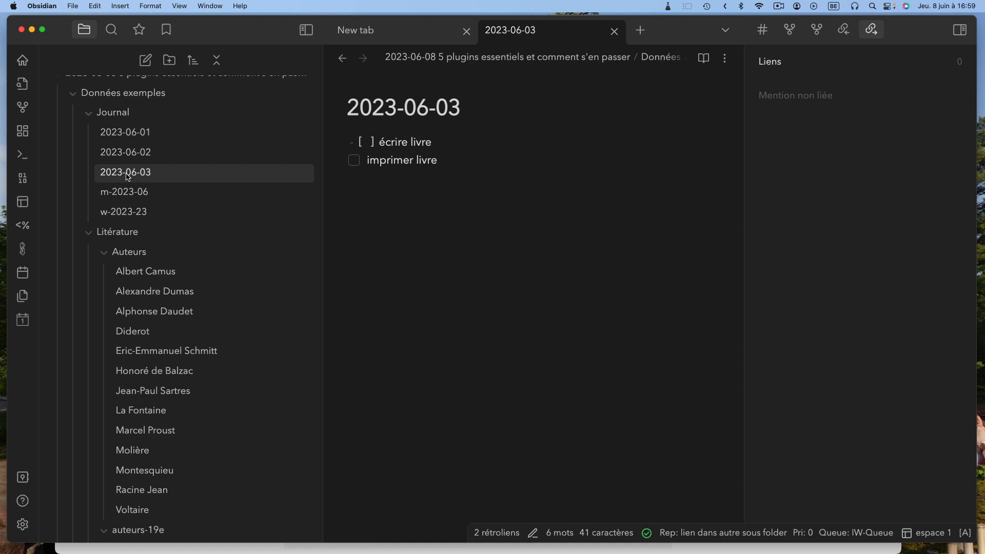
# Open the weekly note w-2023-23 and select the 2023-06-01 embed link under TODO par jour to inspect its syntax
pyautogui.click(116, 215)
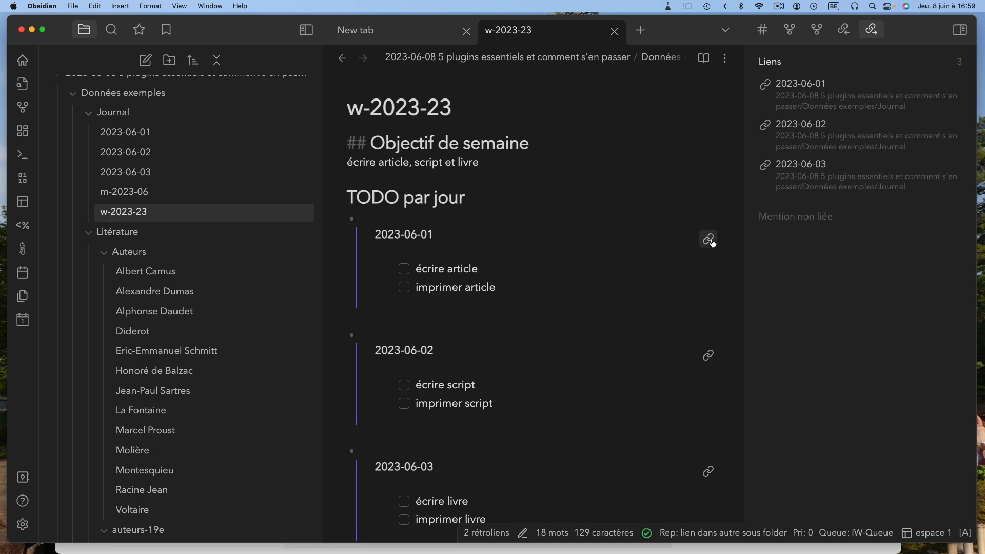
pyautogui.click(510, 206)
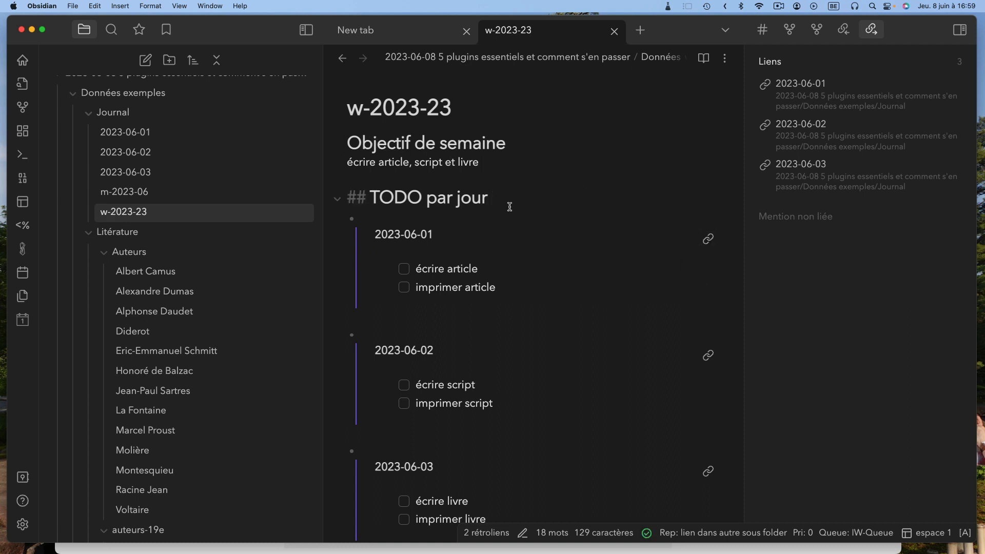
pyautogui.press('Right')
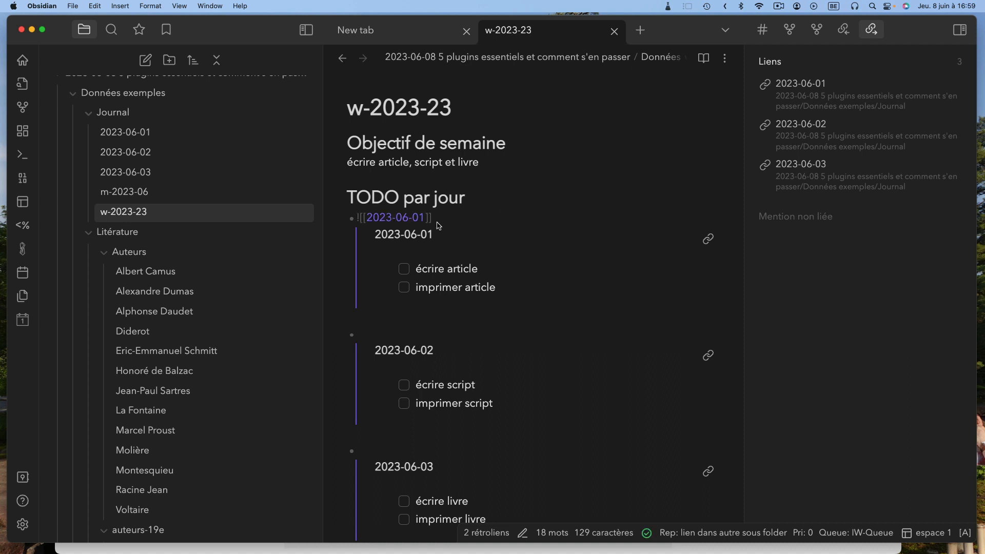
pyautogui.moveTo(442, 216); pyautogui.dragTo(356, 216)
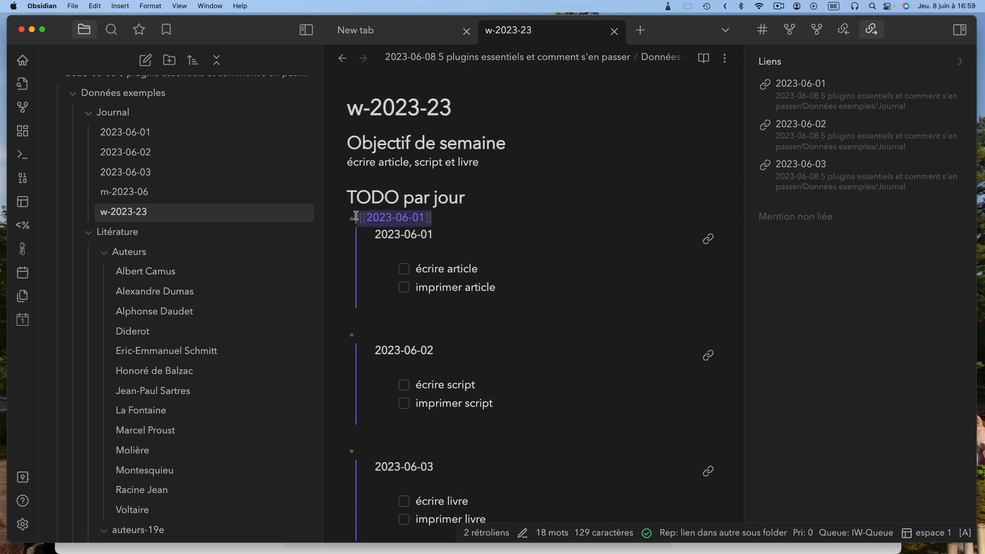
pyautogui.scroll(-3, 445, 331)
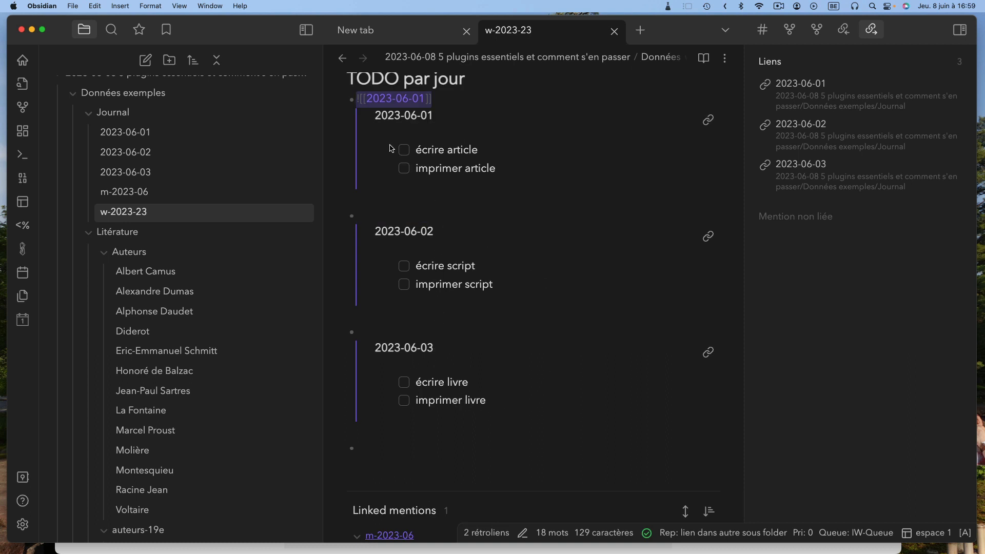
# Review the whole w-2023-23 note, from the Objectif de semaine heading through the embedded daily notes to the linked mentions
pyautogui.click(488, 114)
pyautogui.click(457, 87)
pyautogui.scroll(3, 456, 86)
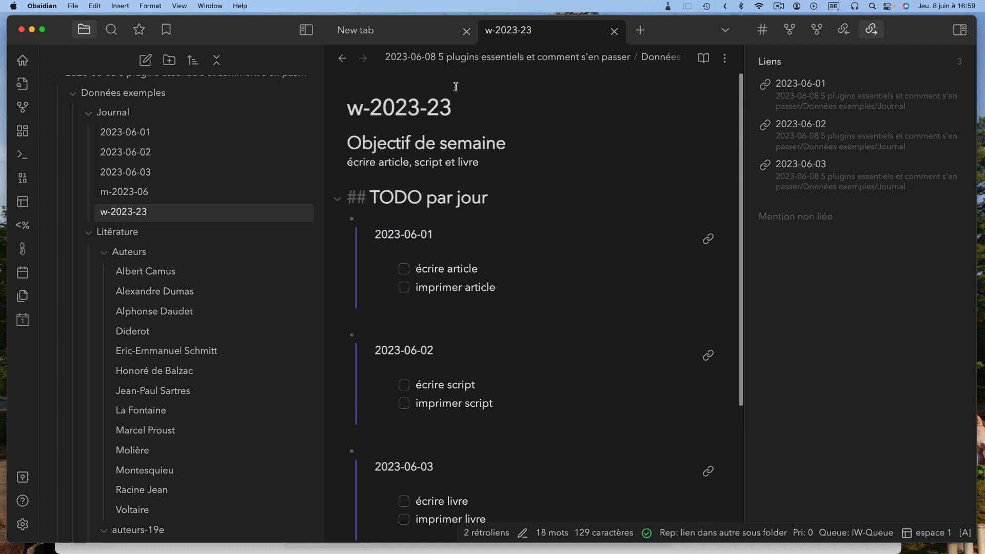
pyautogui.click(359, 173)
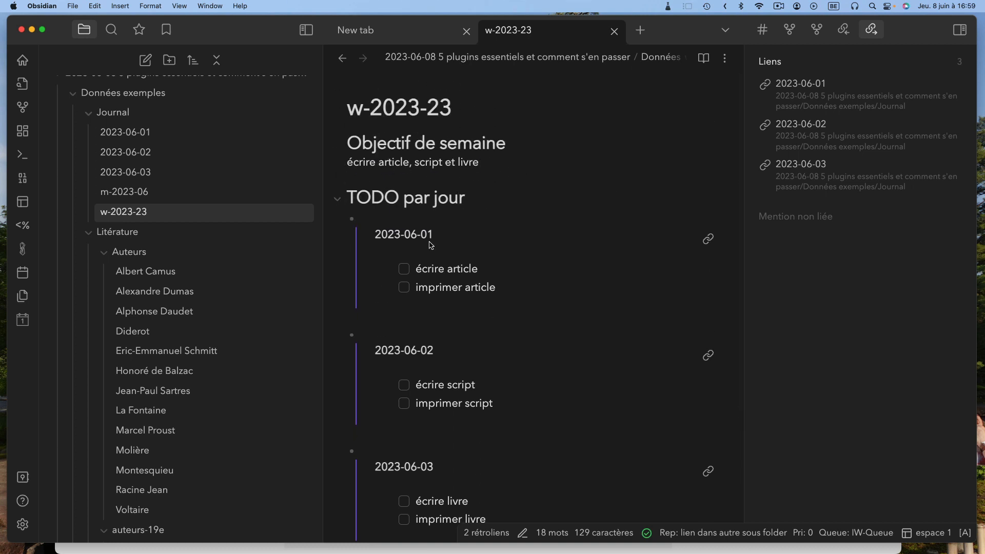
pyautogui.scroll(-3, 489, 275)
pyautogui.scroll(-1, 486, 165)
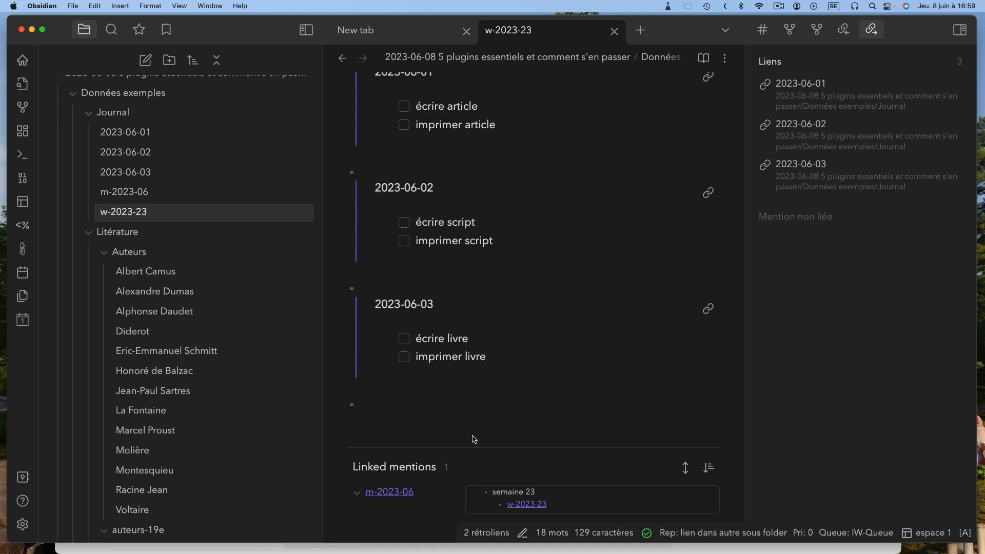
# Open the monthly note m-2023-06 and reveal the source of its weekly note link and Objectif de semaine embed
pyautogui.click(114, 197)
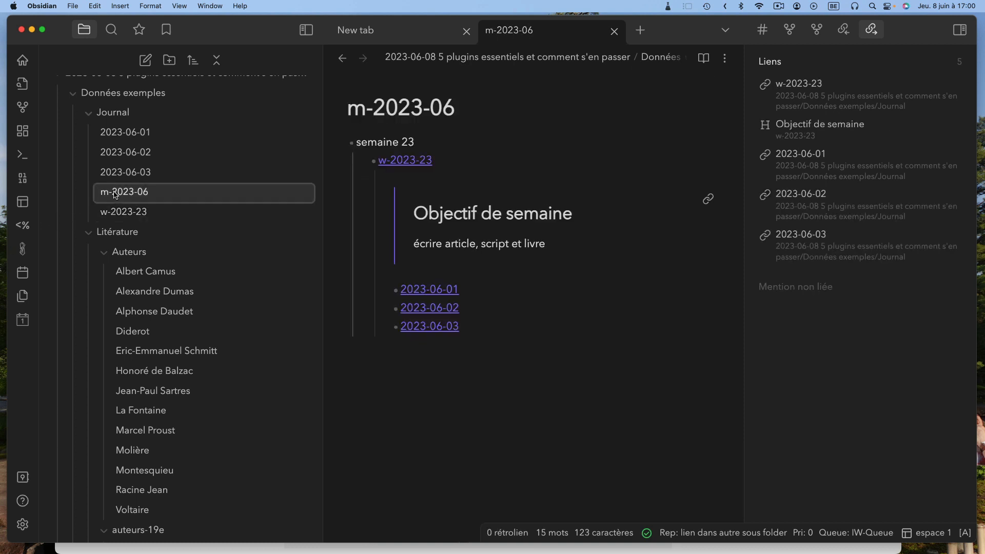
pyautogui.click(422, 434)
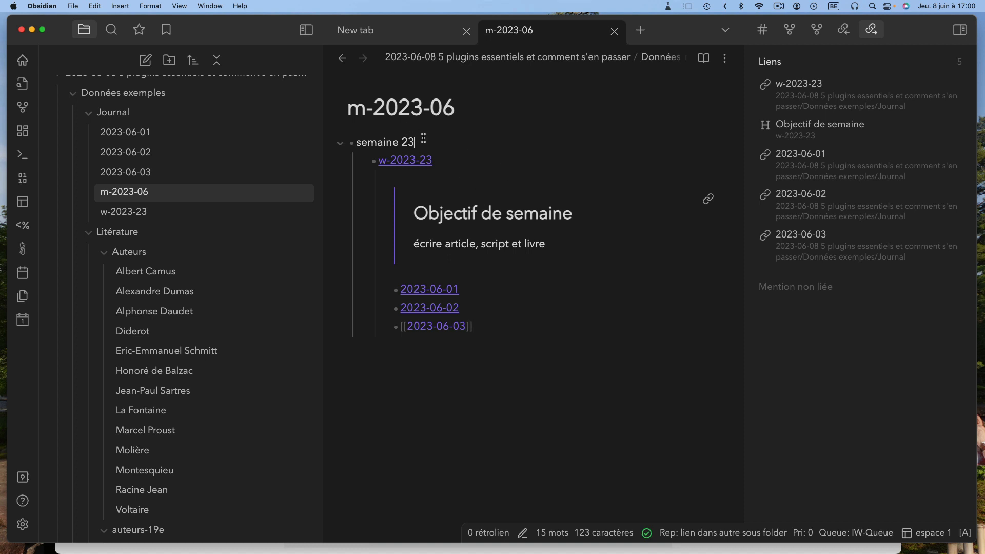
pyautogui.press('Down')
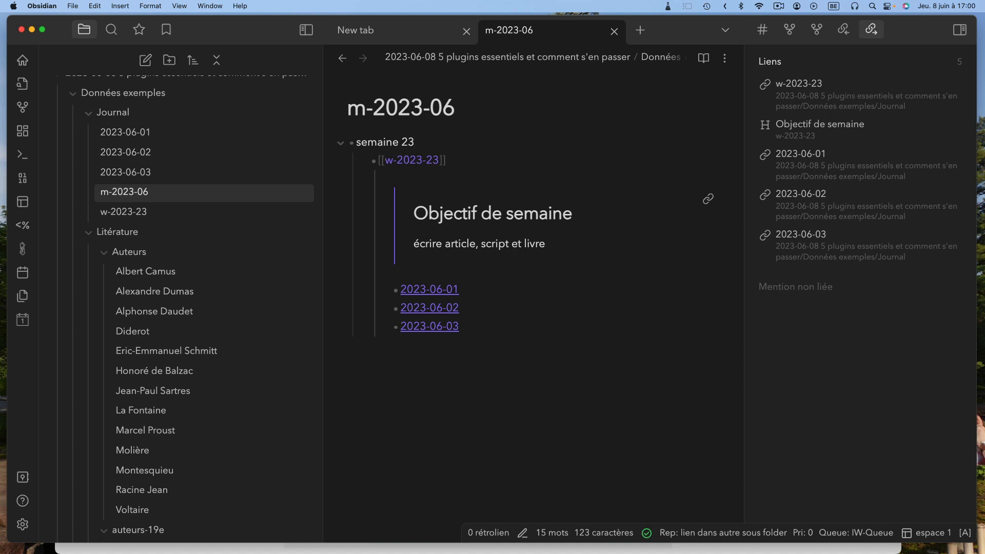
pyautogui.press('Down')
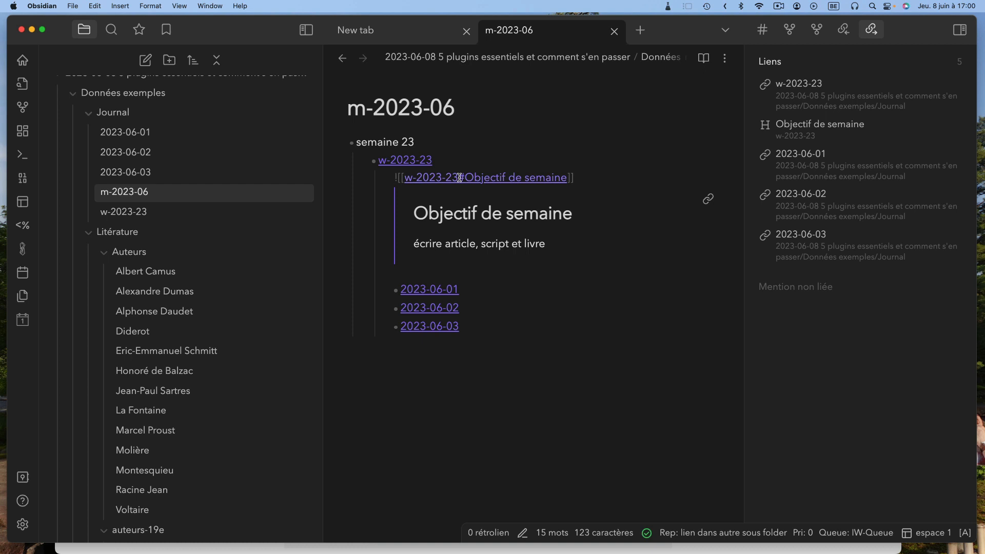
# Follow the w-2023-23 link in the monthly note and return to m-2023-06
pyautogui.click(469, 162)
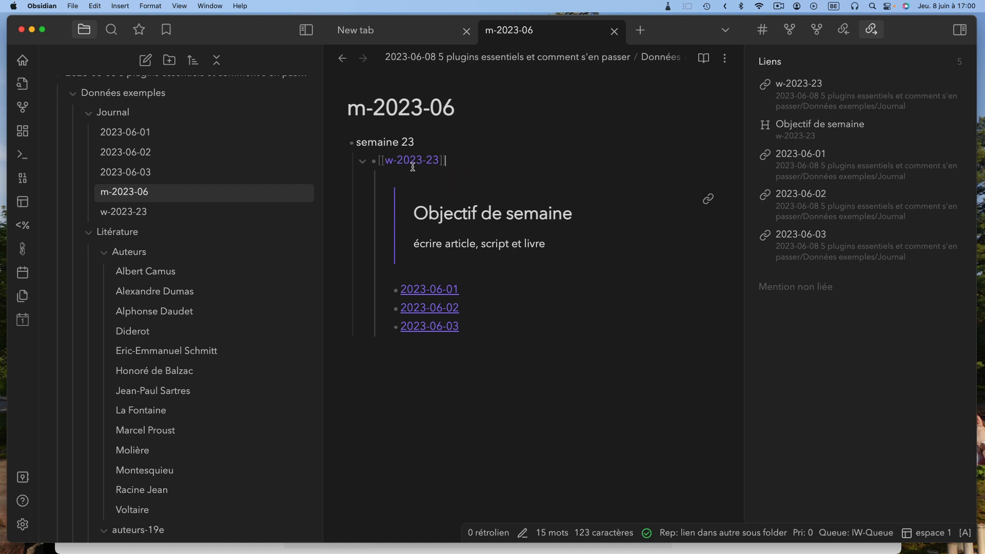
pyautogui.click(406, 160)
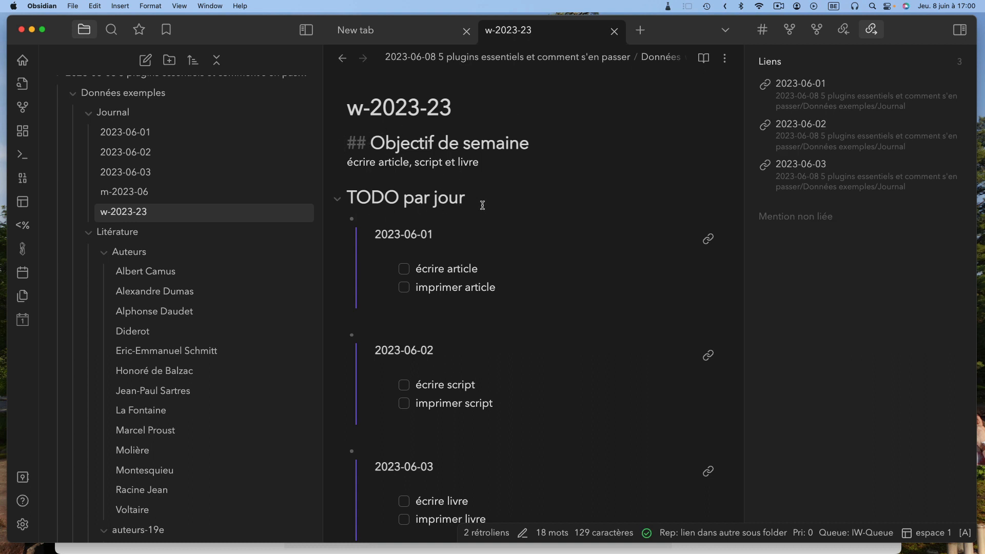
pyautogui.click(343, 58)
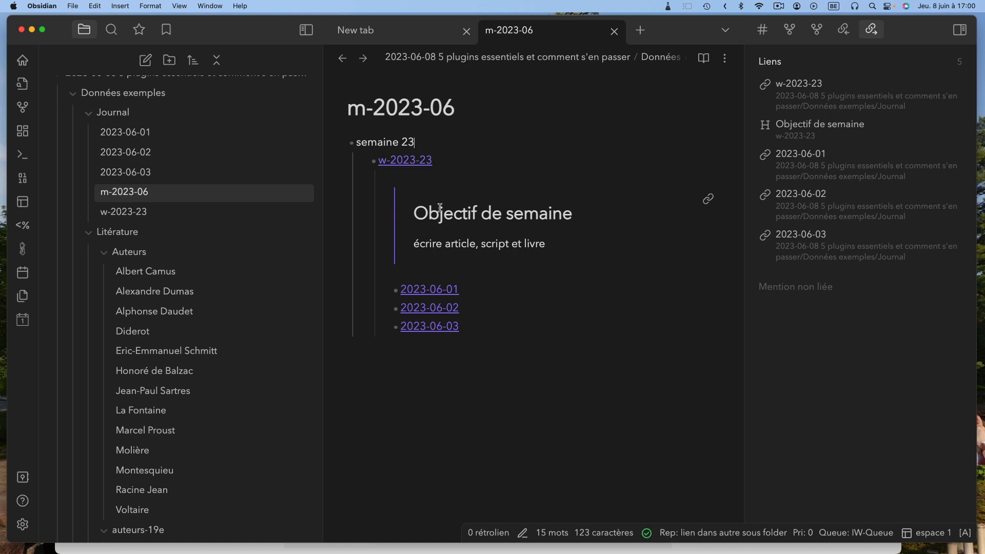
# Turn the Objectif de semaine embed in m-2023-06 into the plain link [[w-2023-23#Objectif de semaine]] and follow it
pyautogui.press('Down')
pyautogui.press('Down')
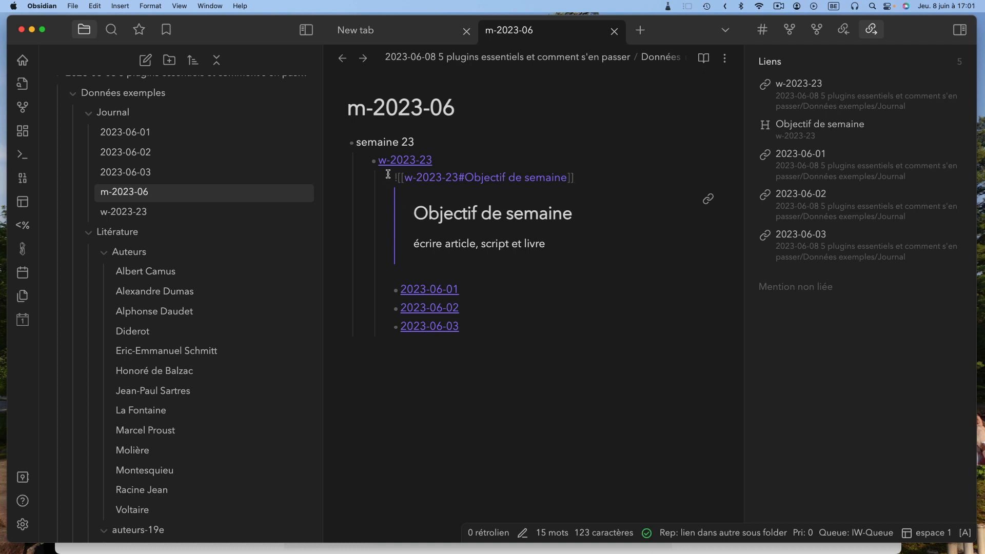
pyautogui.press('Delete')
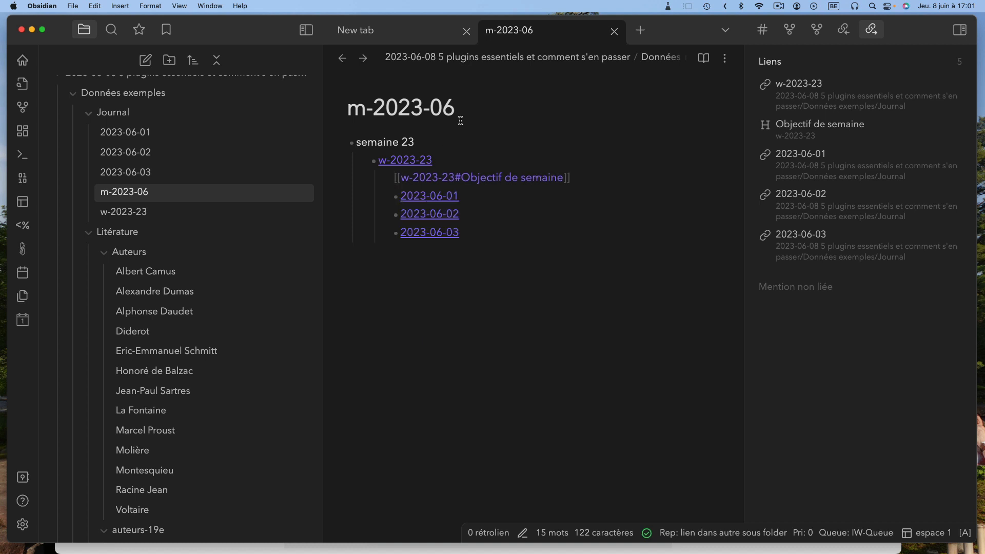
pyautogui.click(448, 178)
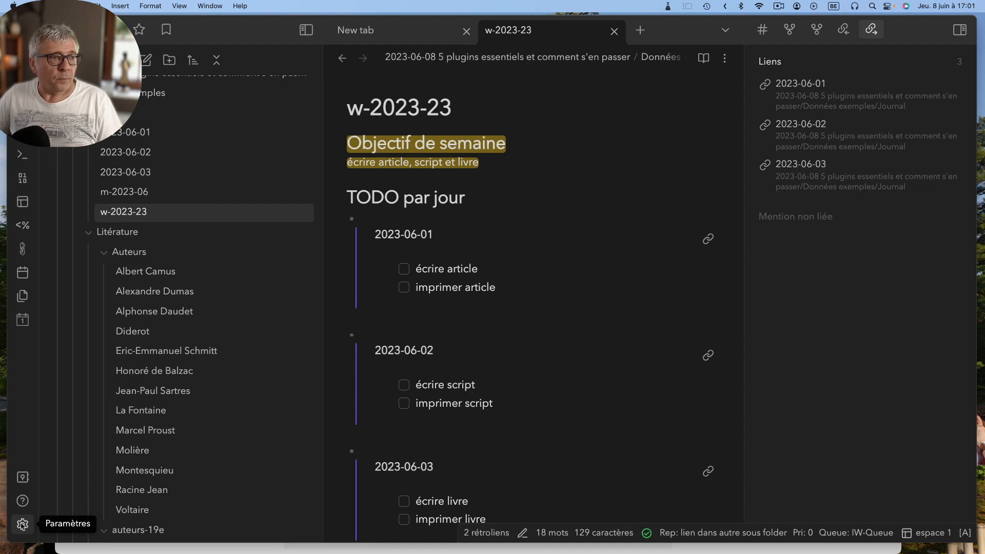
# Find Notes quotidiennes among the core plugins and open its options to examine the date format, folder and template settings
pyautogui.click(23, 524)
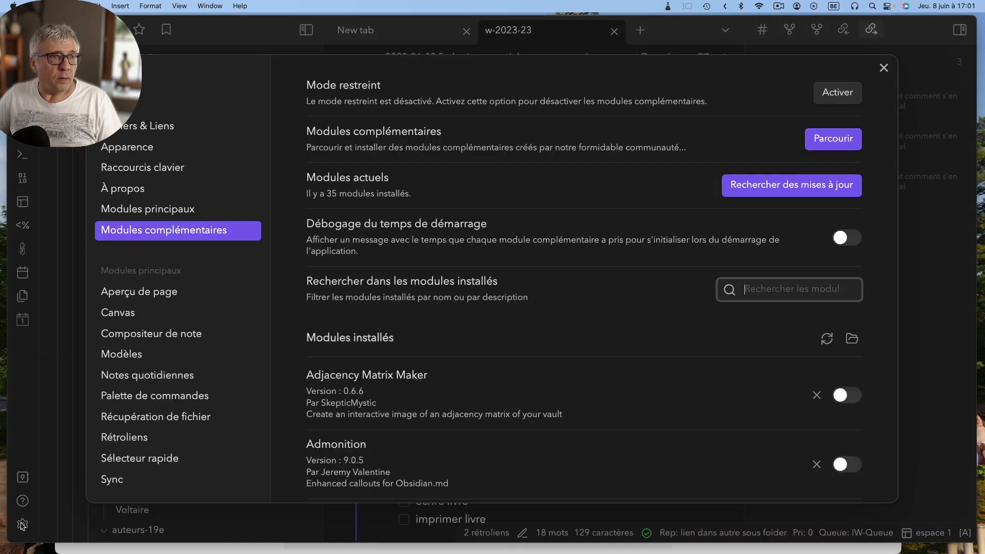
pyautogui.click(129, 210)
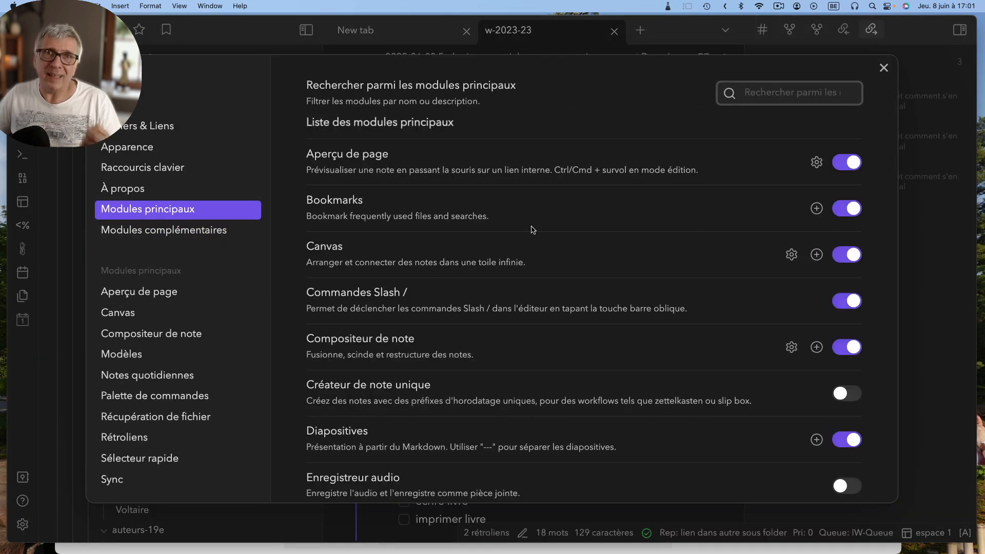
pyautogui.scroll(-10, 531, 230)
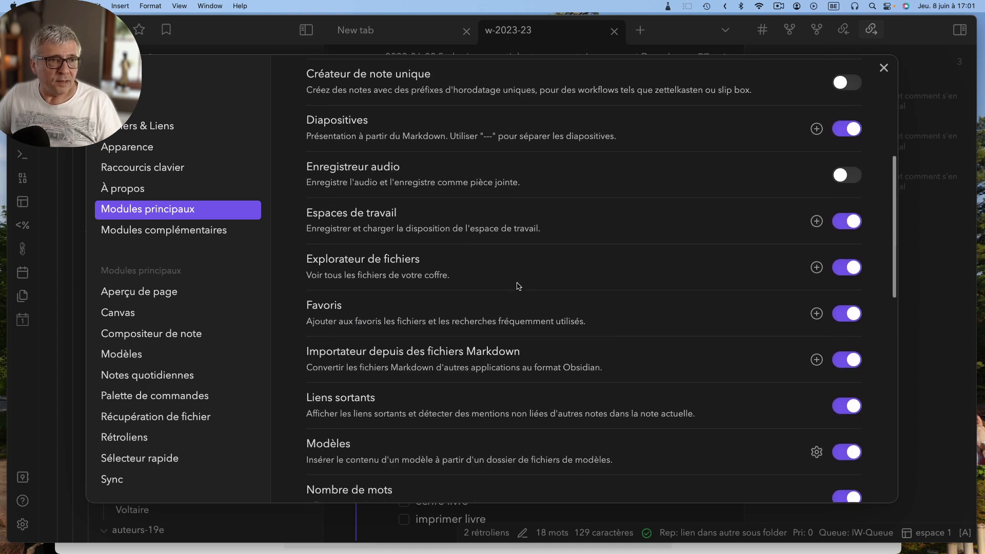
pyautogui.scroll(-5, 519, 286)
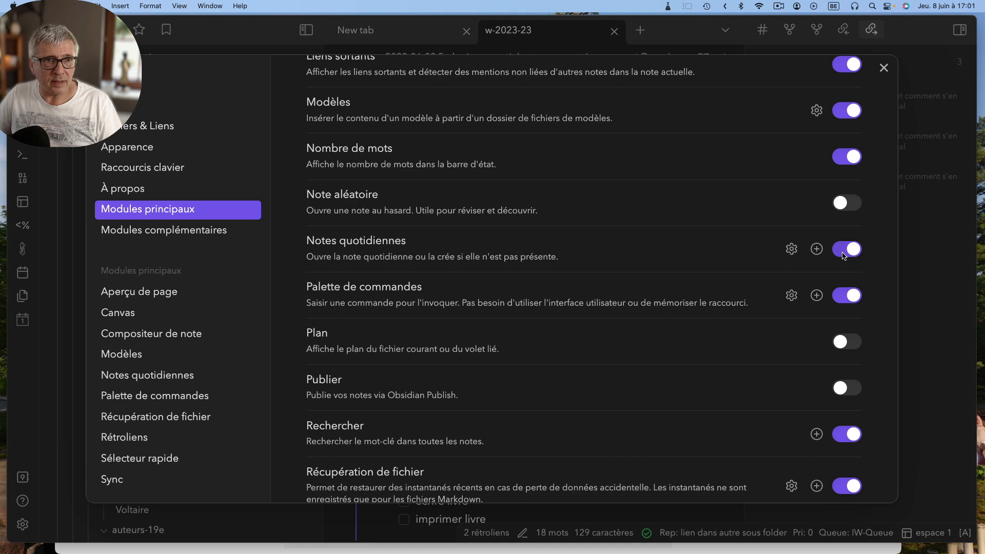
pyautogui.click(791, 250)
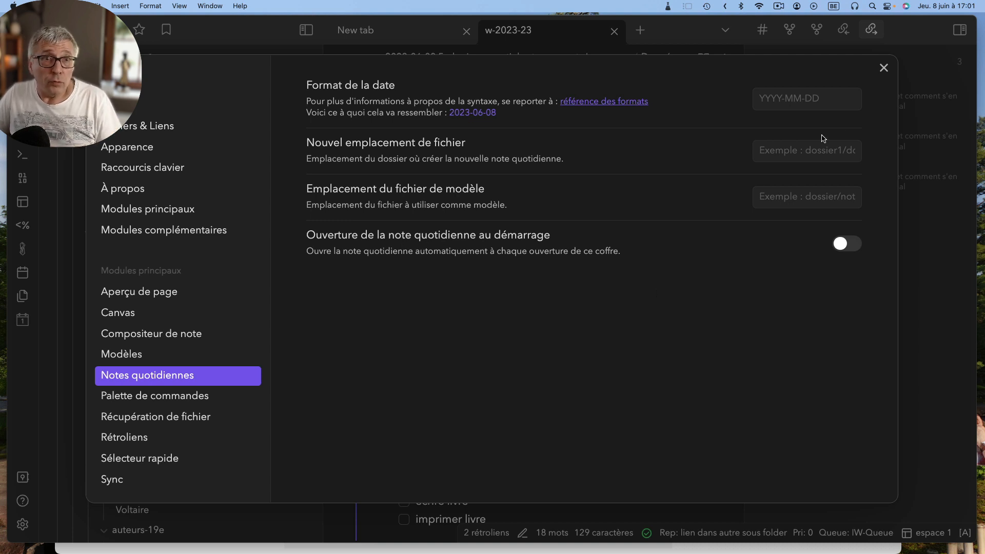
pyautogui.scroll(-1, 180, 349)
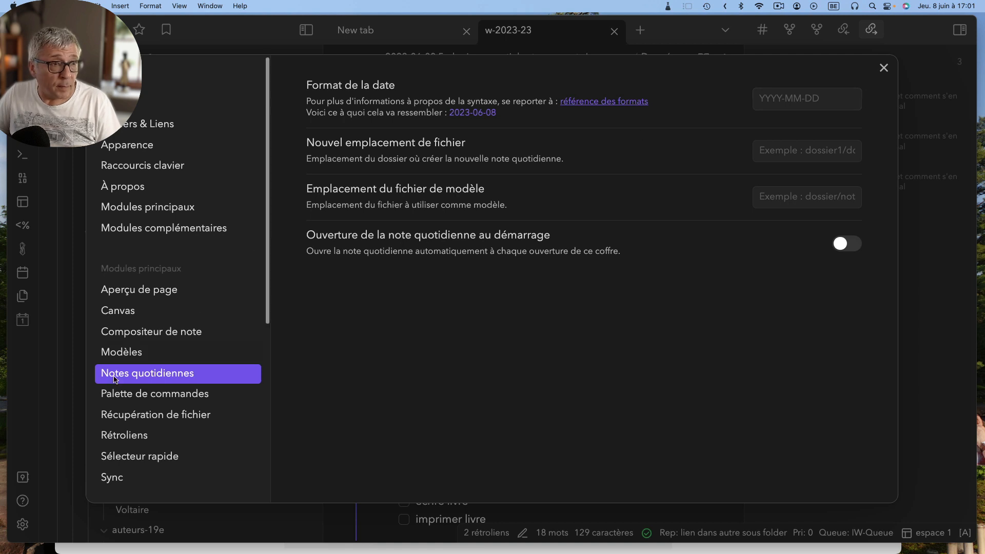
# Find Notes quotidiennes in the list of core plugins and disable it
pyautogui.click(130, 209)
pyautogui.scroll(-10, 413, 323)
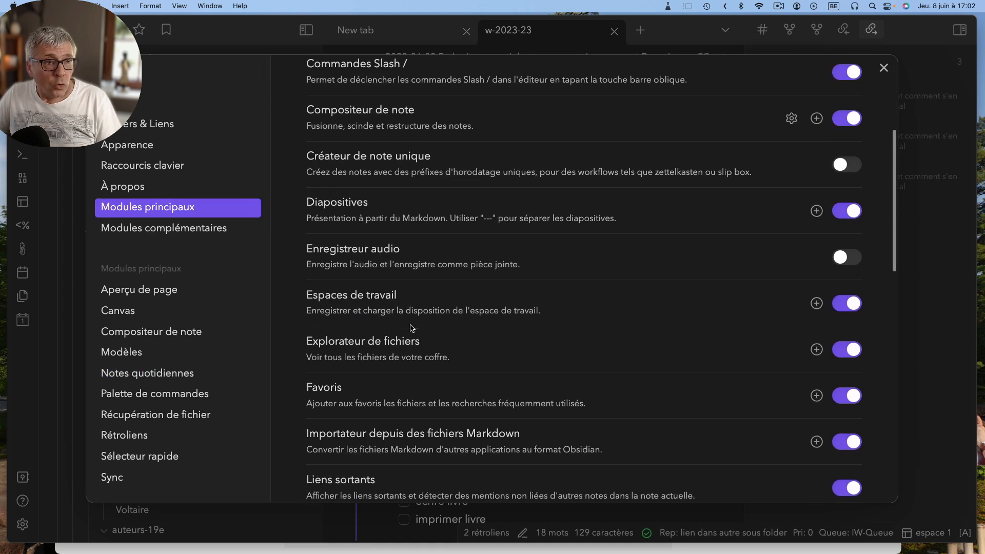
pyautogui.scroll(-3, 411, 329)
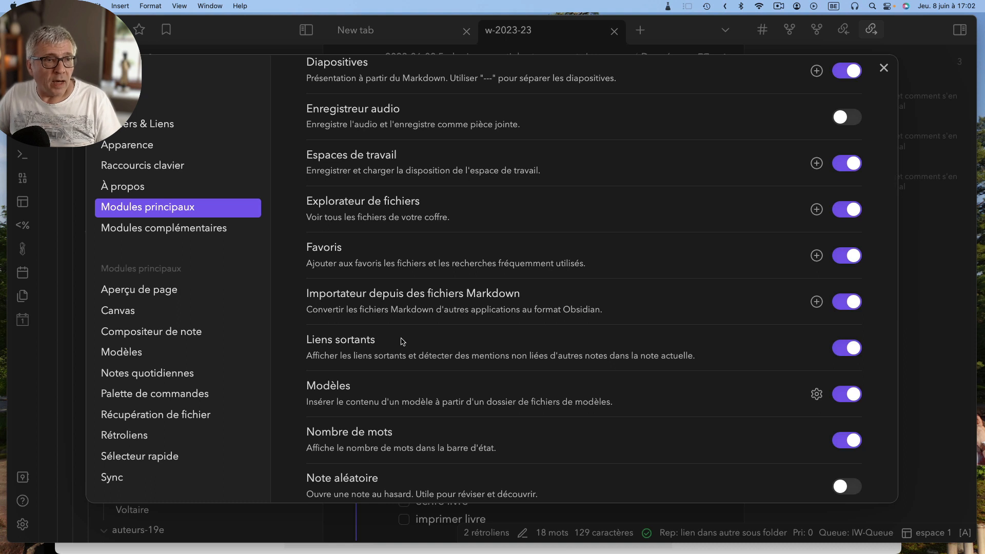
pyautogui.scroll(-4, 405, 337)
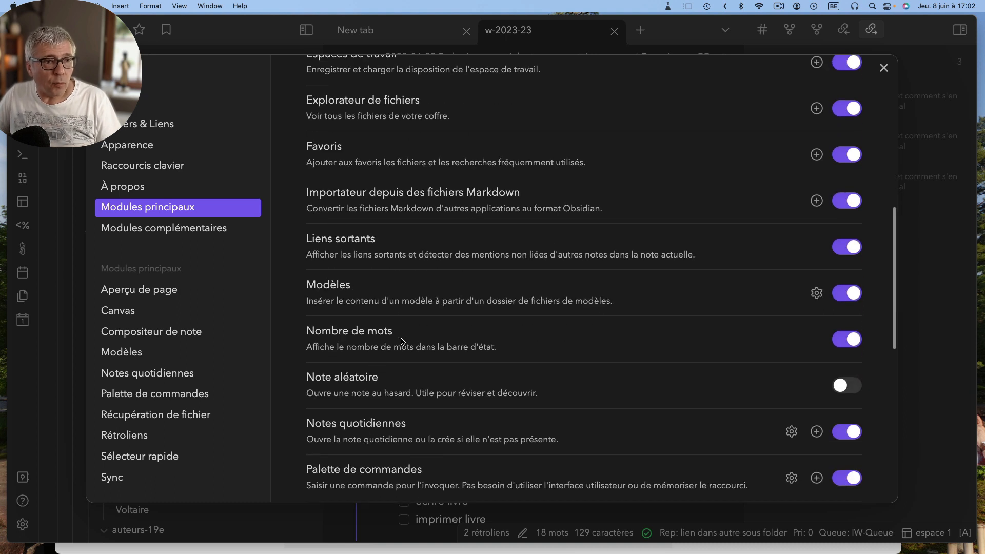
pyautogui.click(842, 432)
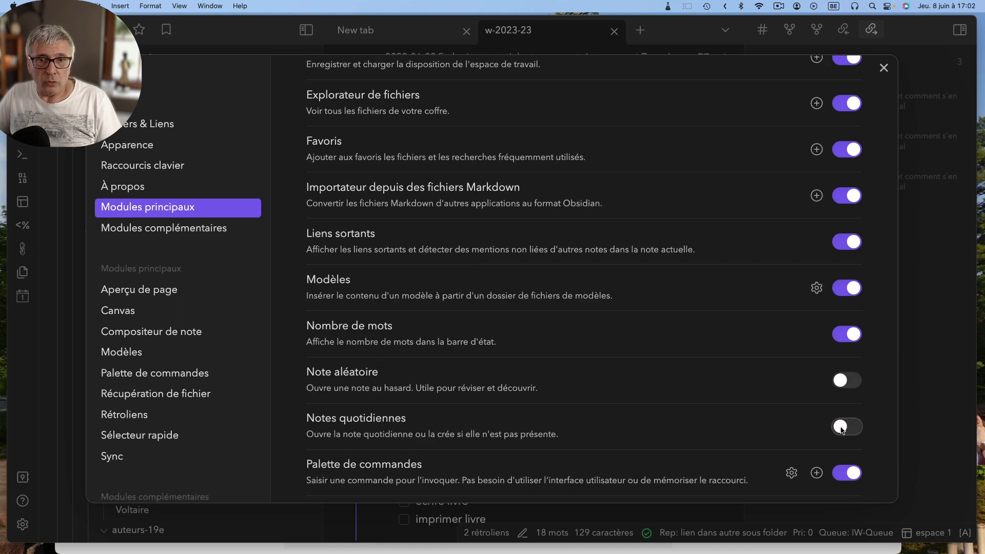
# Open the options of the Periodic Notes community plugin and examine the format, template and folder settings for each note period
pyautogui.click(162, 232)
pyautogui.scroll(-10, 439, 330)
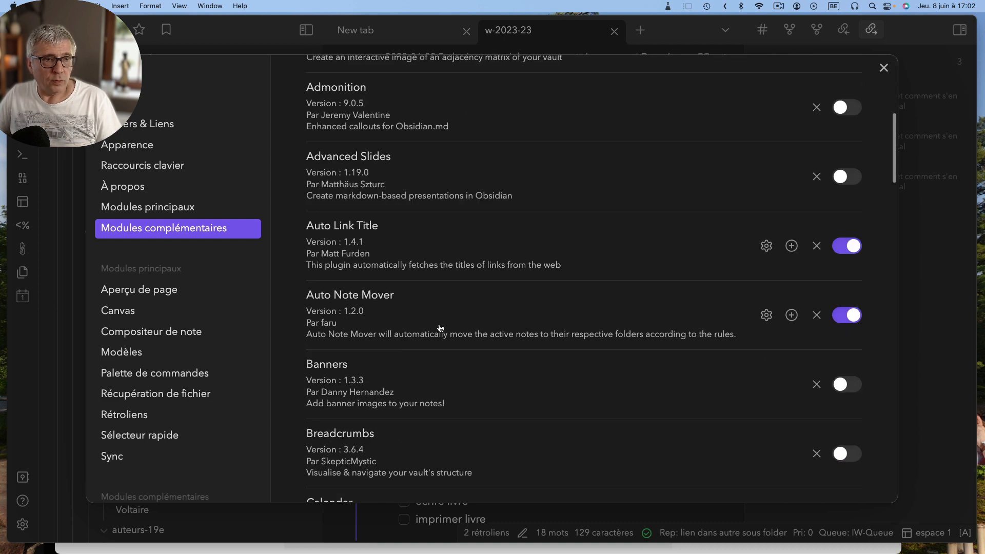
pyautogui.scroll(-15, 439, 330)
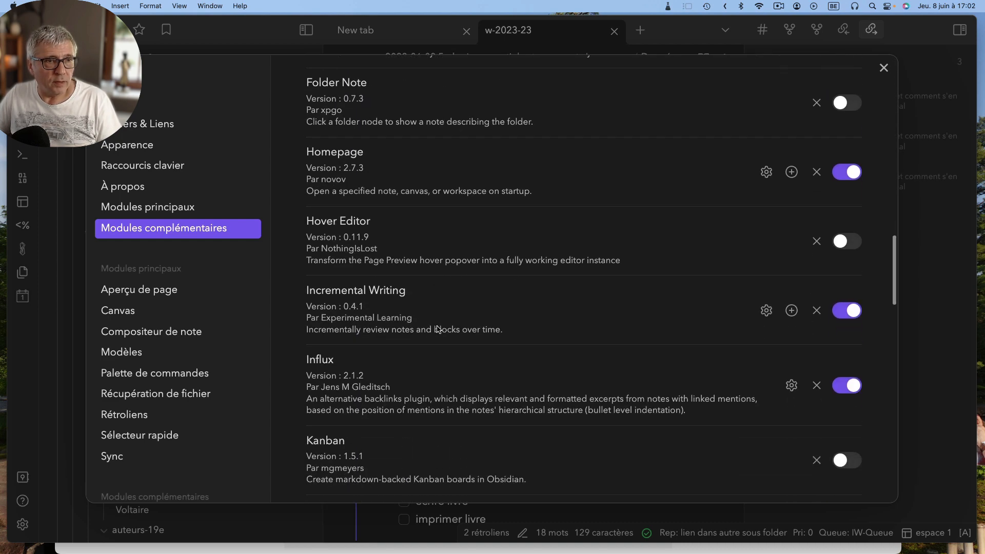
pyautogui.scroll(-10, 439, 330)
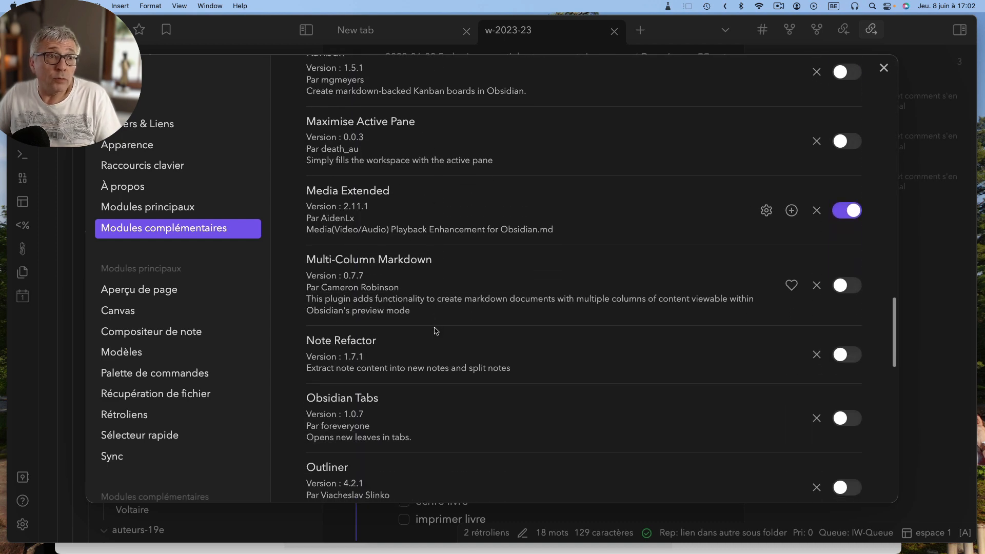
pyautogui.scroll(-1, 436, 331)
pyautogui.scroll(-4, 436, 331)
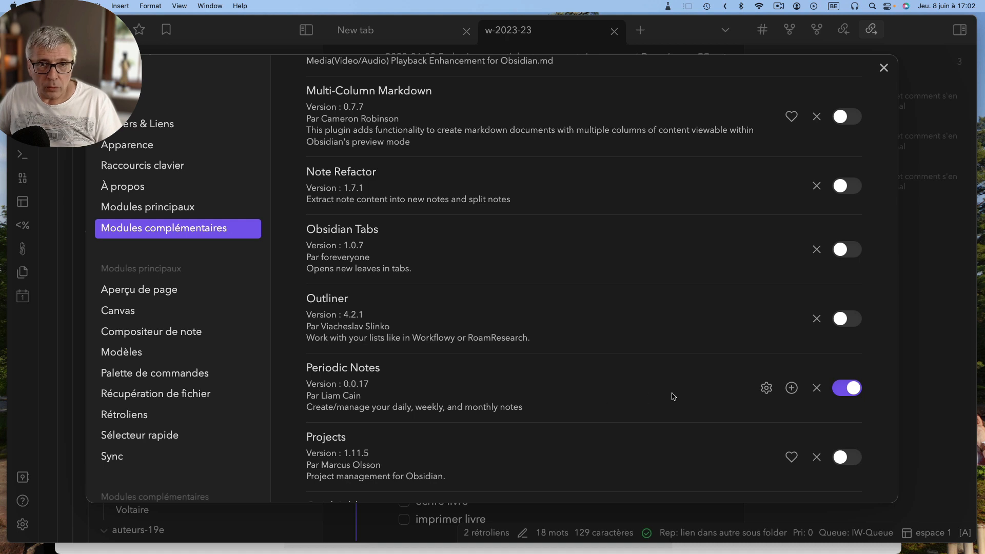
pyautogui.click(766, 389)
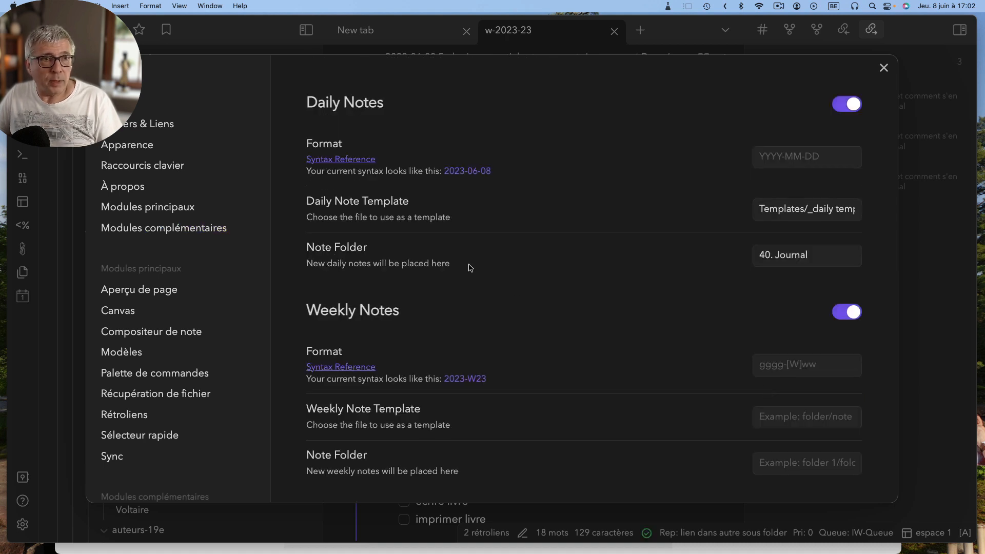
pyautogui.scroll(-1, 429, 254)
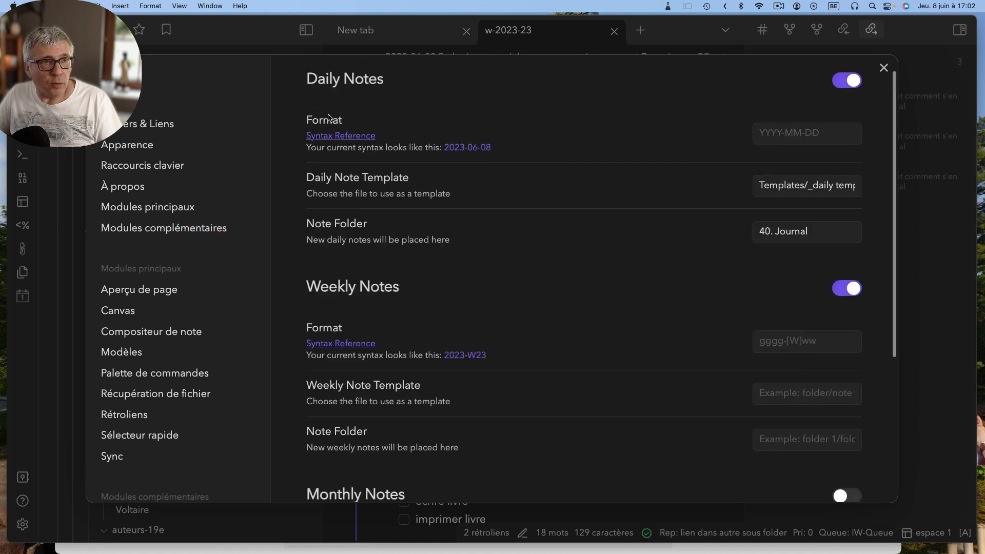
pyautogui.scroll(-5, 352, 314)
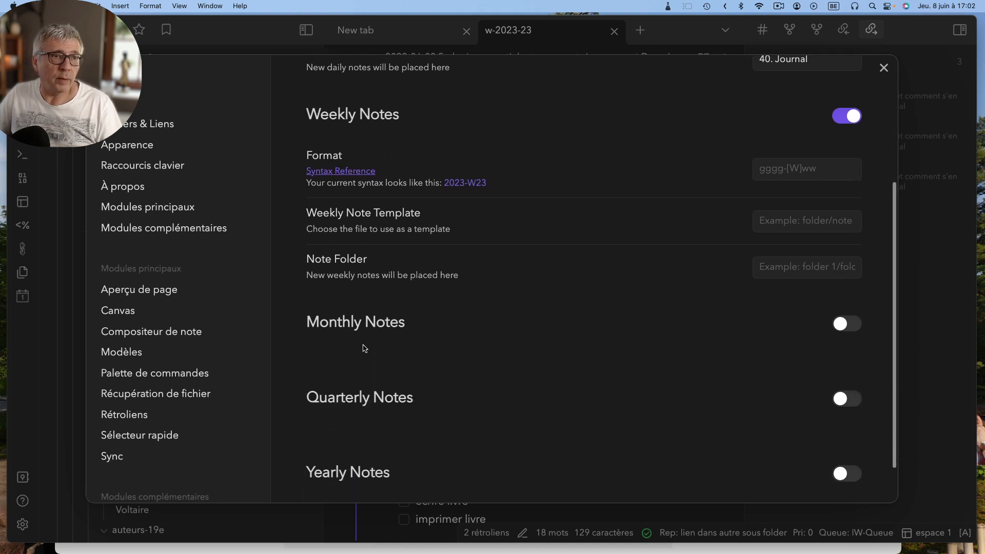
pyautogui.scroll(-2, 365, 348)
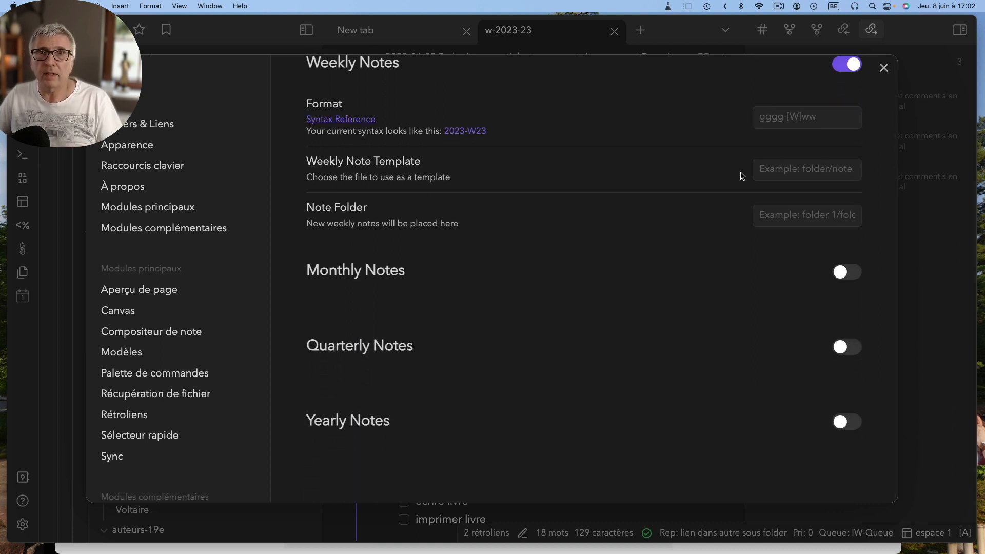
pyautogui.click(884, 69)
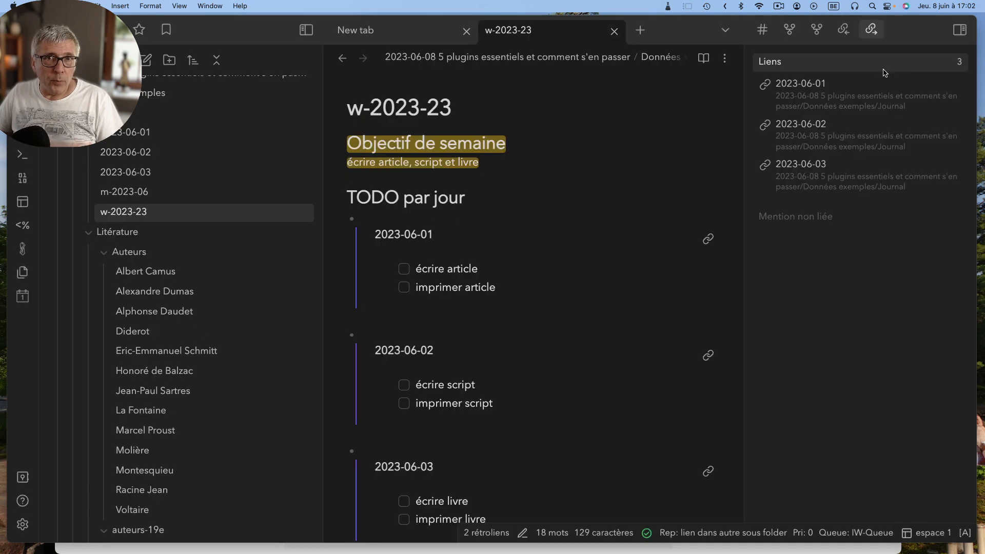
# Reopen the closed Plan du Tuto note and review its plugin n°5: templater section
pyautogui.scroll(-1, 554, 302)
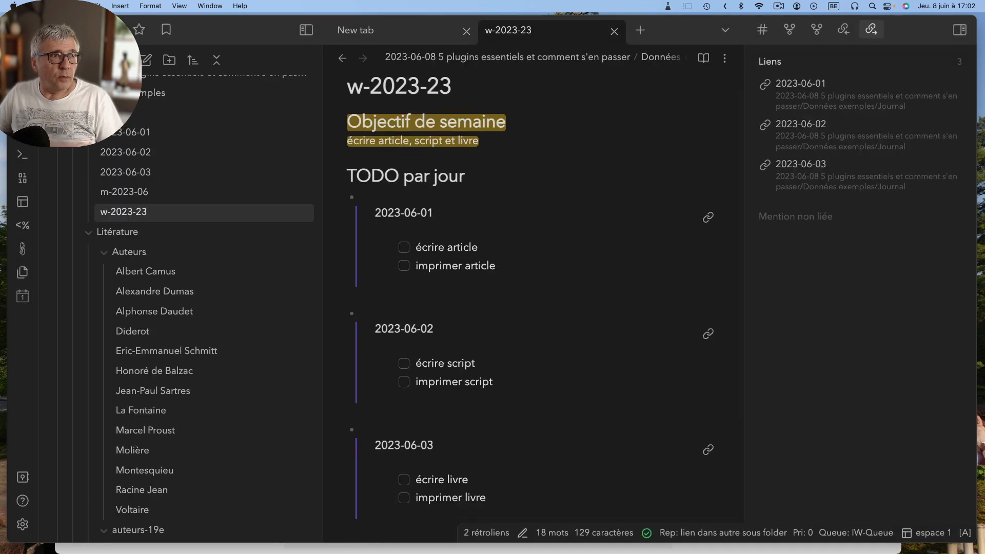
pyautogui.press('super+shift+t')
pyautogui.scroll(-5, 539, 239)
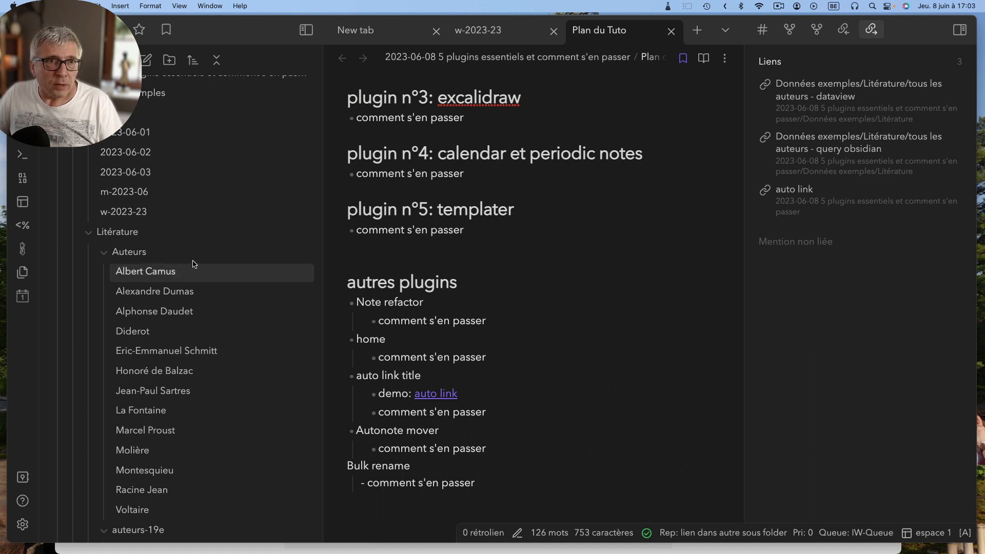
# Create a new note in its own tab and title it "template livre"
pyautogui.click(698, 34)
pyautogui.click(508, 281)
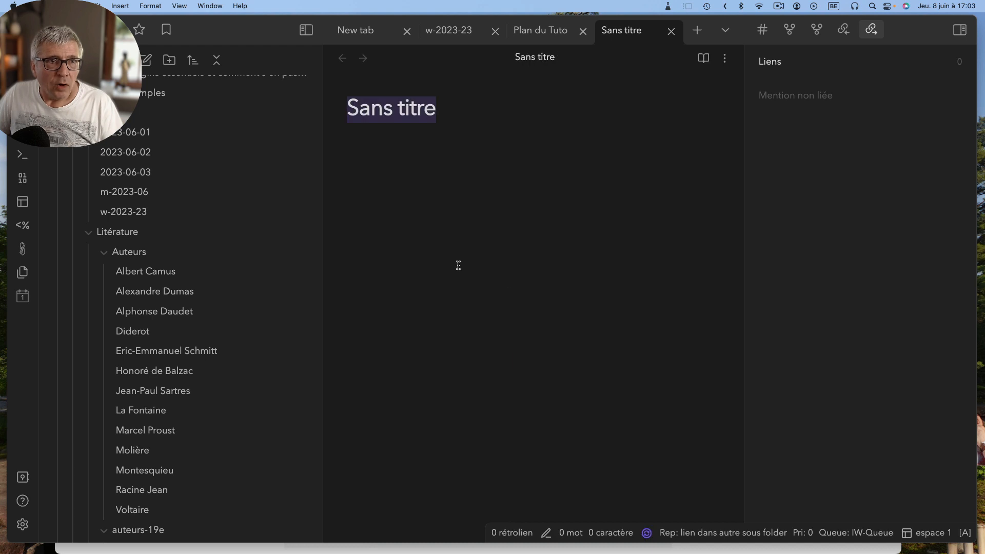
pyautogui.write('temp')
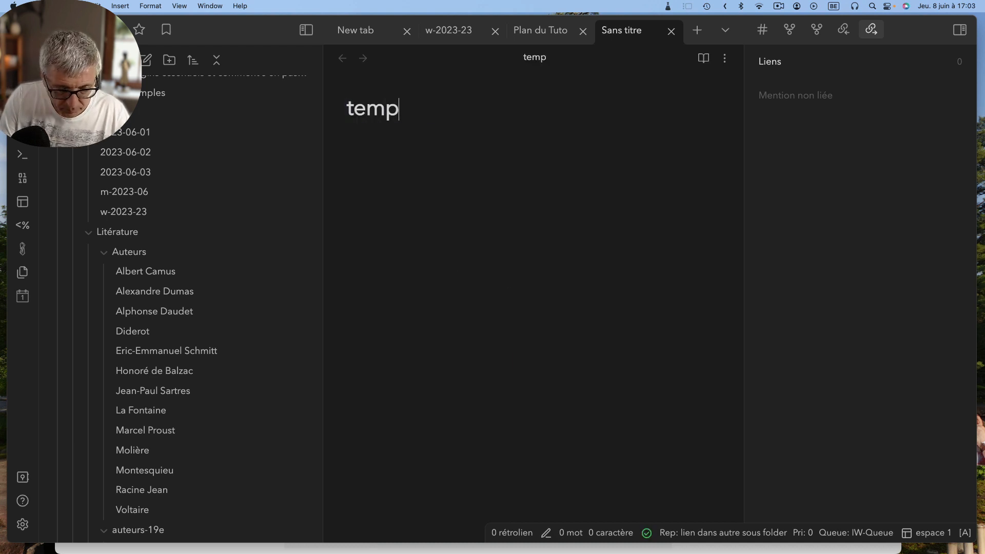
pyautogui.write('latez livre')
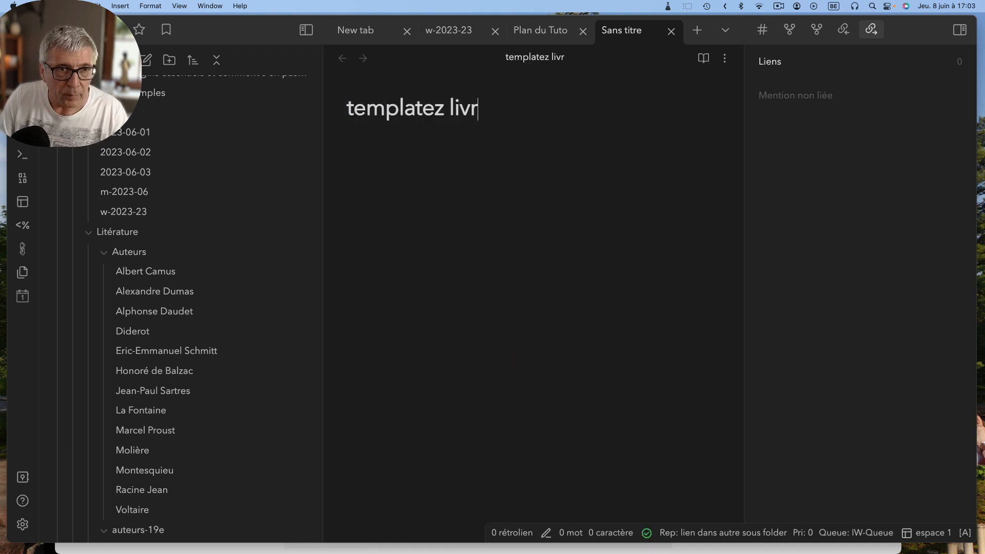
pyautogui.press('Left')
pyautogui.press('Left')
pyautogui.press('Left')
pyautogui.press('Left')
pyautogui.press('Left')
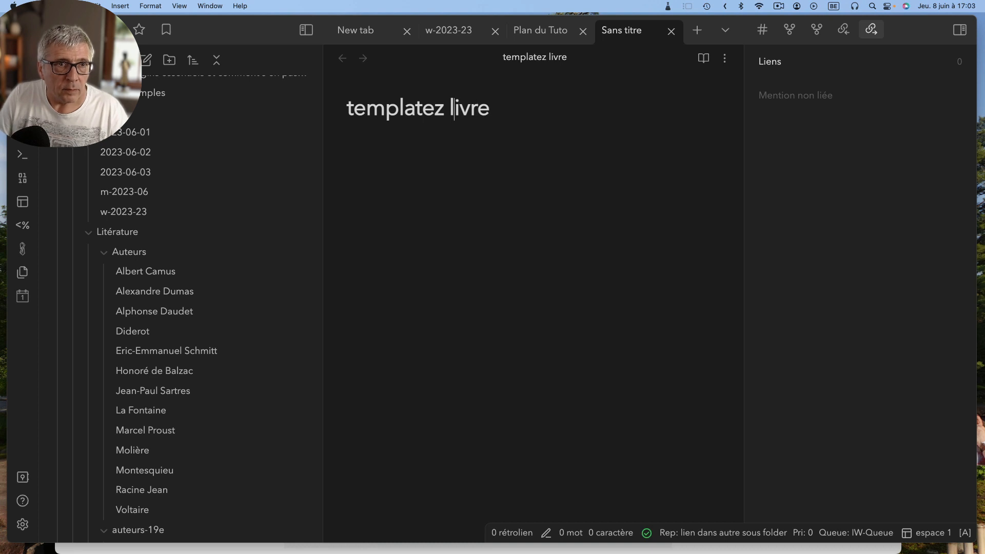
pyautogui.press('Left')
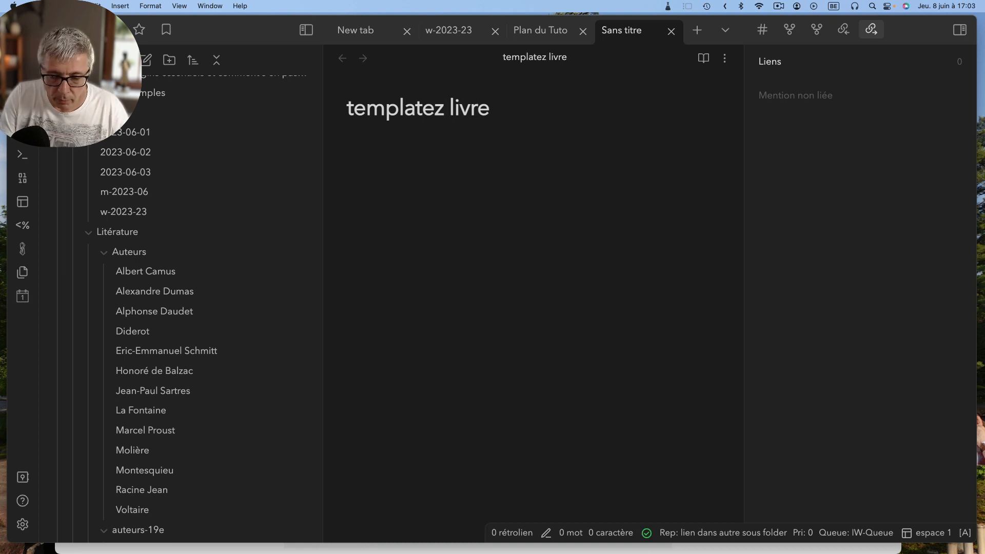
pyautogui.press('BackSpace')
pyautogui.press('BackSpace')
pyautogui.write('e')
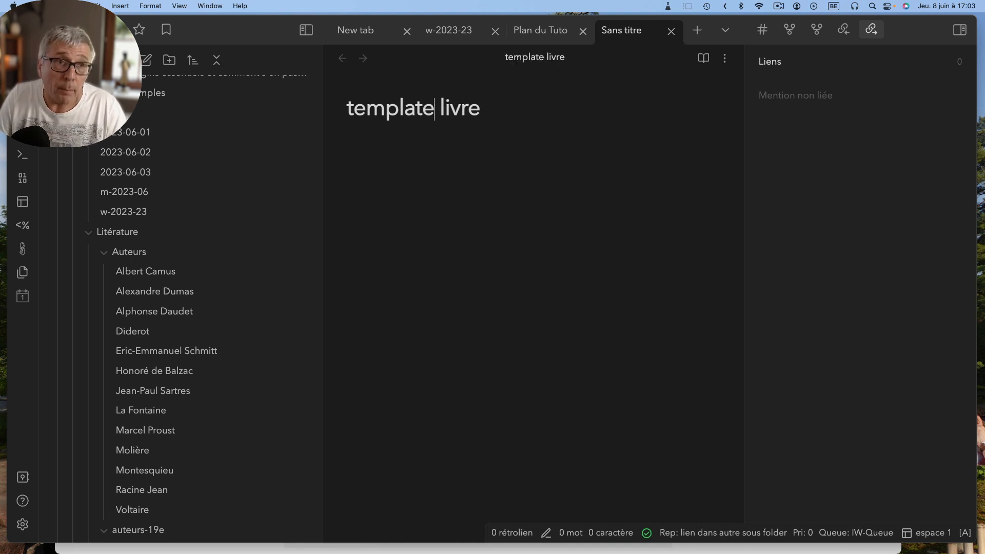
pyautogui.press('super+Right')
pyautogui.press('Return')
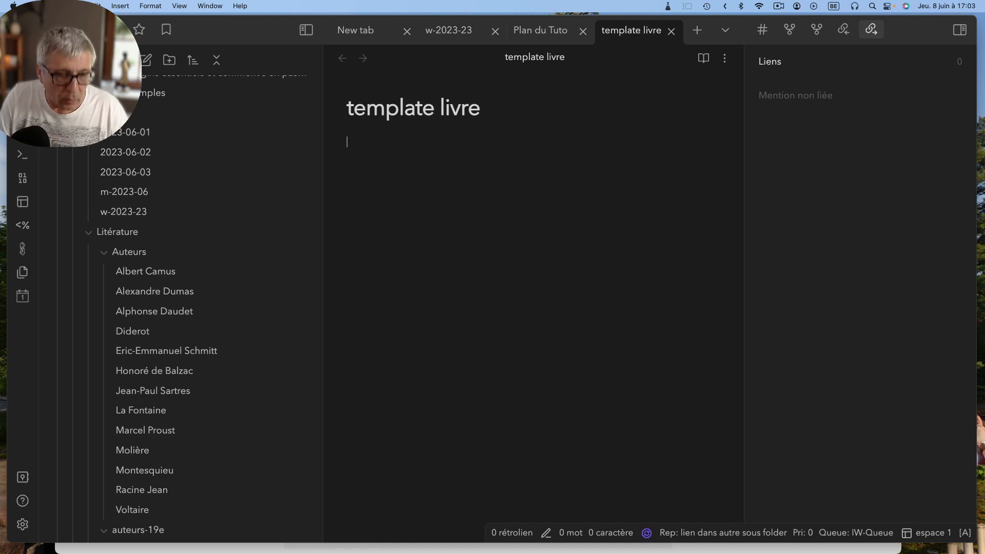
# Write the fields "auteur:", "date lecture:" and "note:" on separate lines of the template livre note
pyautogui.write('auteur:')
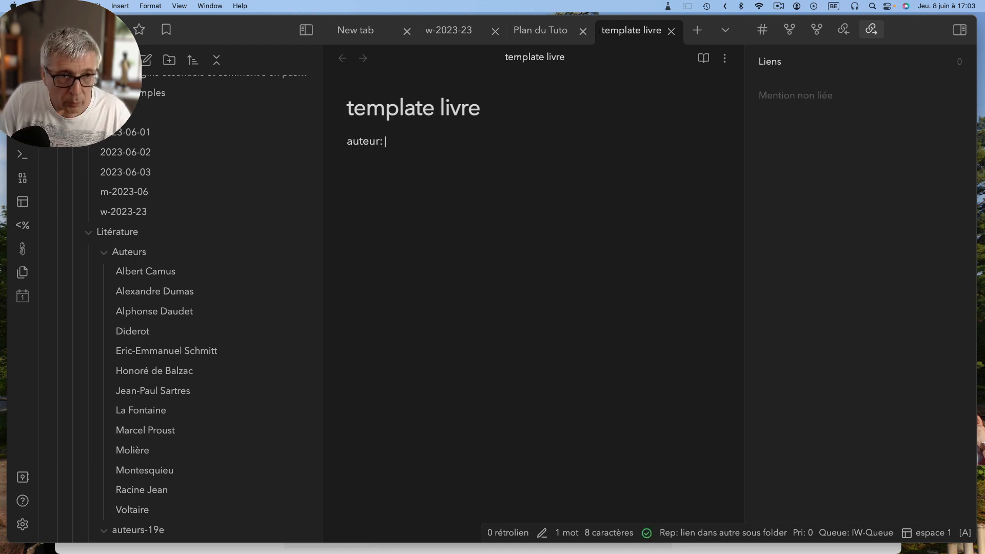
pyautogui.press('Return')
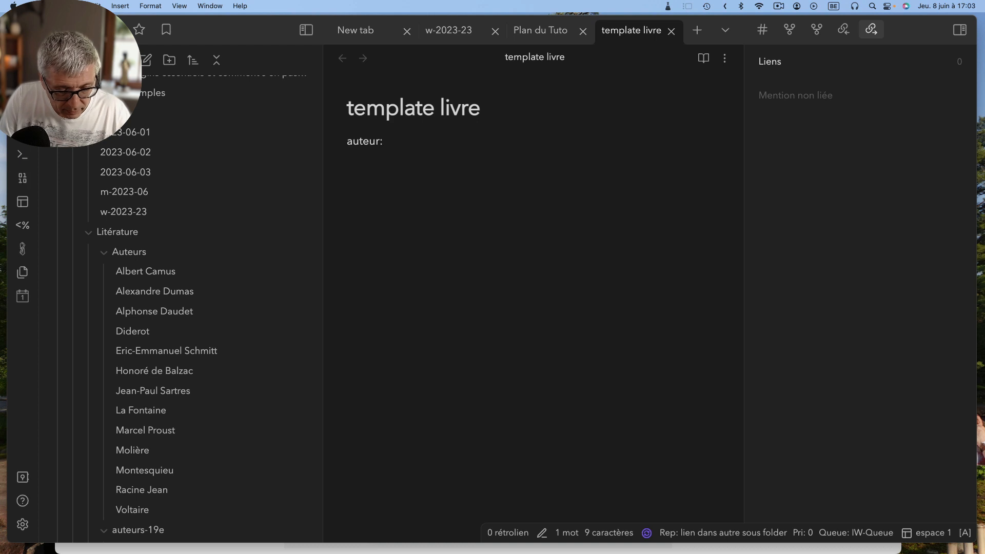
pyautogui.write('date')
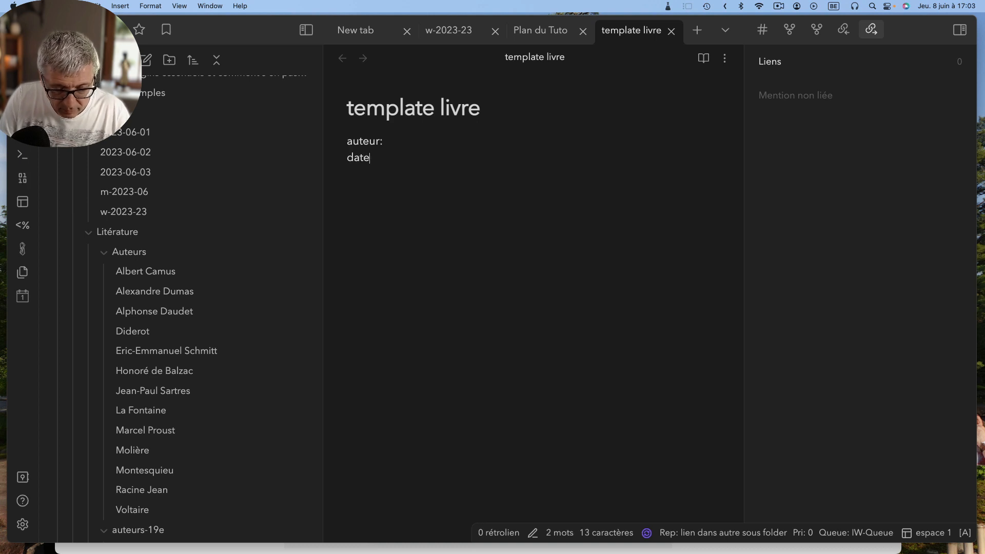
pyautogui.write(' lecture')
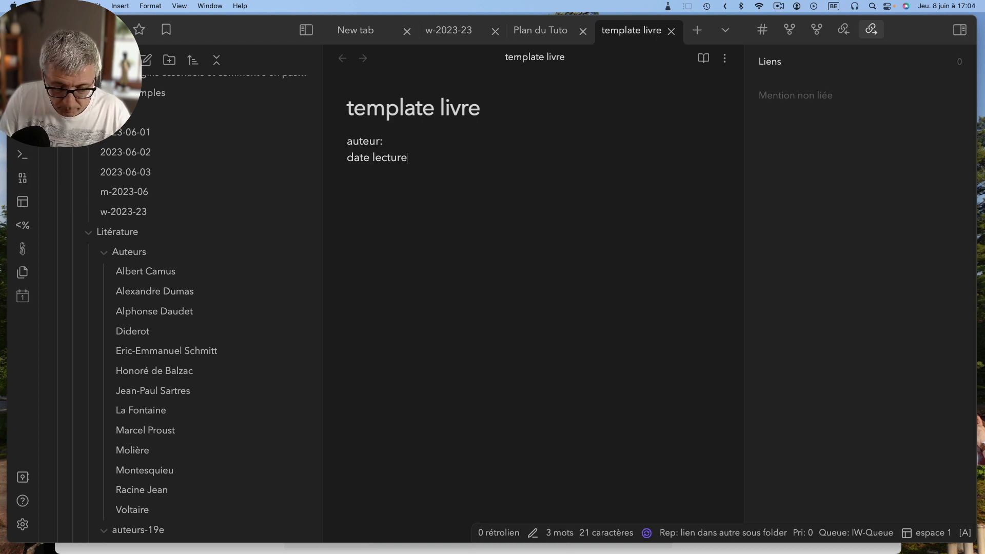
pyautogui.write(': note:')
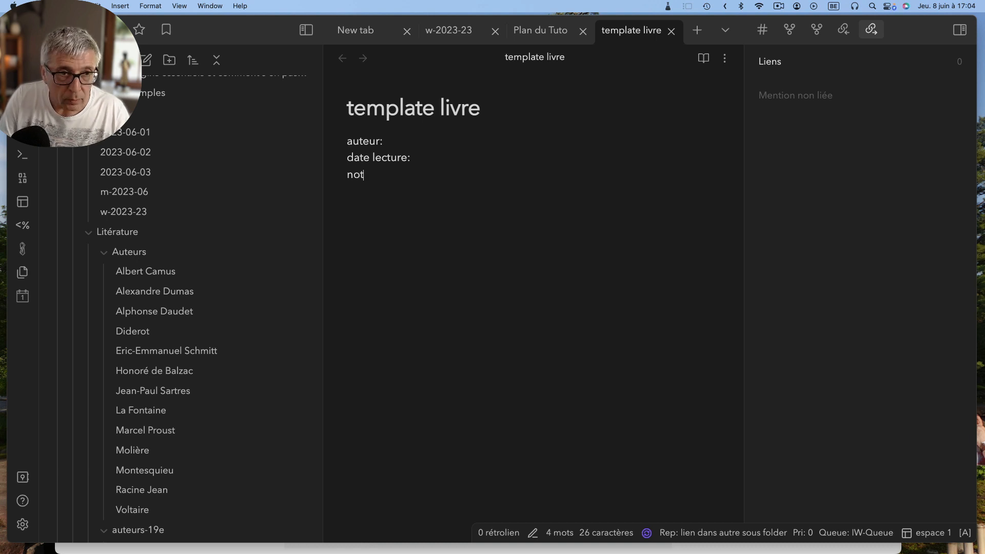
# Add the level-two headings "résumé" and "citations" below the fields and close the template livre note
pyautogui.press('Return')
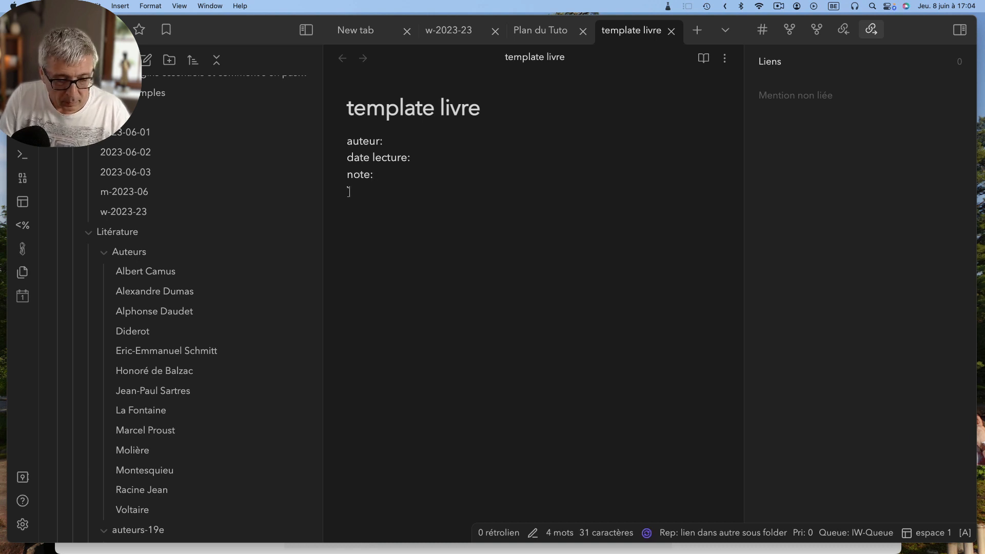
pyautogui.write('`résumé')
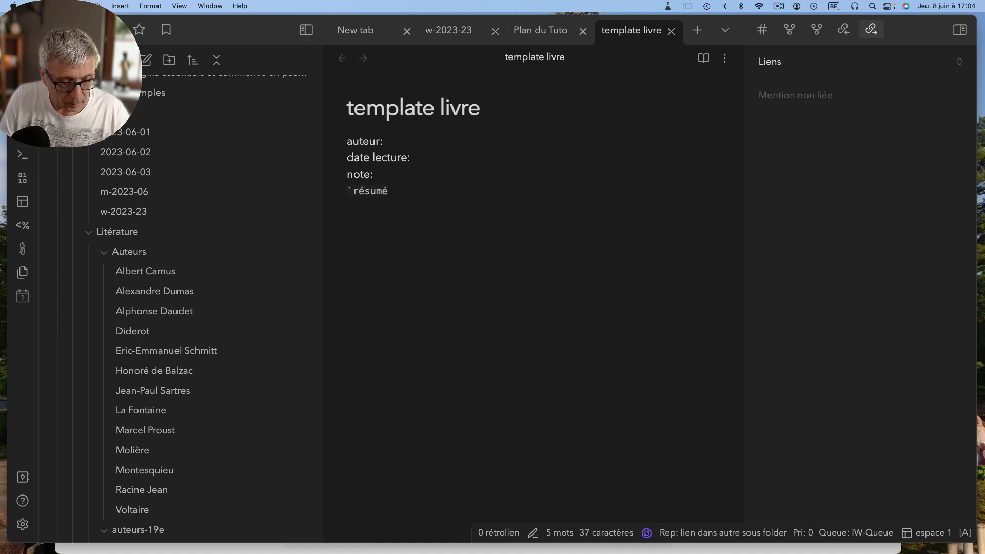
pyautogui.press('BackSpace')
pyautogui.write('##')
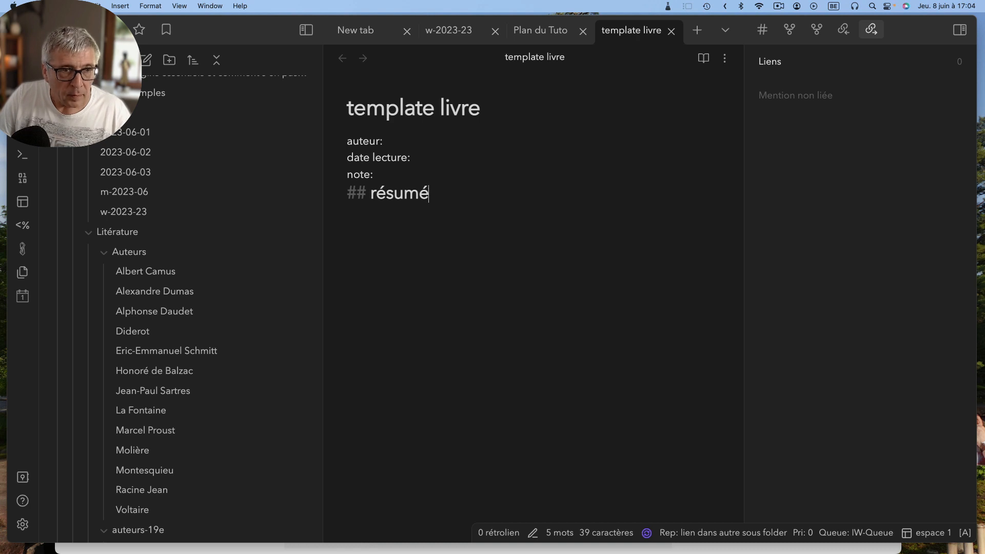
pyautogui.press('Return')
pyautogui.press('Return')
pyautogui.write('## ')
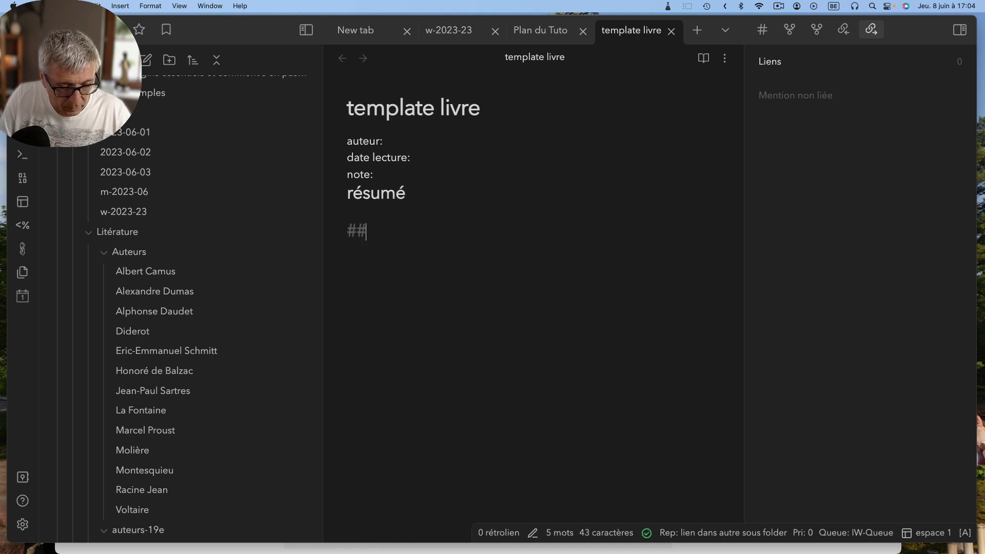
pyautogui.write('cit')
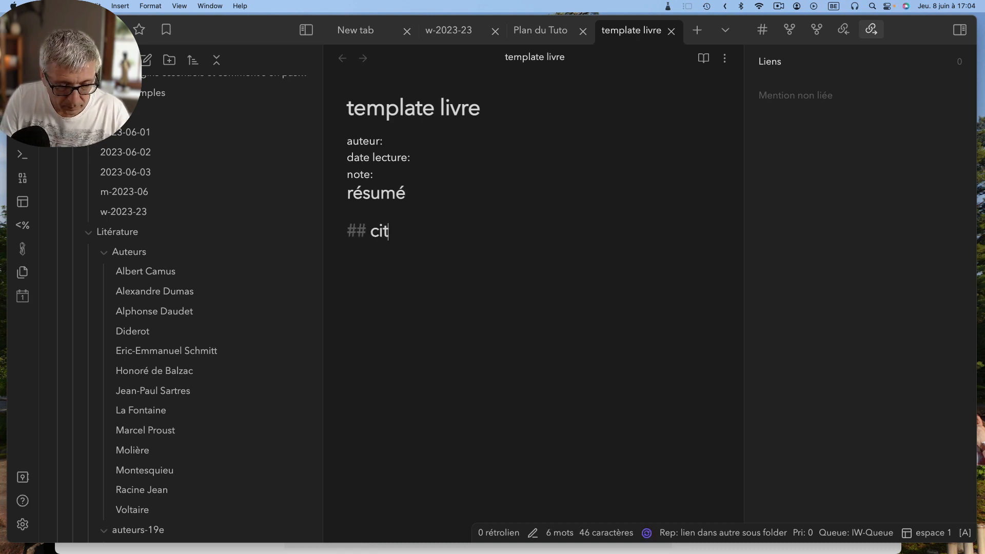
pyautogui.write('ations')
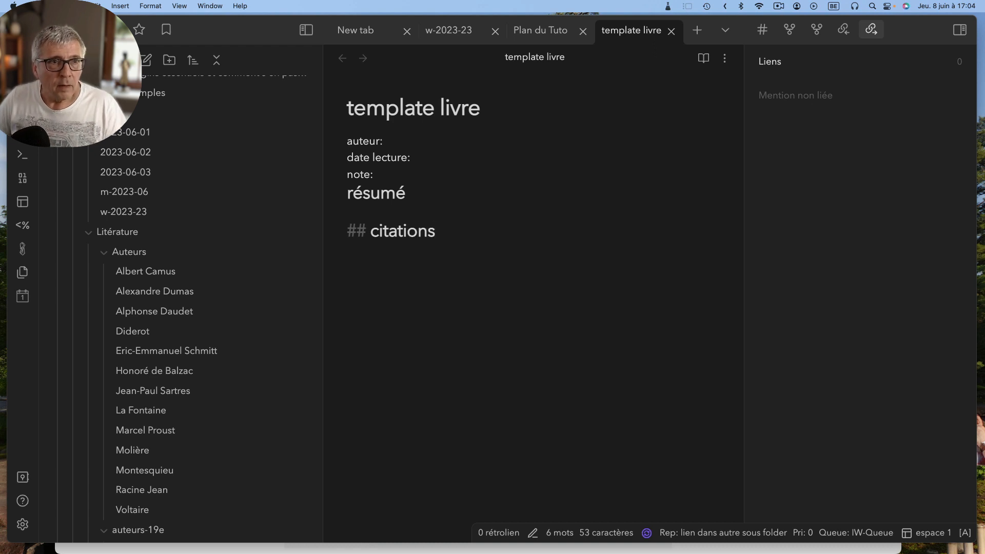
pyautogui.click(674, 34)
# Create a new untitled note in its own tab and move into its body
pyautogui.click(698, 31)
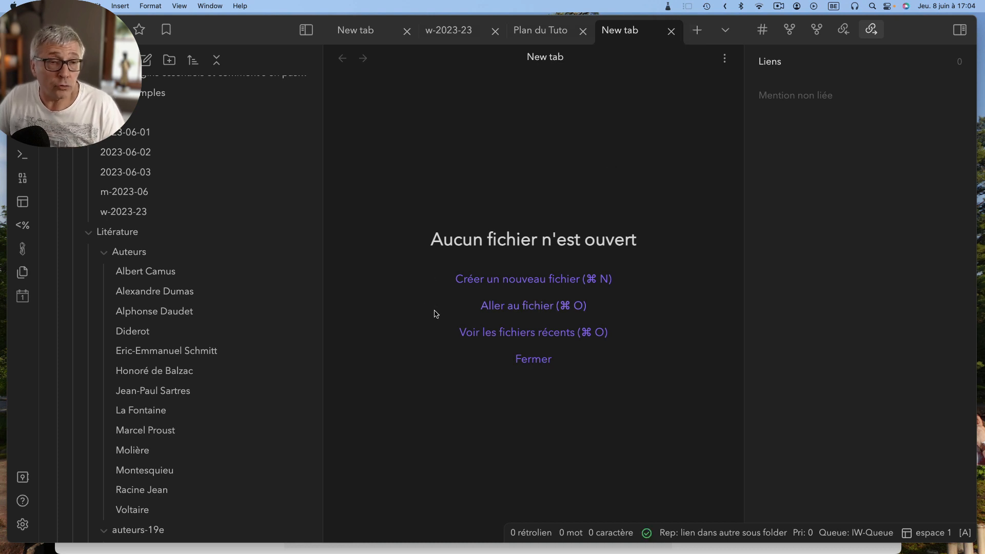
pyautogui.click(504, 278)
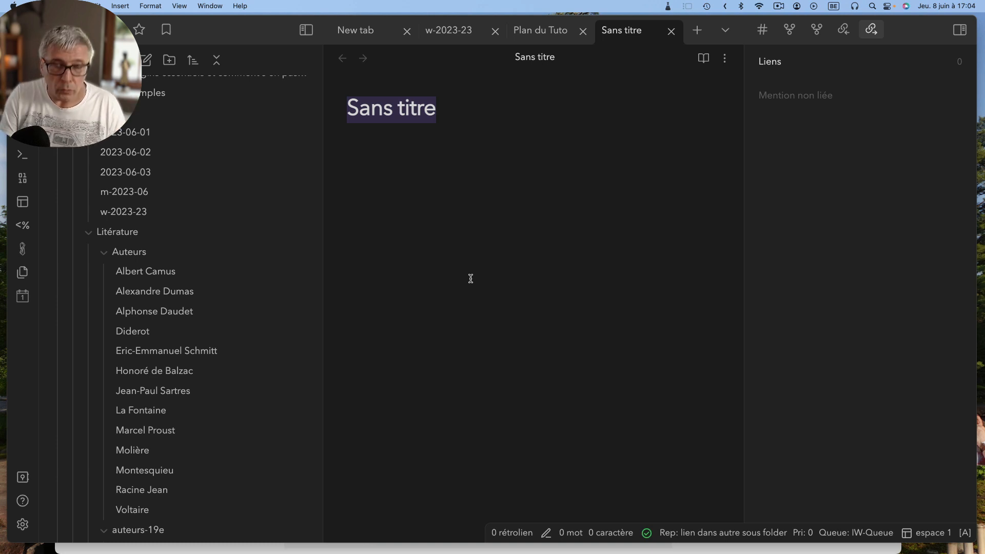
pyautogui.press('Return')
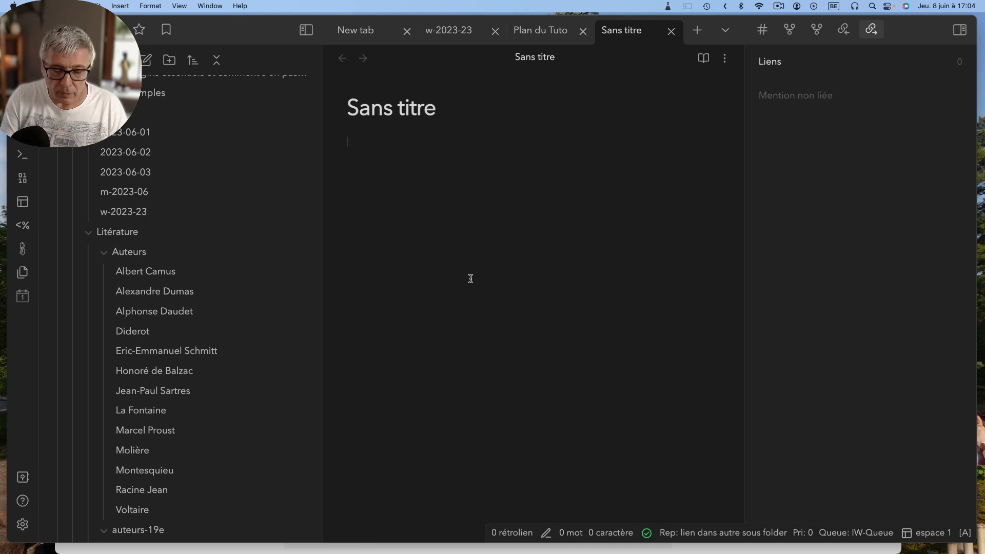
# Check which templates the "Modèles: Insérer le modèle" command offers for the untitled note, then dismiss the list
pyautogui.press('super+p')
pyautogui.write('mo')
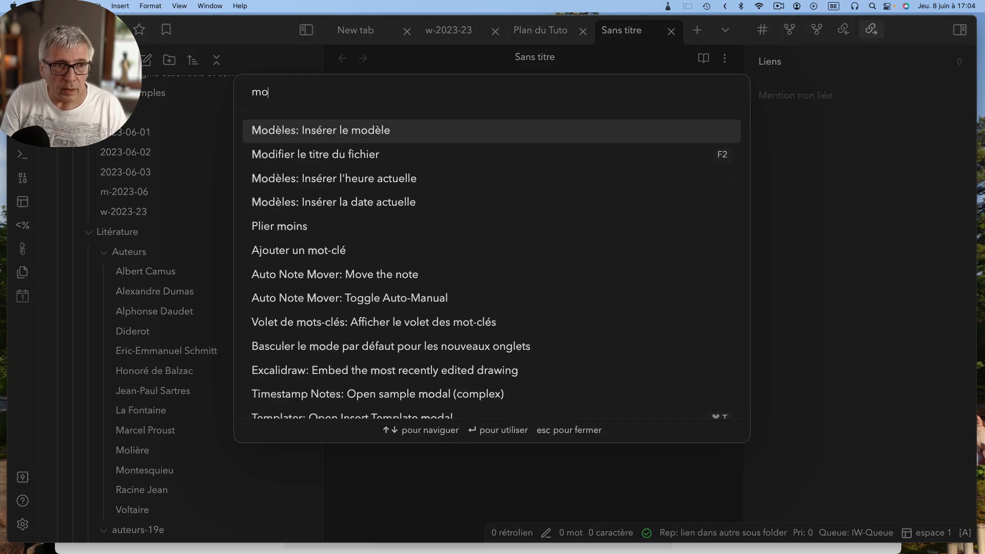
pyautogui.click(345, 132)
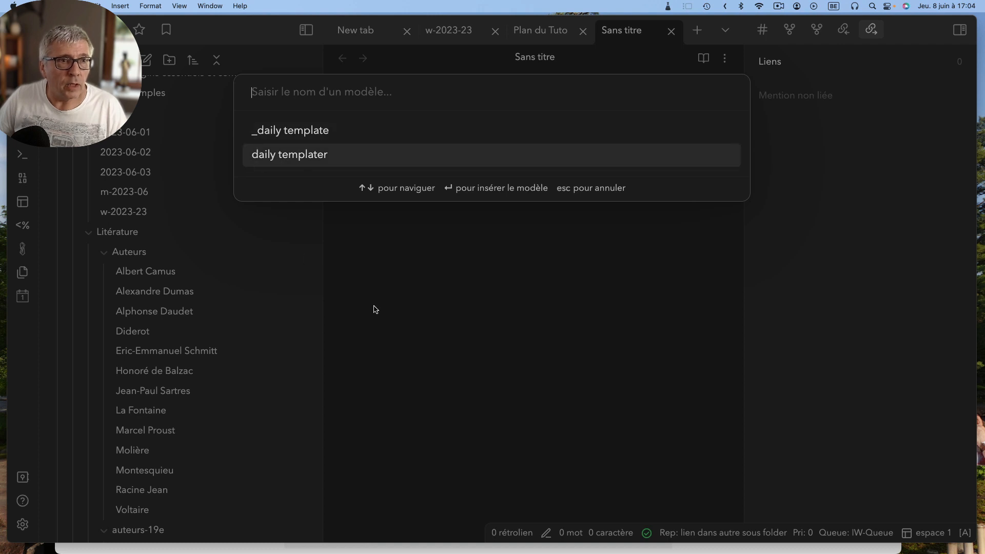
pyautogui.click(403, 303)
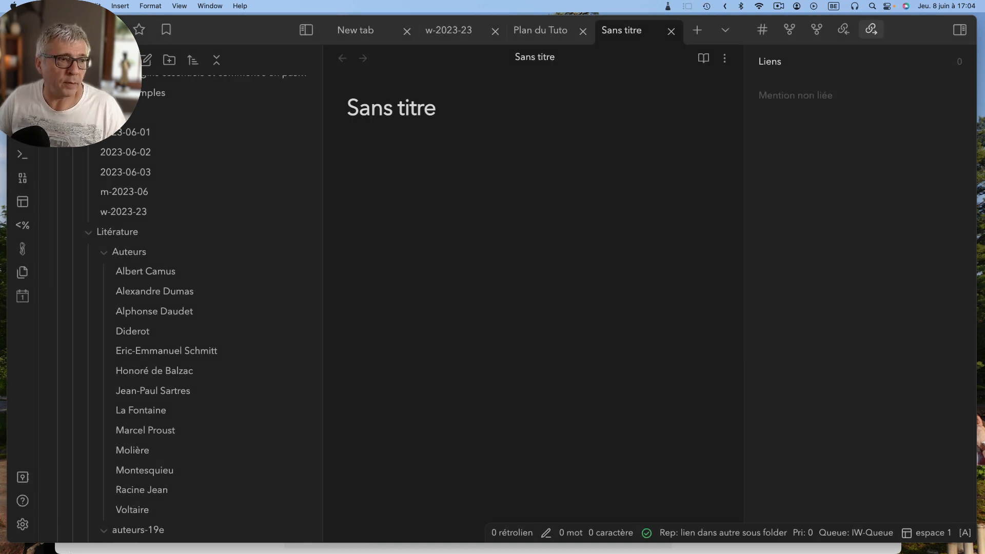
# Check the template folder location in the settings of the core module Modèles
pyautogui.click(23, 524)
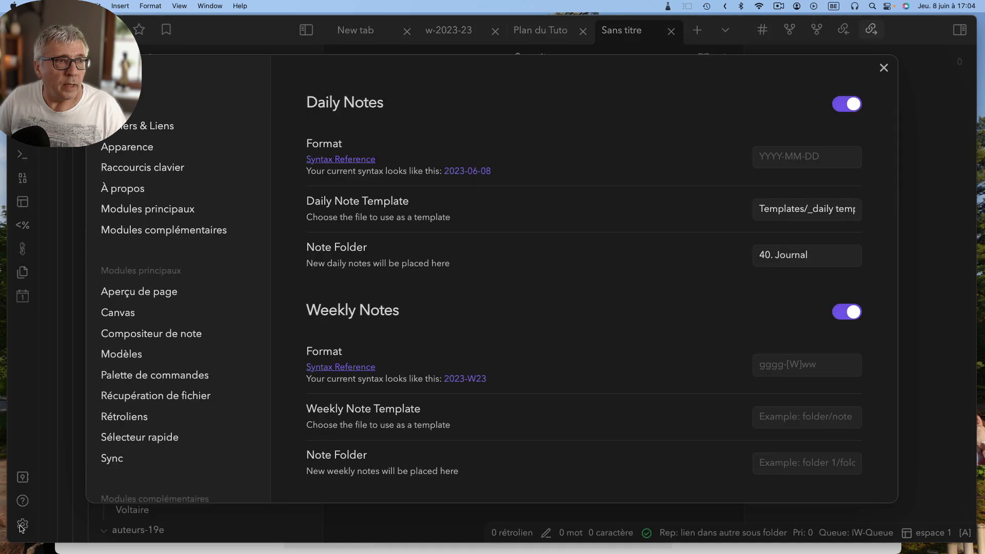
pyautogui.click(149, 208)
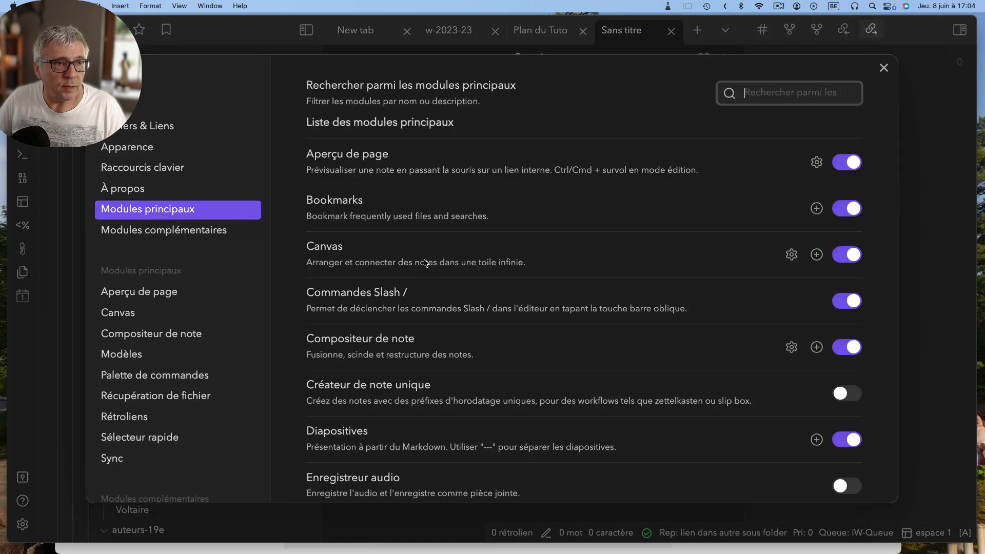
pyautogui.scroll(-5, 428, 266)
pyautogui.scroll(-3, 428, 267)
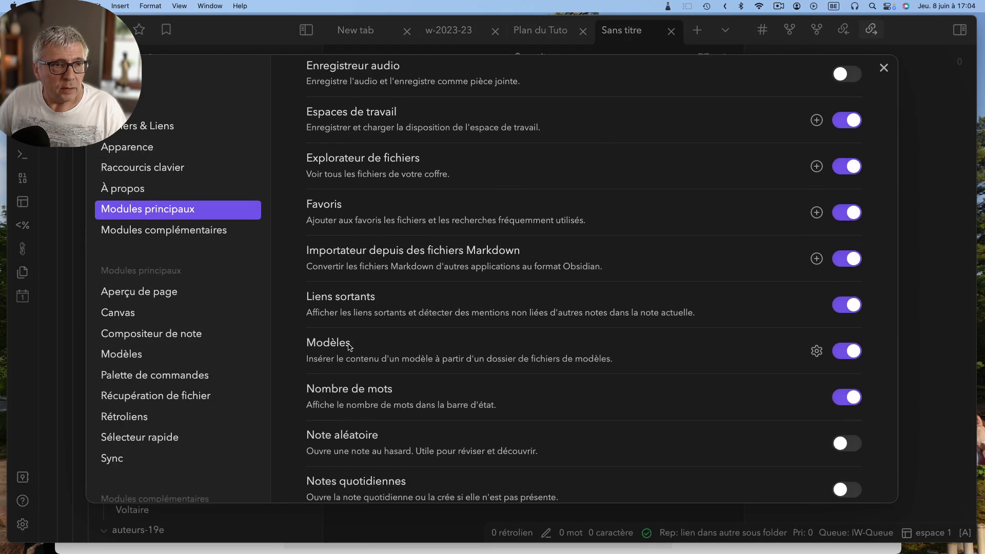
pyautogui.click(817, 351)
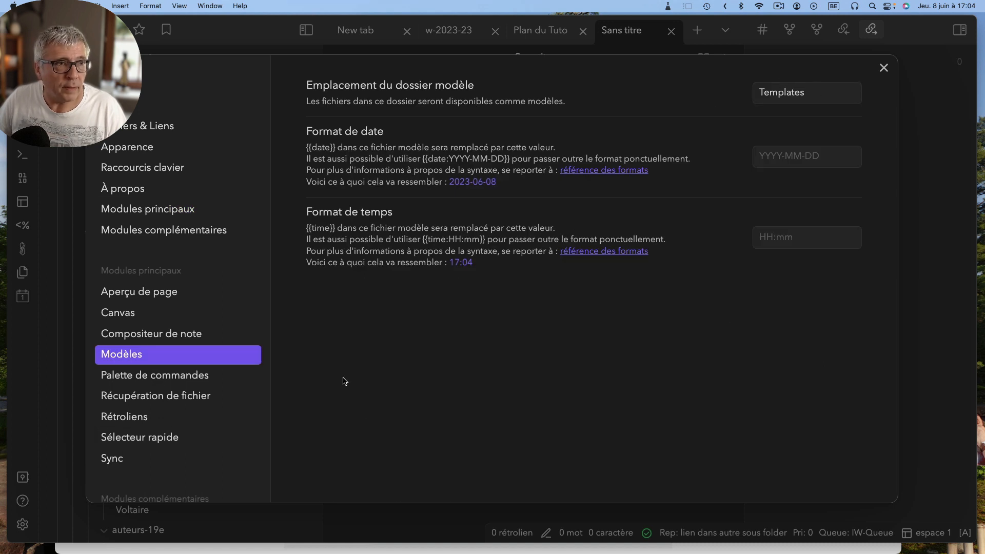
pyautogui.click(884, 68)
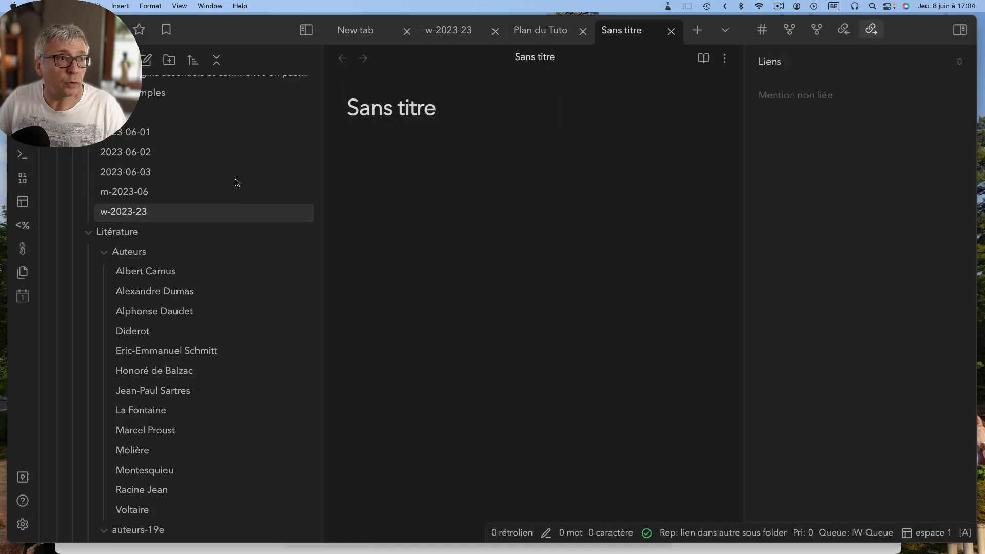
# Open the template livre note and move it into the Templates folder
pyautogui.scroll(-10, 195, 246)
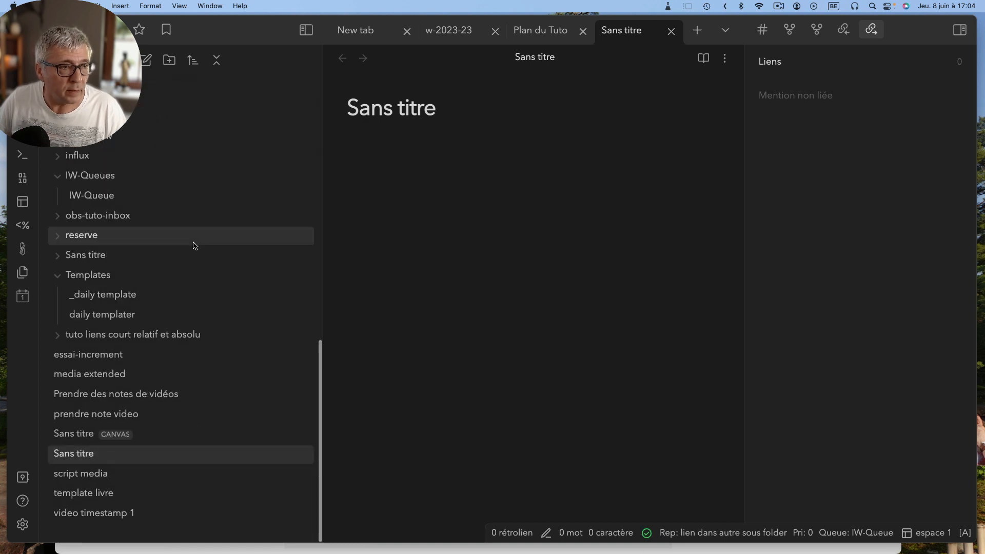
pyautogui.click(84, 494)
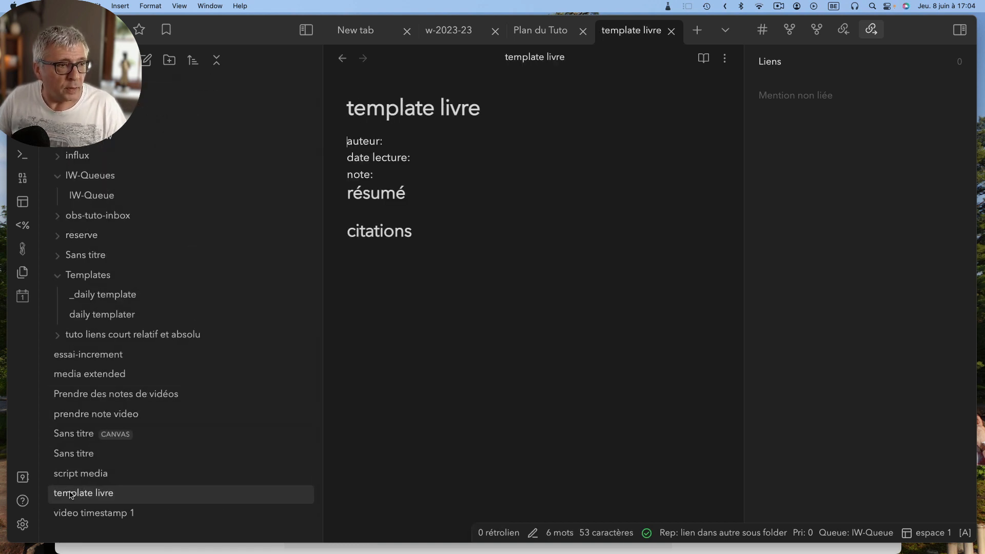
pyautogui.moveTo(77, 487); pyautogui.dragTo(116, 277)
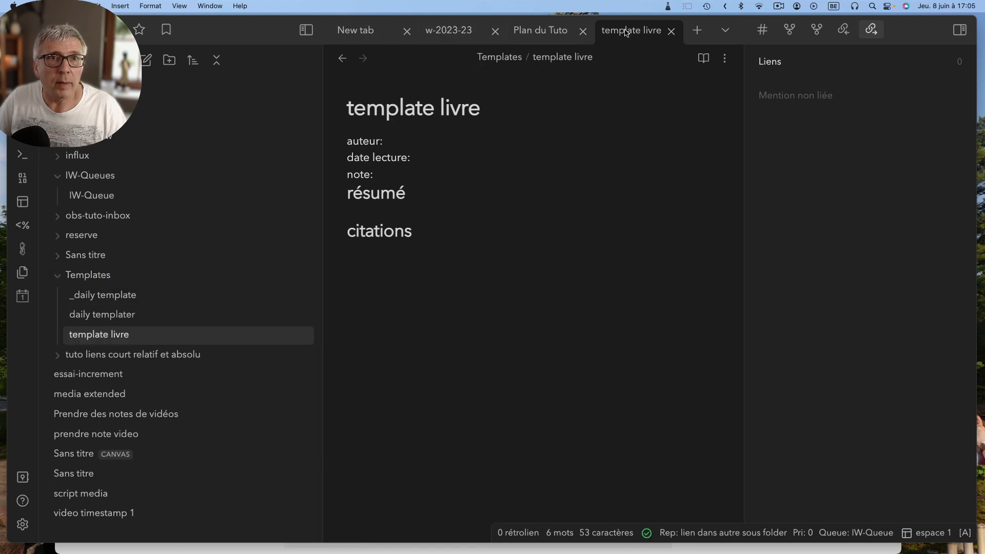
# Create another new note and insert the template livre model into it, adding a line break at the end
pyautogui.click(696, 29)
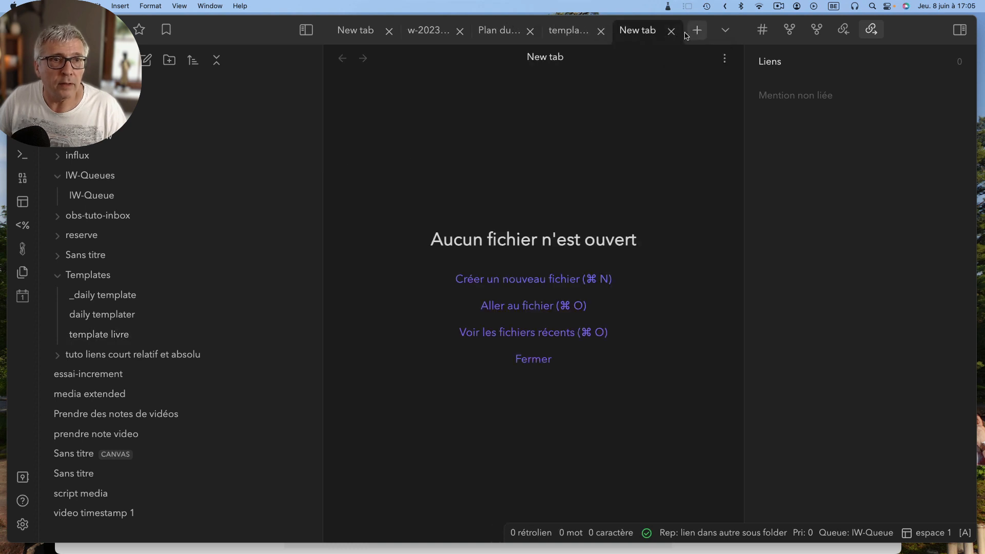
pyautogui.click(532, 282)
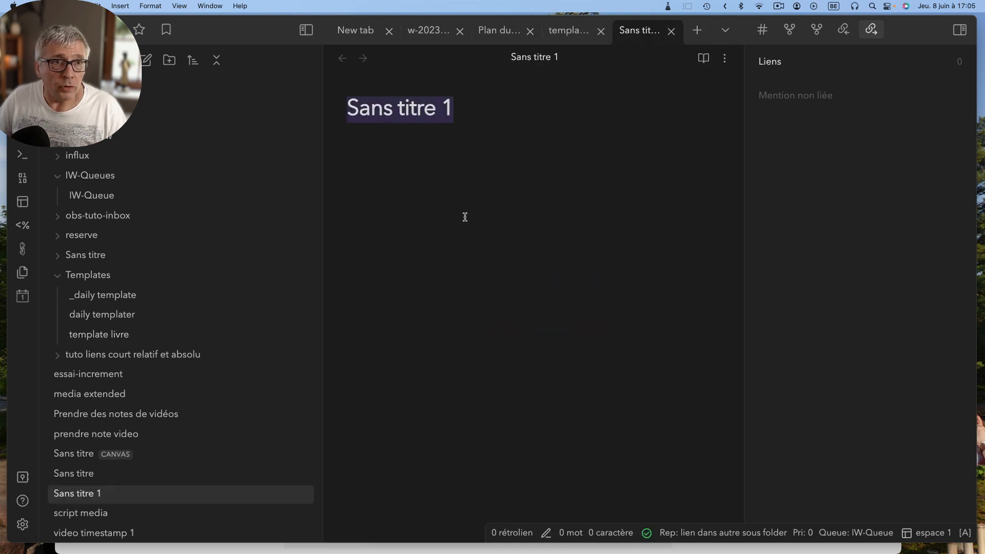
pyautogui.click(413, 215)
pyautogui.press('super+p')
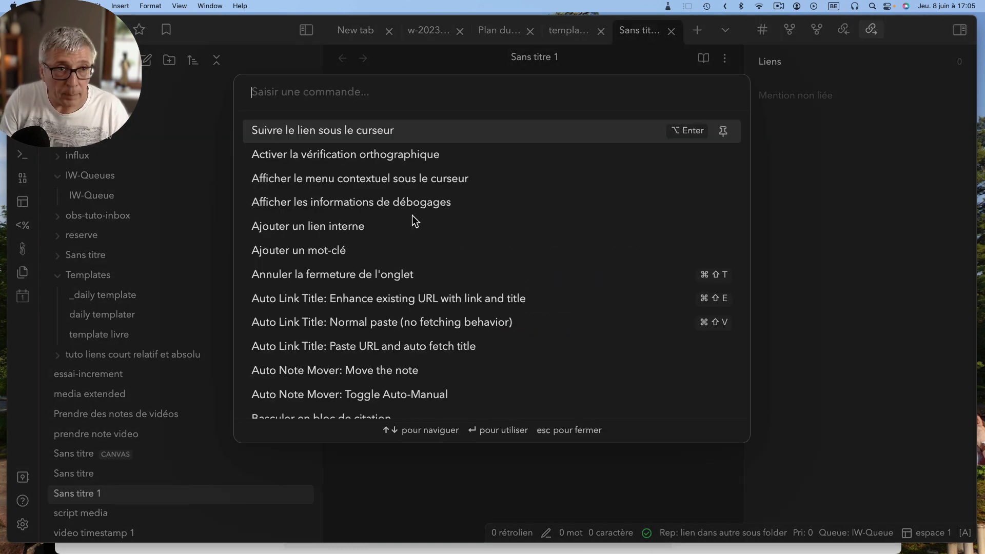
pyautogui.write('mod')
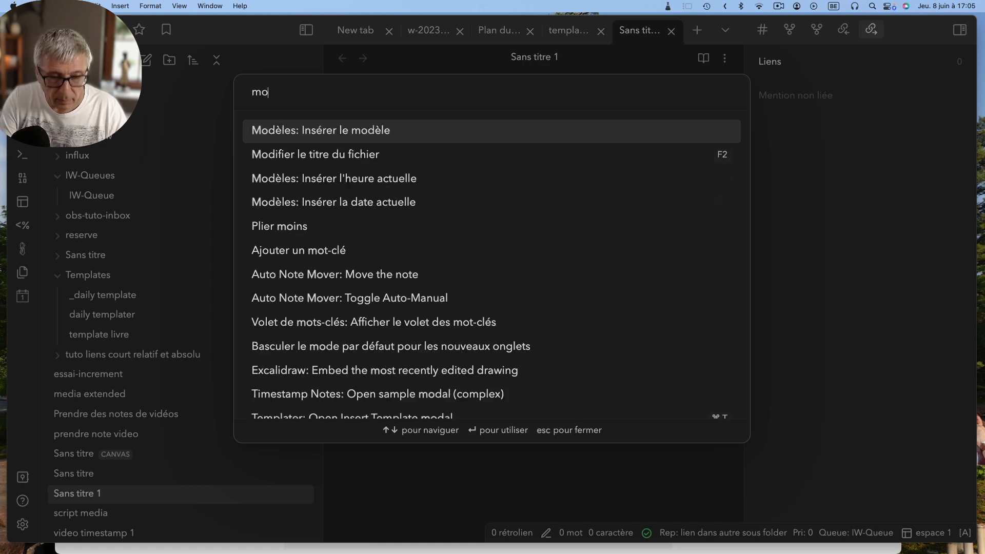
pyautogui.click(315, 134)
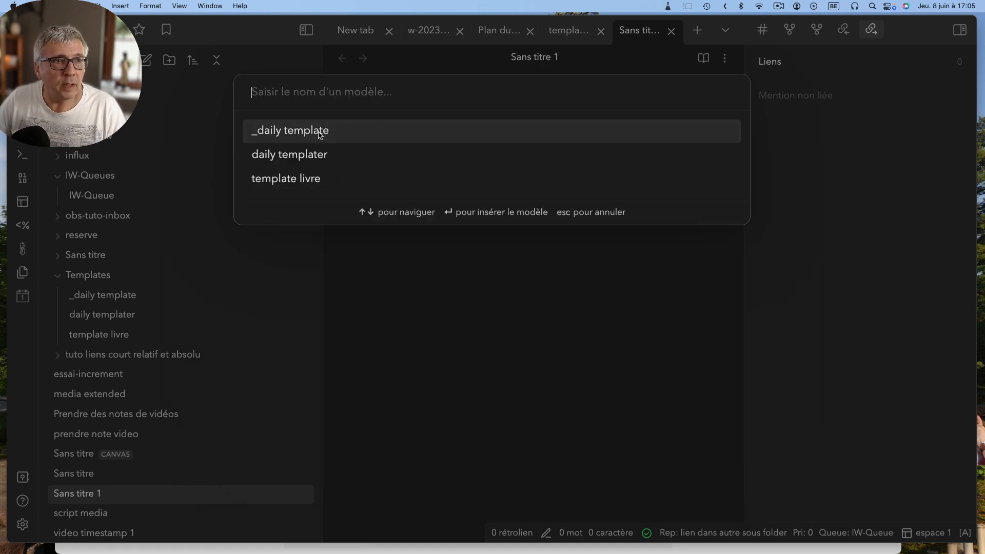
pyautogui.click(255, 178)
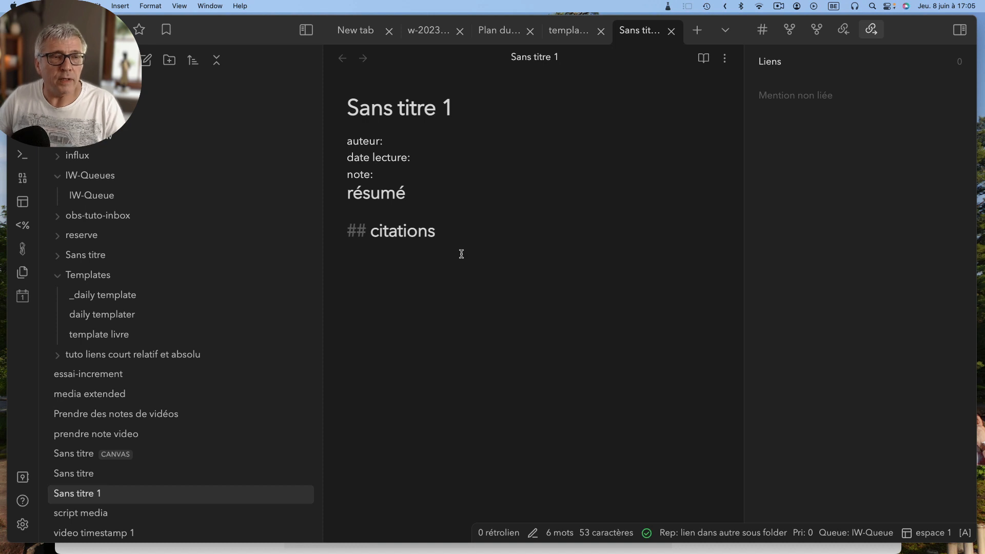
pyautogui.press('Return')
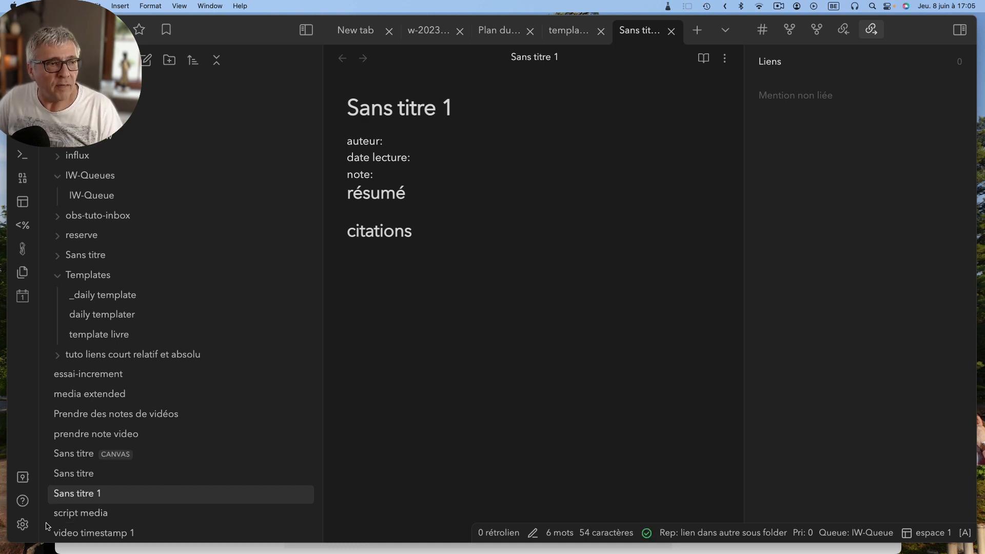
# Review the core modules list and the template folder, date and time format settings of Modèles
pyautogui.click(23, 524)
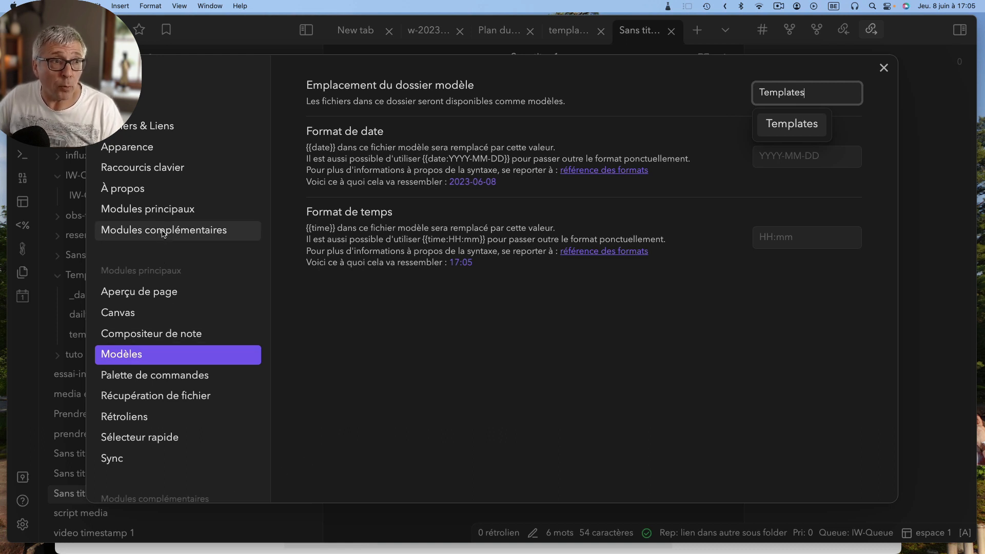
pyautogui.click(164, 209)
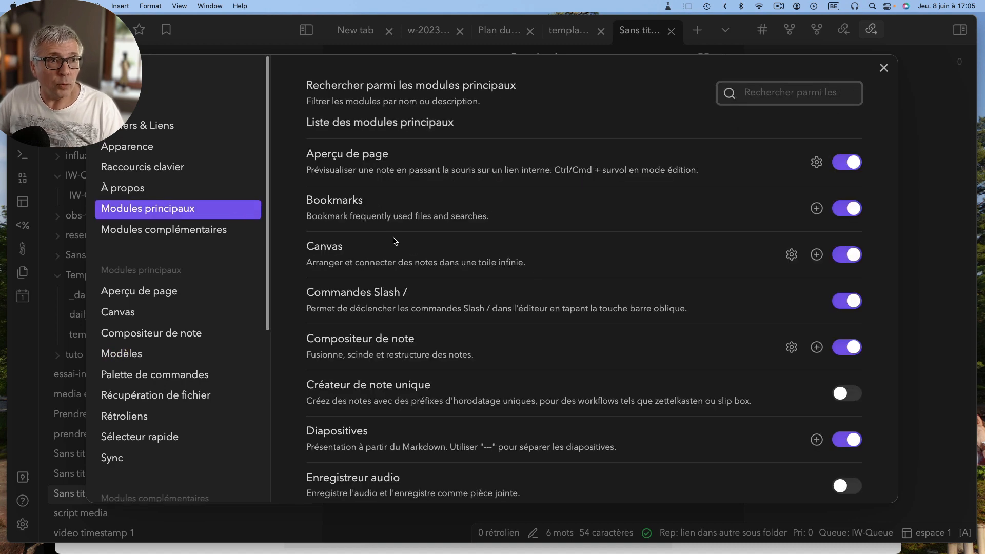
pyautogui.scroll(-5, 577, 341)
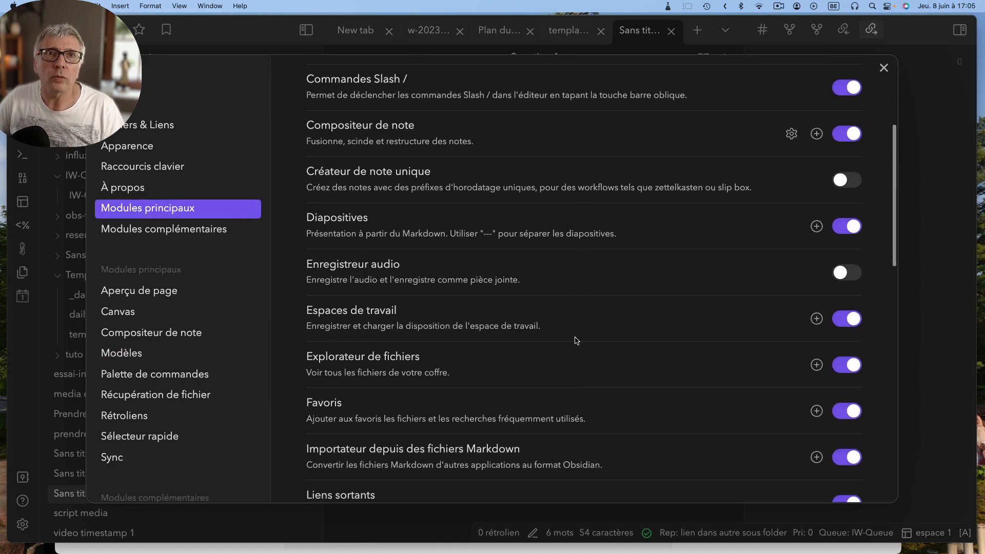
pyautogui.scroll(-10, 576, 341)
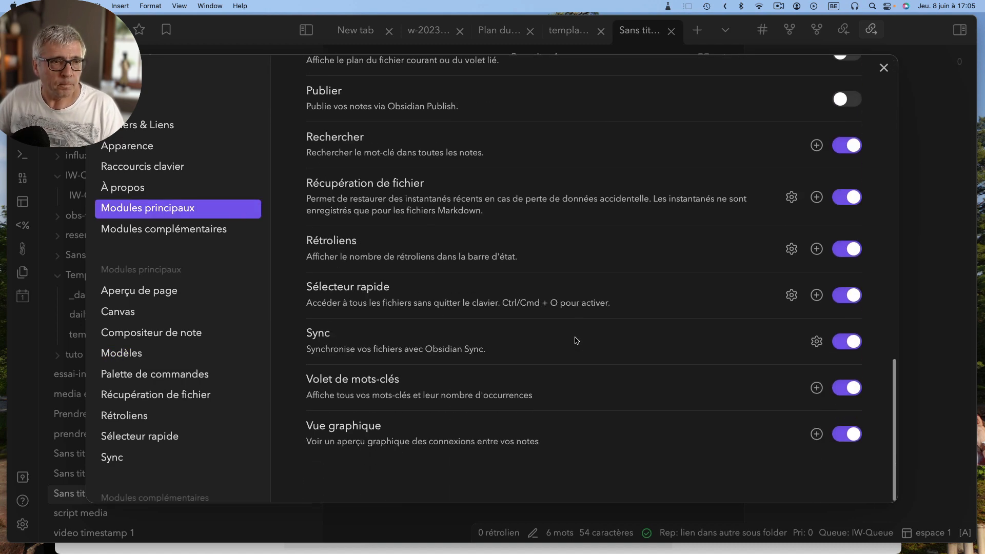
pyautogui.scroll(8, 501, 315)
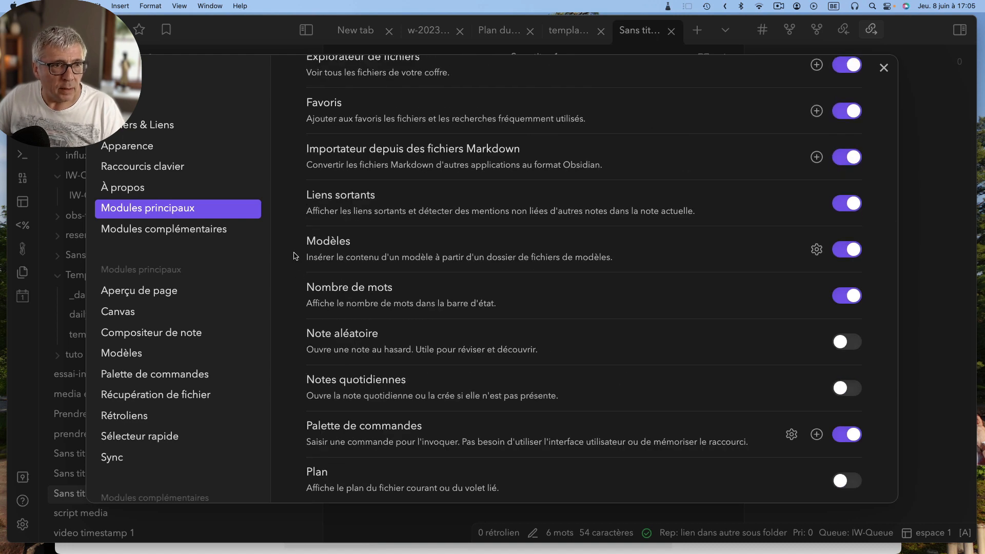
pyautogui.click(817, 250)
pyautogui.click(807, 92)
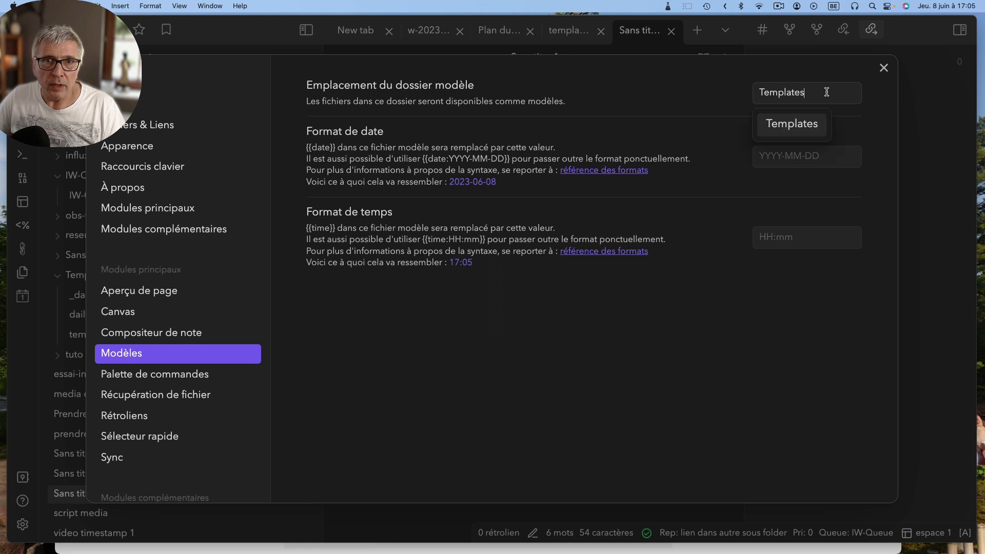
pyautogui.moveTo(827, 92); pyautogui.dragTo(739, 95)
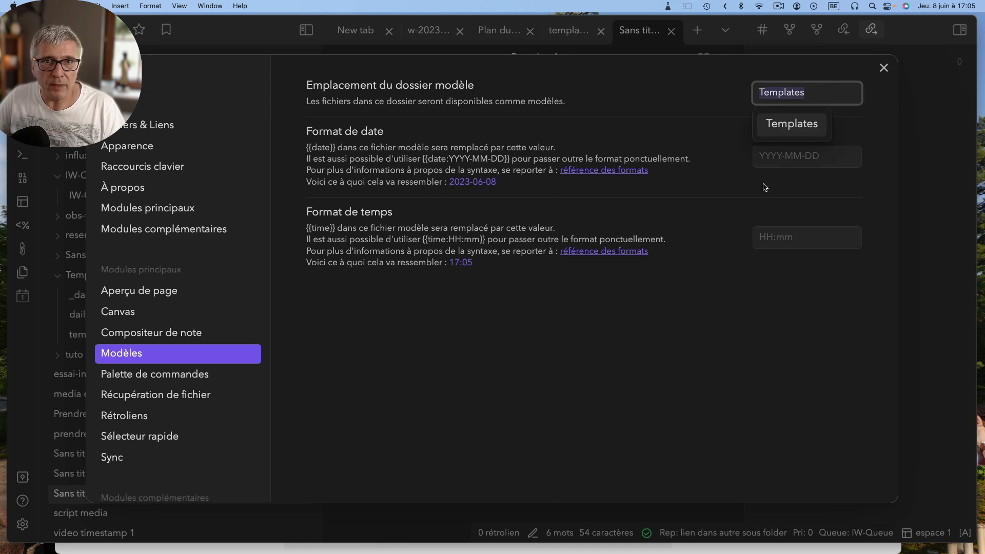
pyautogui.click(728, 187)
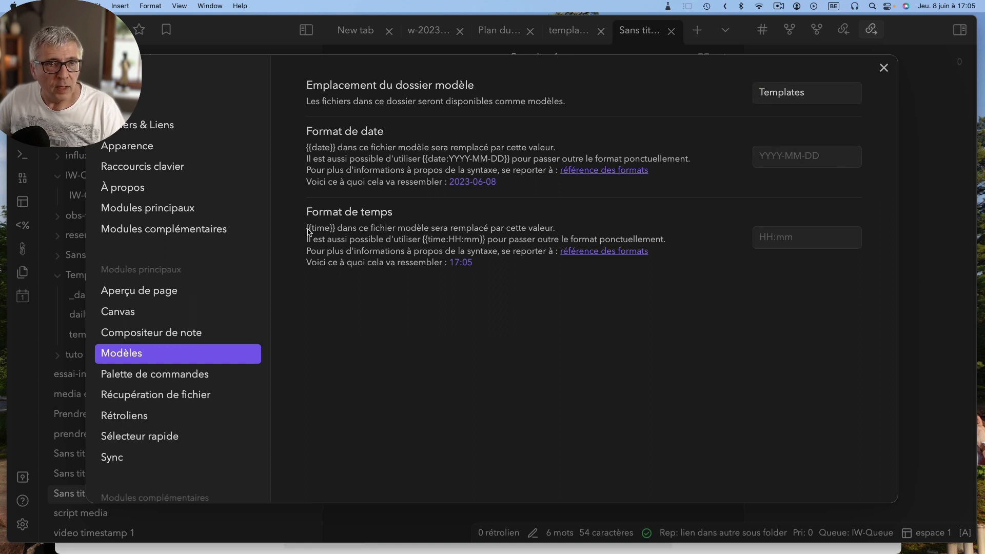
pyautogui.click(884, 68)
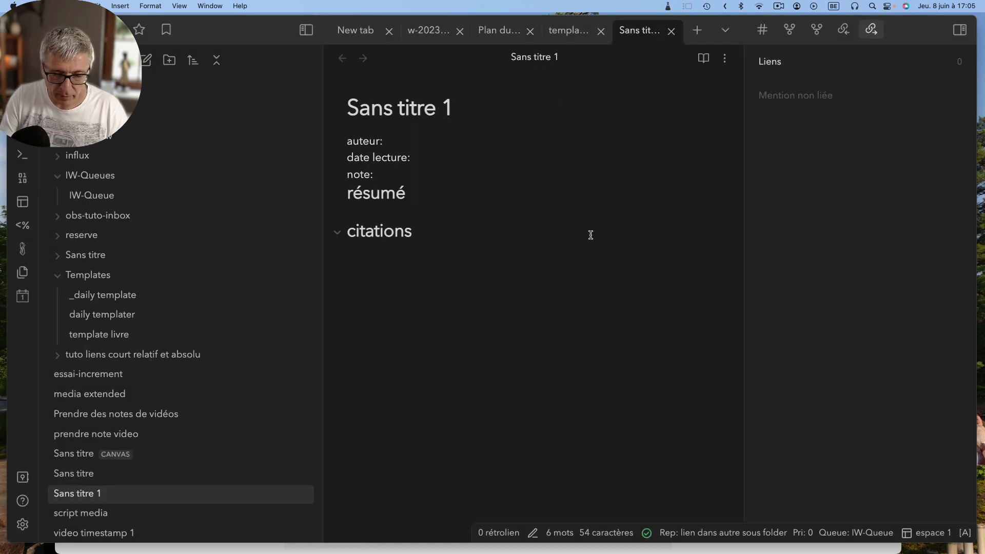
# Search the command palette for "mod" to examine the template commands and close it
pyautogui.press('super+p')
pyautogui.write('mod')
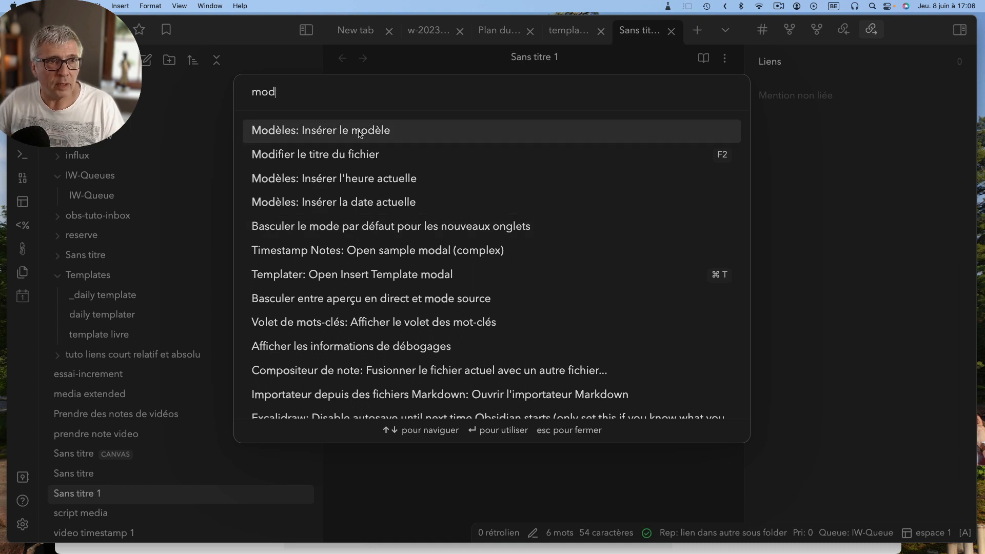
pyautogui.press('Escape')
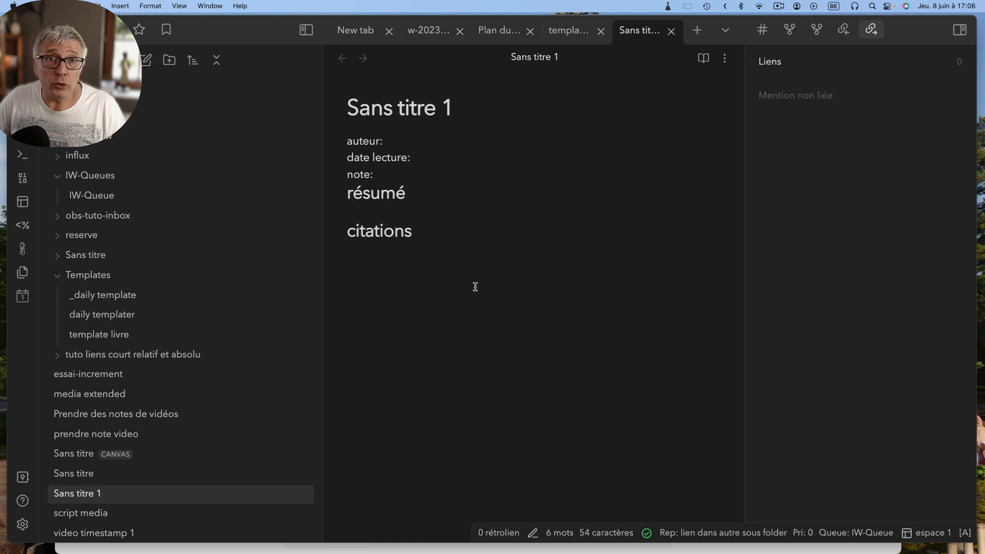
# Enable the Calendar plugin among the community modules
pyautogui.click(22, 525)
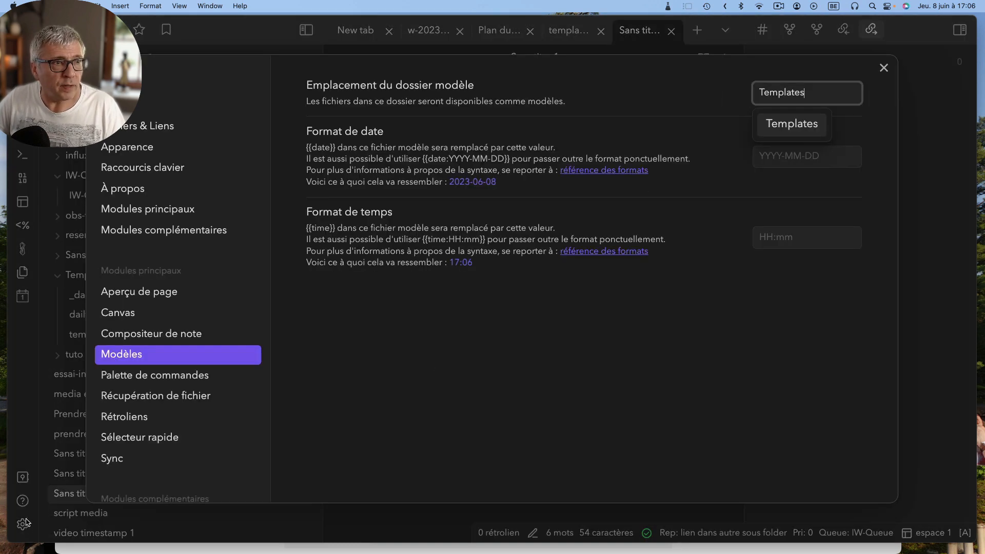
pyautogui.click(144, 232)
pyautogui.scroll(-10, 405, 402)
pyautogui.scroll(-2, 403, 401)
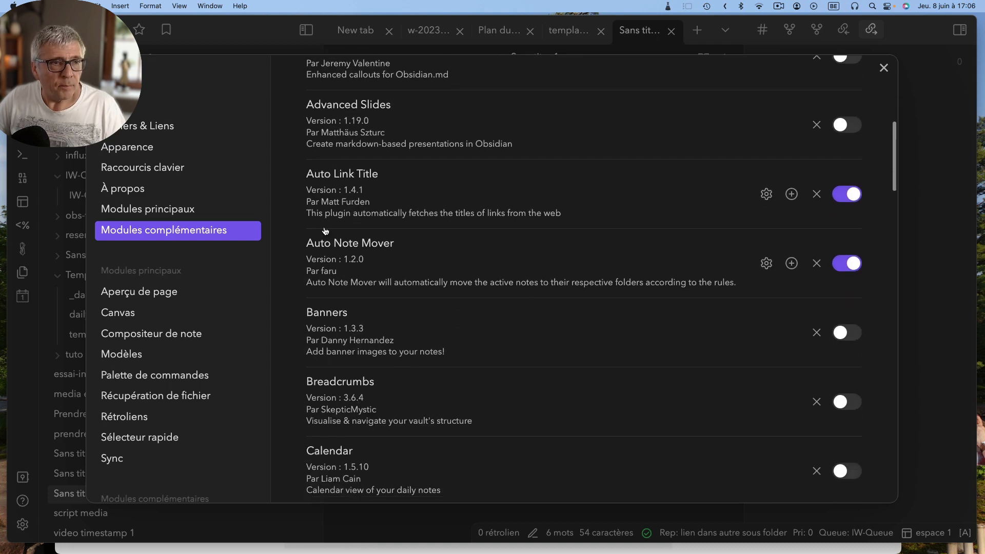
pyautogui.click(851, 472)
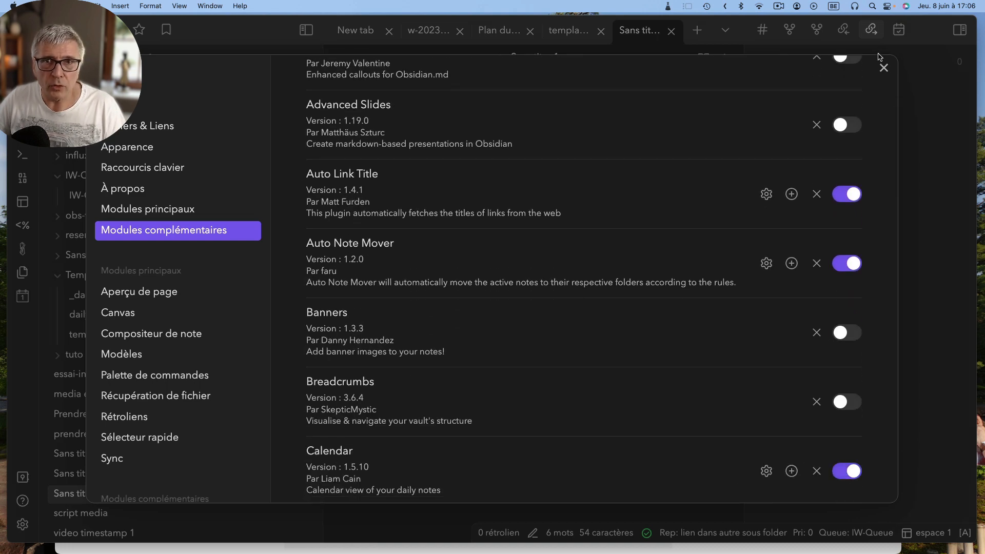
# Close the settings, show the calendar and create the daily note for 7 June 2023 from it
pyautogui.click(884, 68)
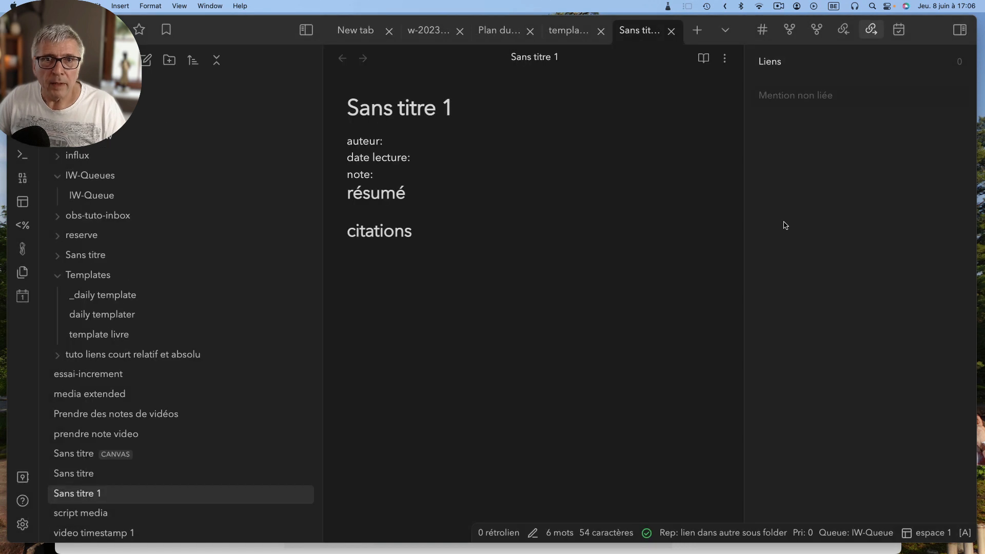
pyautogui.click(899, 29)
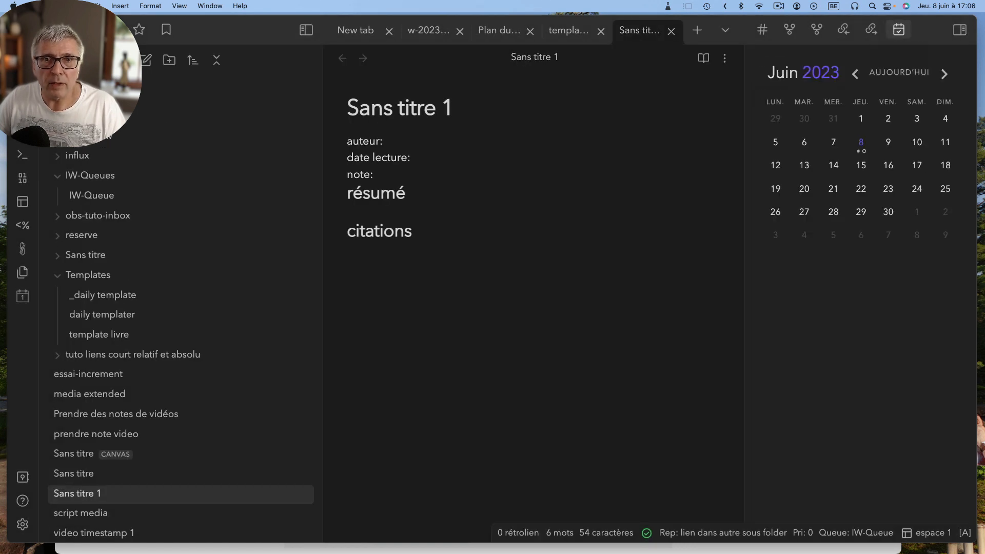
pyautogui.click(833, 144)
pyautogui.click(662, 320)
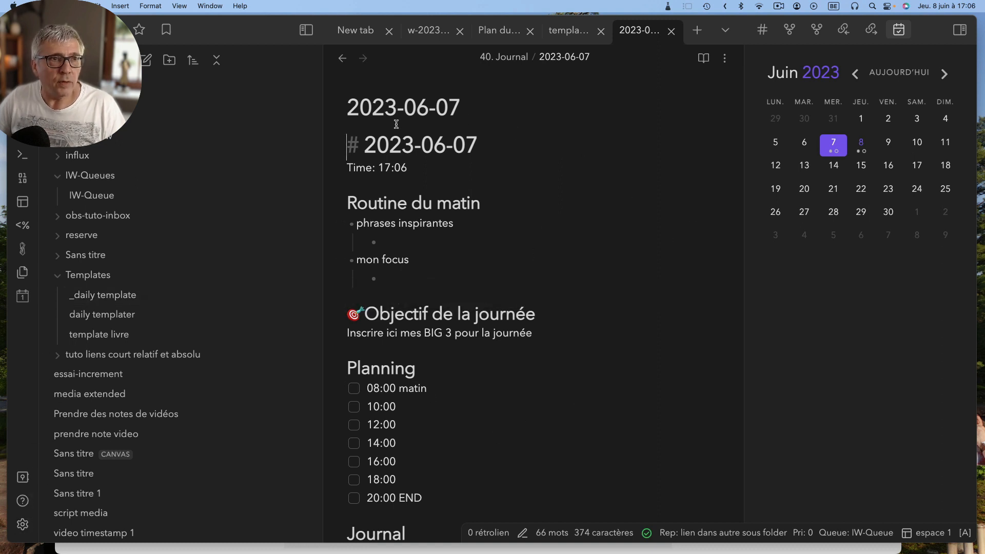
# Compare the {{date}} and {{time}} placeholders in _daily template with the date and time filled into the 2023-06-07 note
pyautogui.click(103, 296)
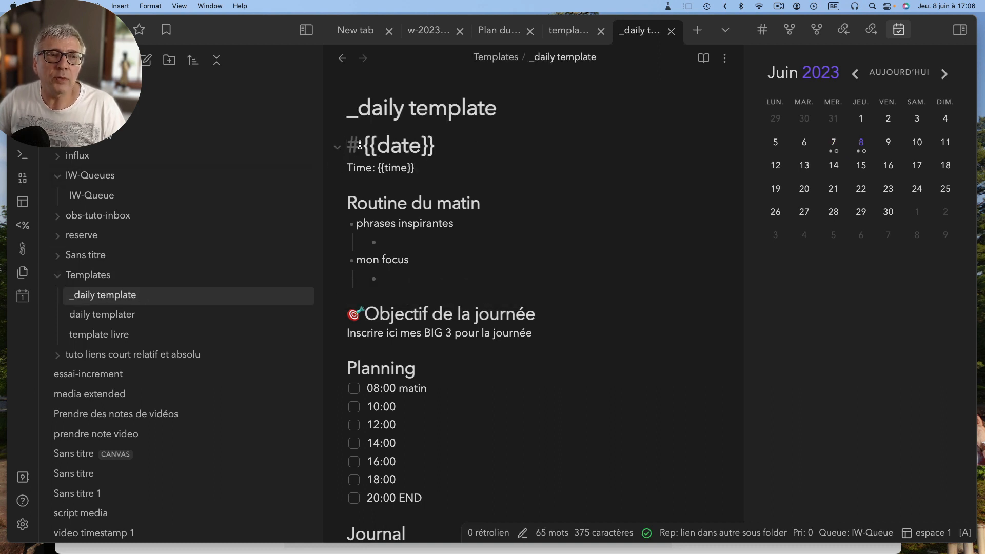
pyautogui.moveTo(362, 146); pyautogui.dragTo(439, 144)
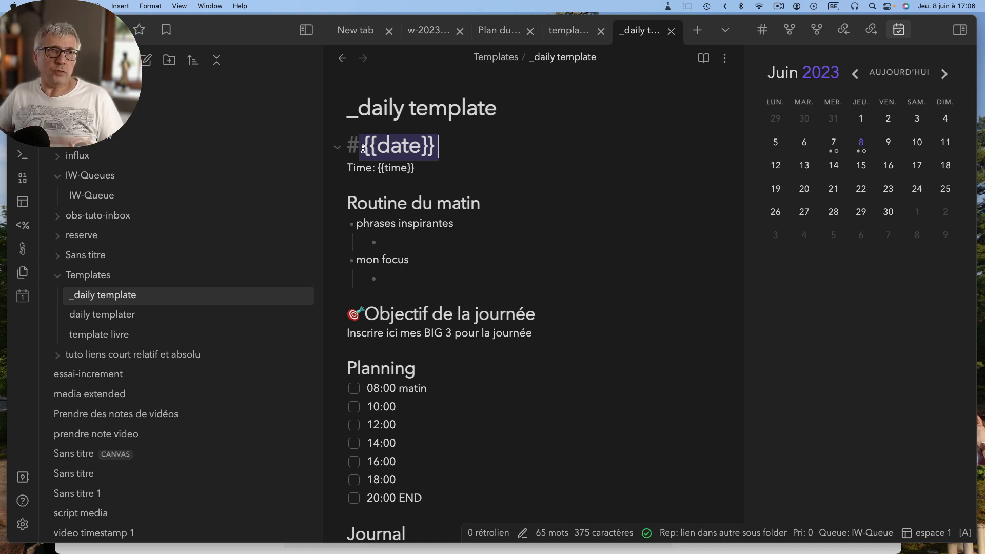
pyautogui.moveTo(363, 147); pyautogui.dragTo(435, 145)
pyautogui.moveTo(379, 169); pyautogui.dragTo(415, 169)
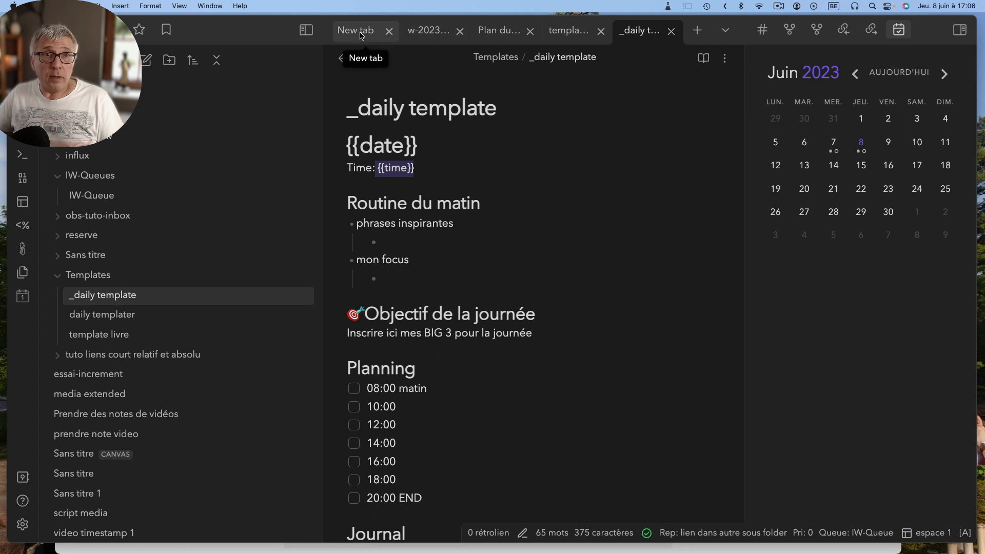
pyautogui.click(344, 60)
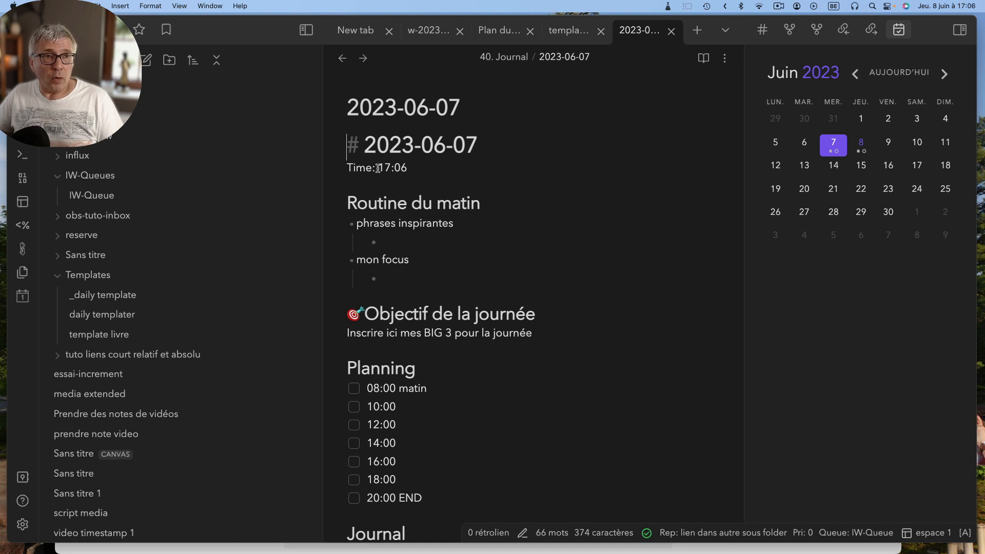
pyautogui.moveTo(377, 169); pyautogui.dragTo(408, 169)
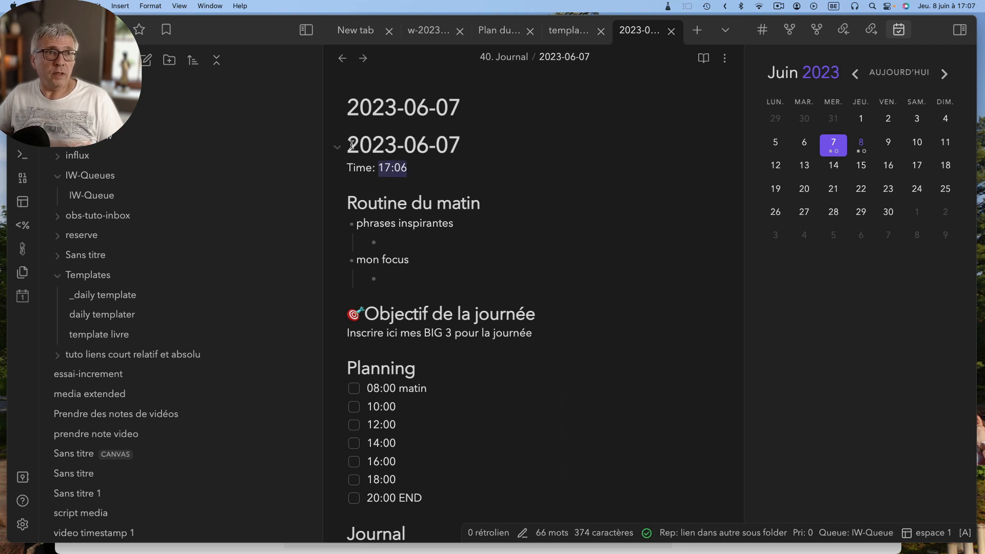
pyautogui.moveTo(352, 145); pyautogui.dragTo(466, 145)
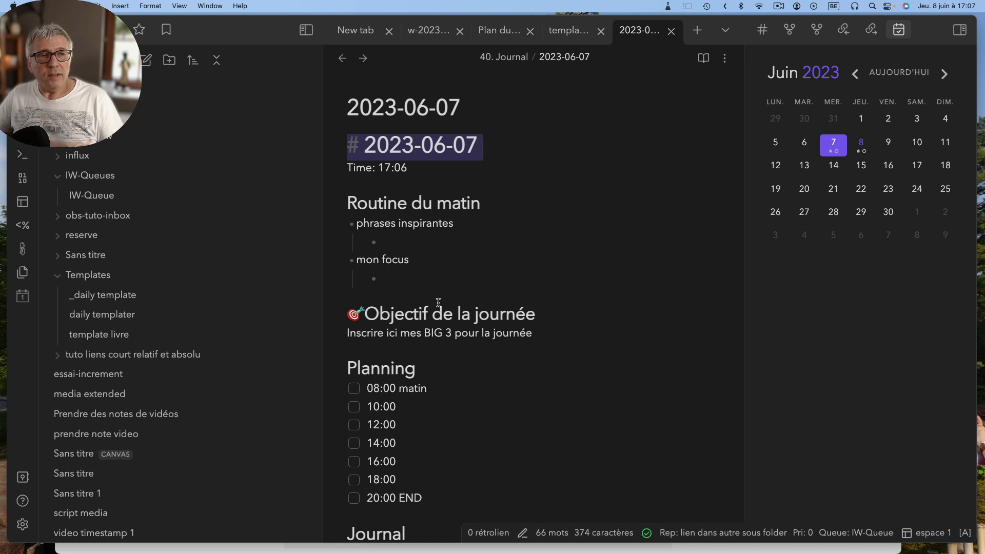
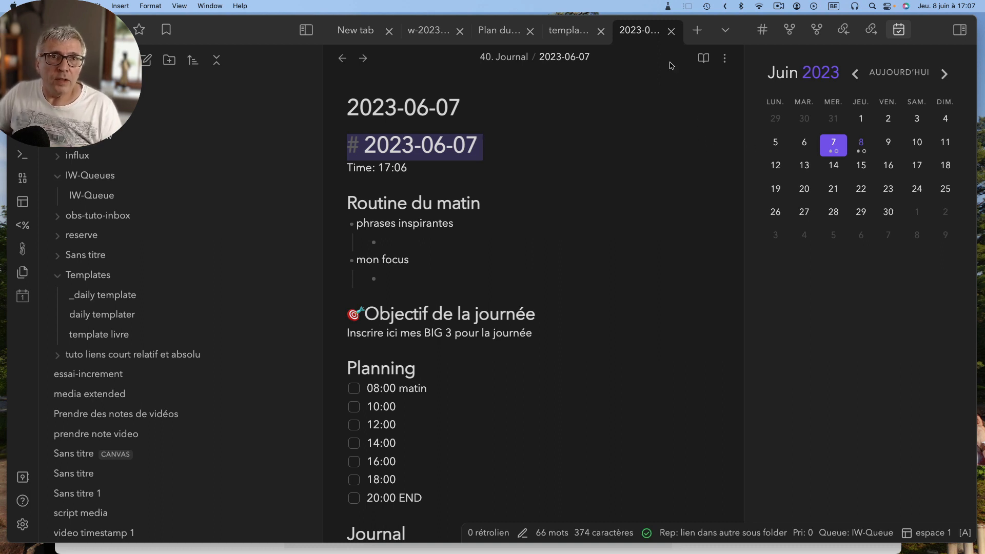
# Close the 2023-06-07 note and review Templater's general settings, including the template folder location
pyautogui.click(672, 32)
pyautogui.press('super+w')
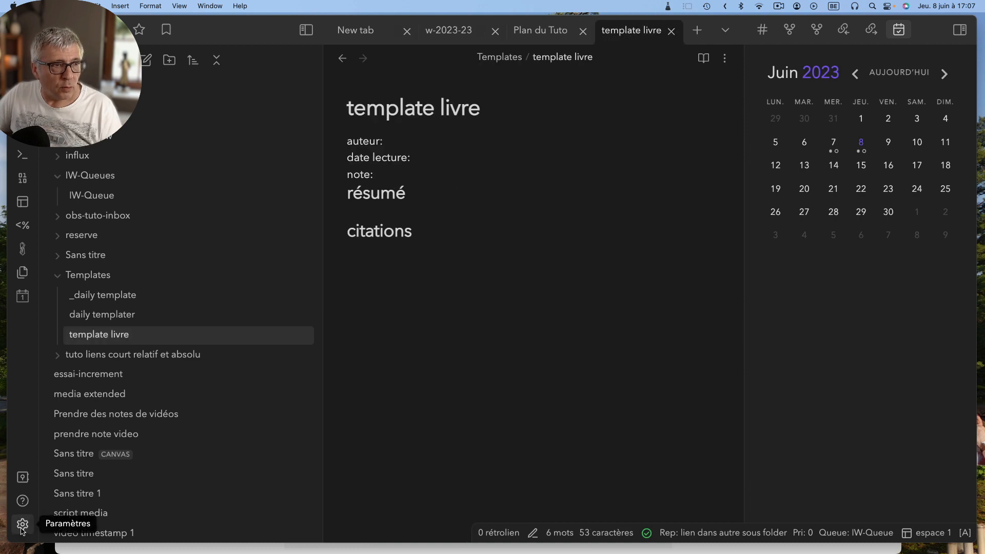
pyautogui.click(22, 524)
pyautogui.scroll(-20, 495, 364)
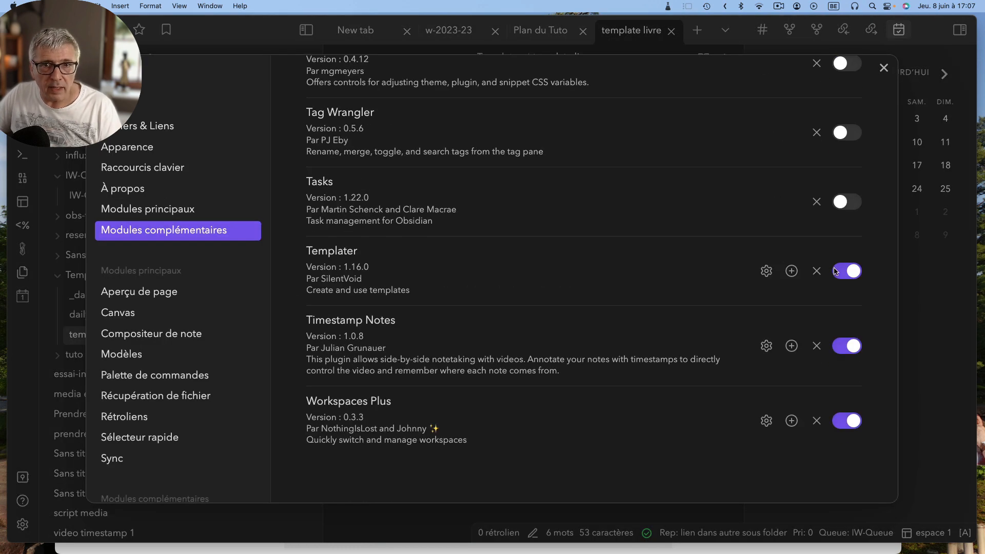
pyautogui.click(767, 272)
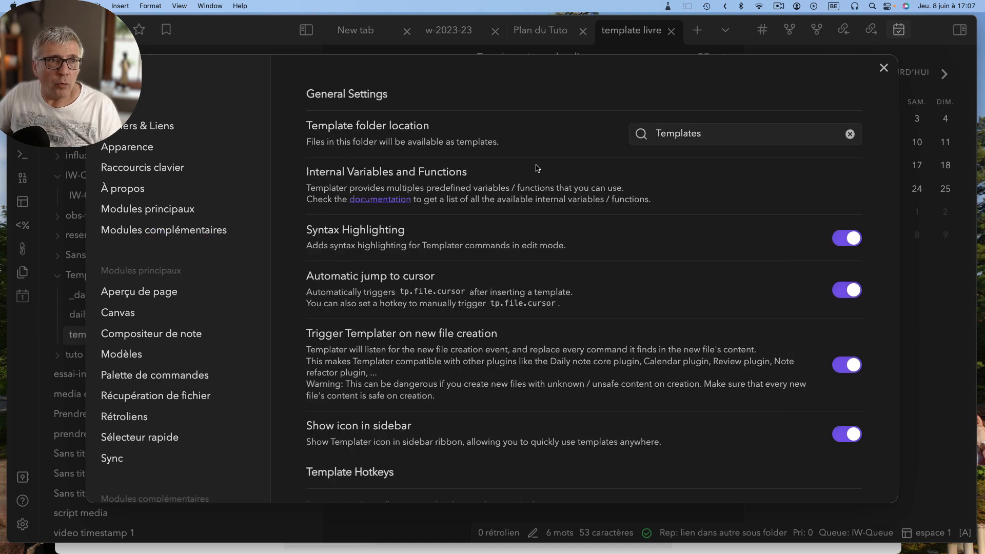
pyautogui.moveTo(738, 140); pyautogui.dragTo(631, 141)
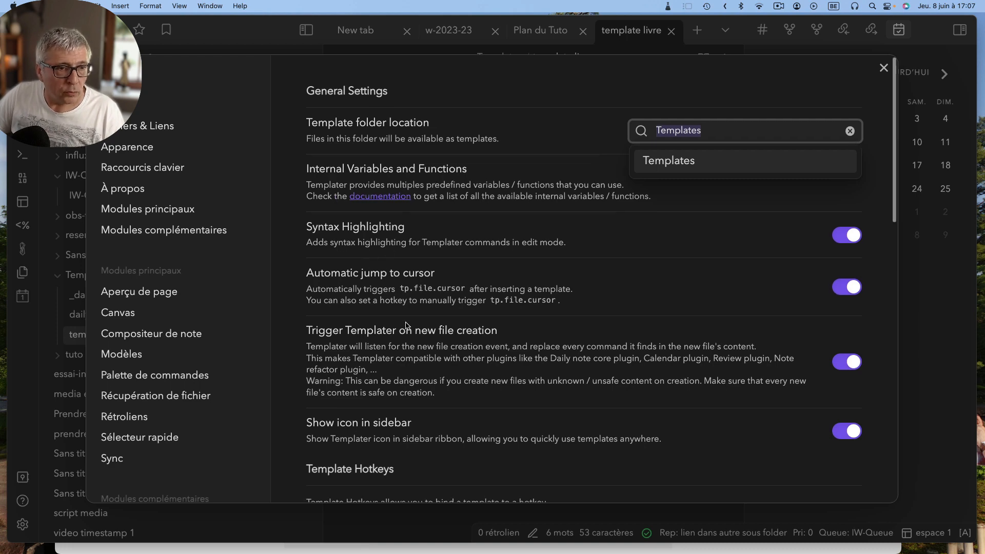
pyautogui.scroll(-5, 406, 328)
pyautogui.scroll(5, 407, 326)
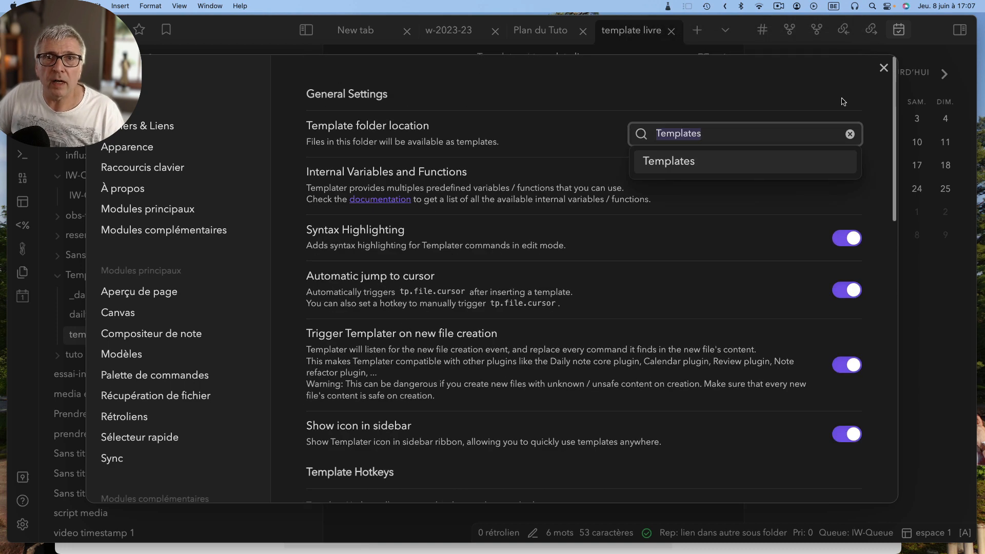
pyautogui.click(883, 69)
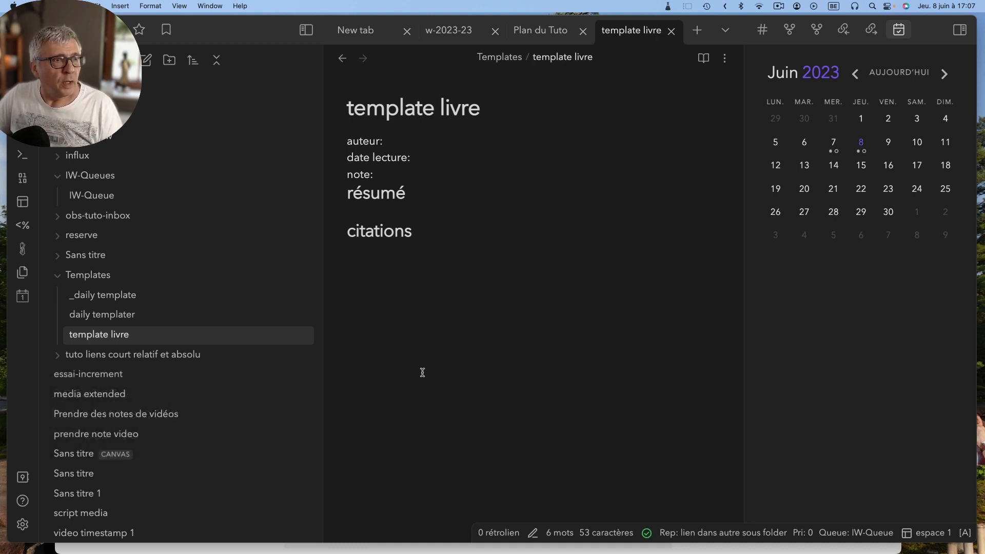
# View the daily templater template and create the daily note for 6 June 2023 from the calendar
pyautogui.click(89, 320)
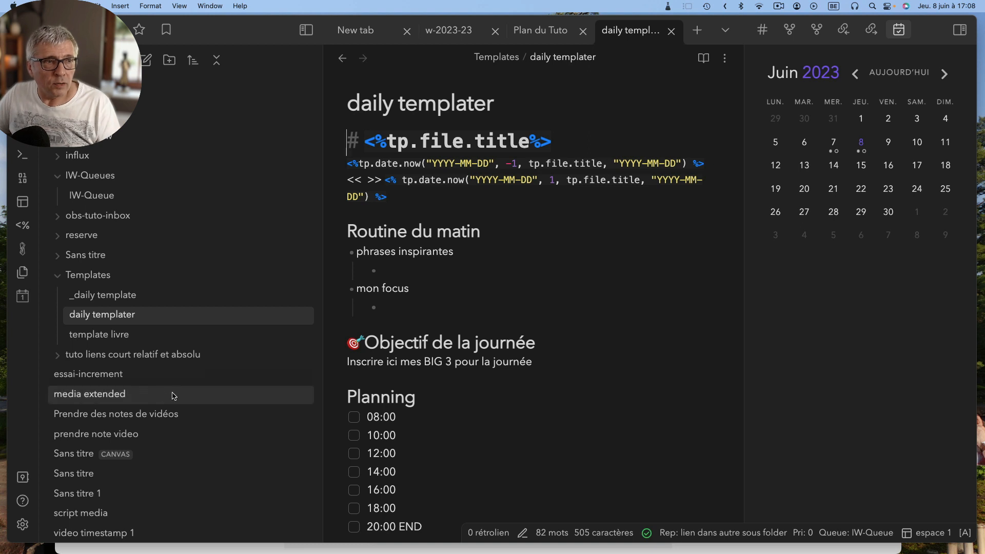
pyautogui.click(408, 314)
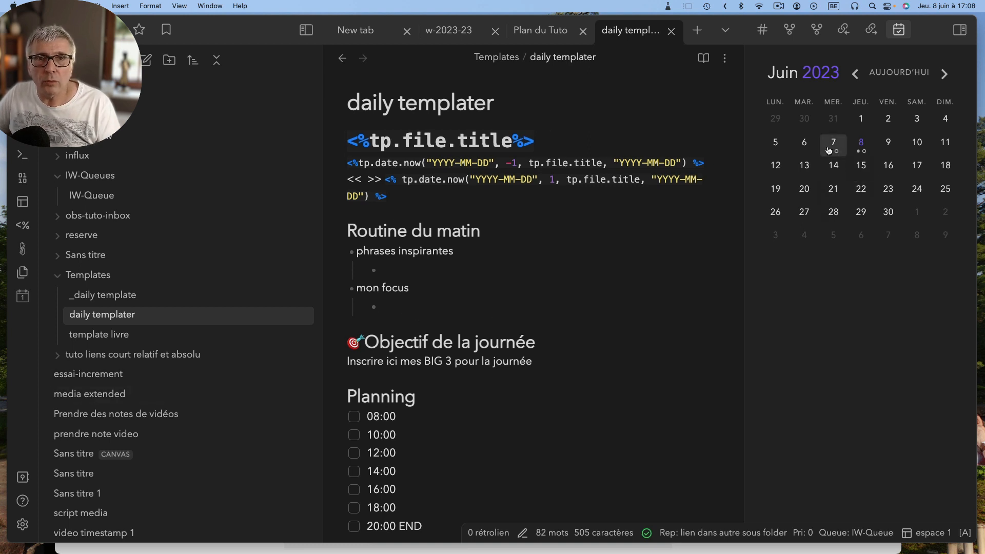
pyautogui.click(804, 146)
pyautogui.click(676, 321)
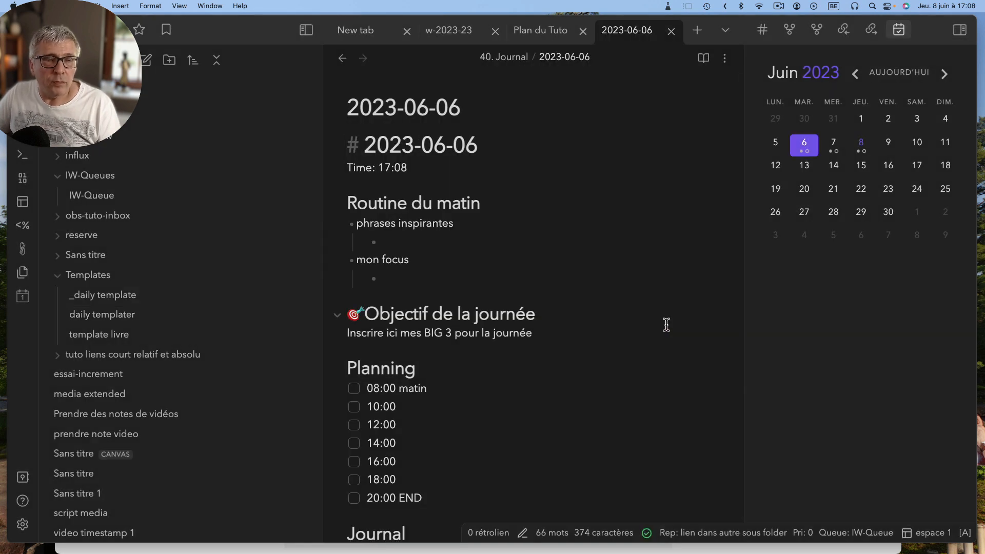
# Find Periodic Notes among the installed community modules and open its settings
pyautogui.click(21, 528)
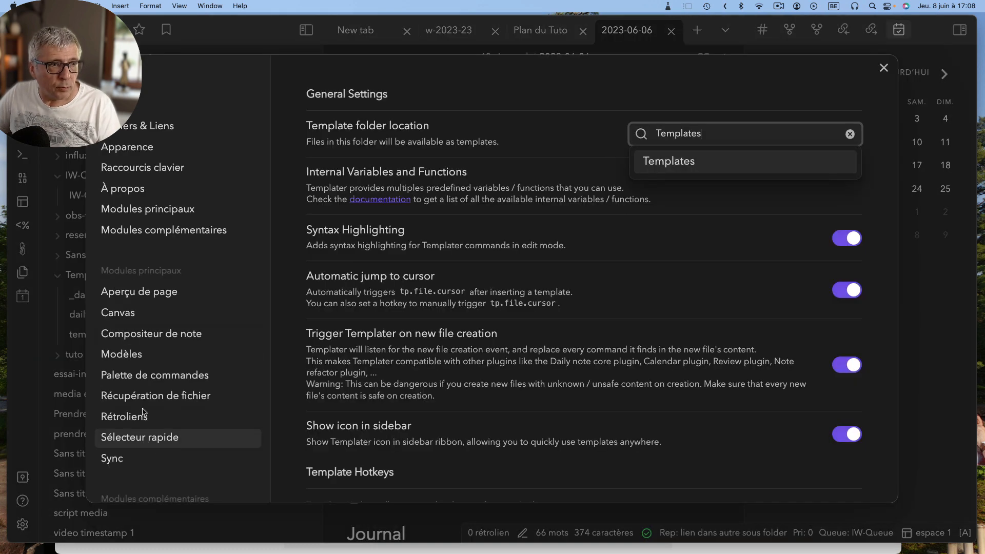
pyautogui.click(154, 234)
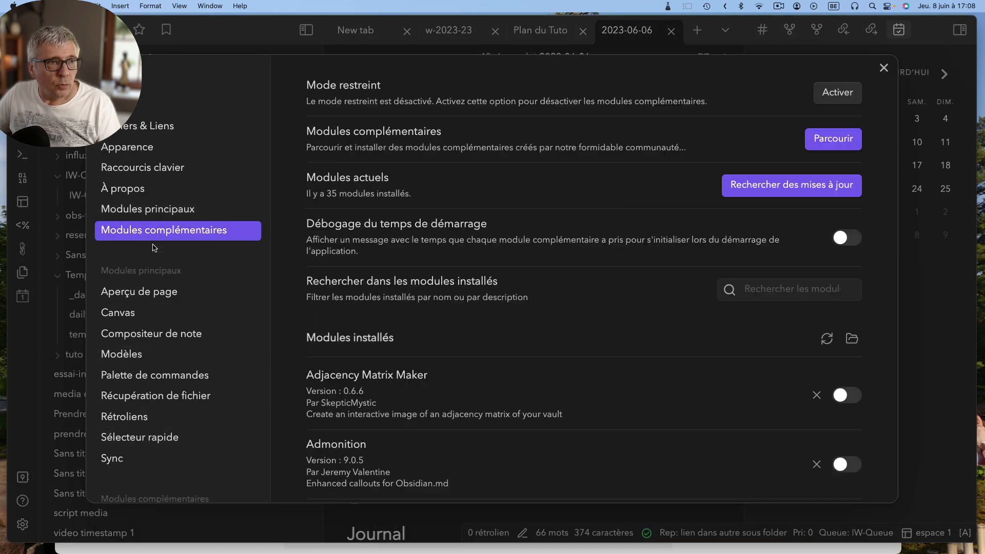
pyautogui.scroll(-3, 165, 378)
pyautogui.scroll(-2, 385, 378)
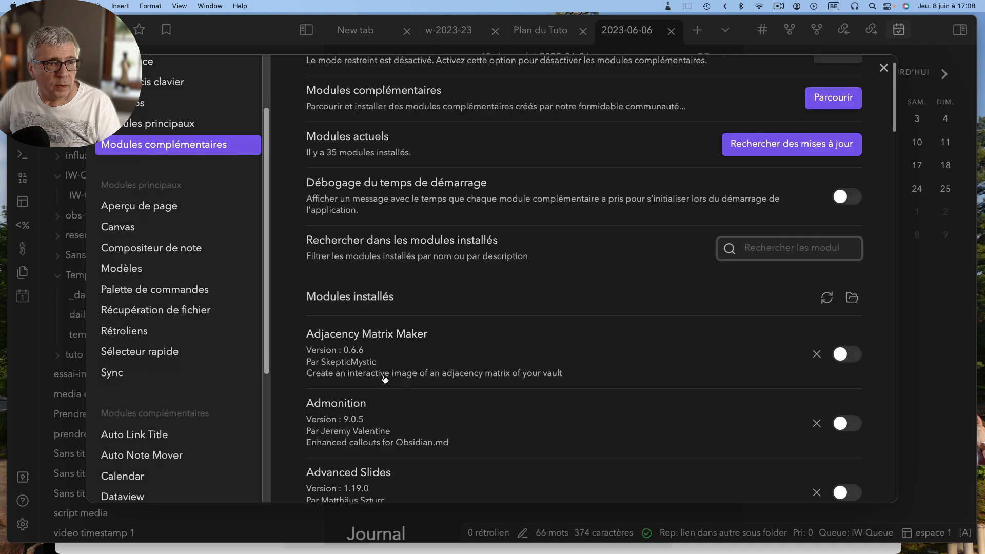
pyautogui.scroll(-10, 385, 379)
pyautogui.scroll(3, 161, 303)
pyautogui.scroll(-3, 160, 306)
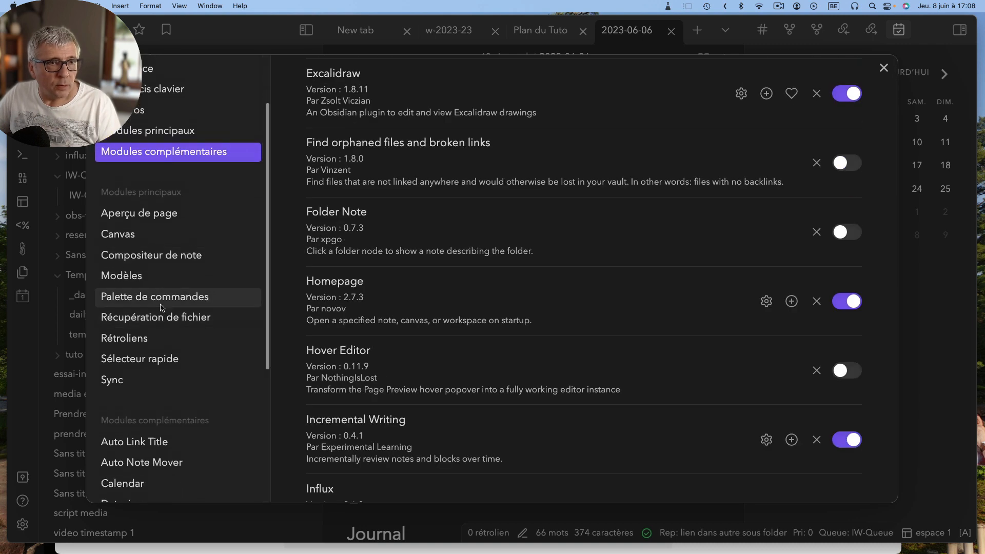
pyautogui.scroll(1, 160, 306)
pyautogui.scroll(5, 527, 325)
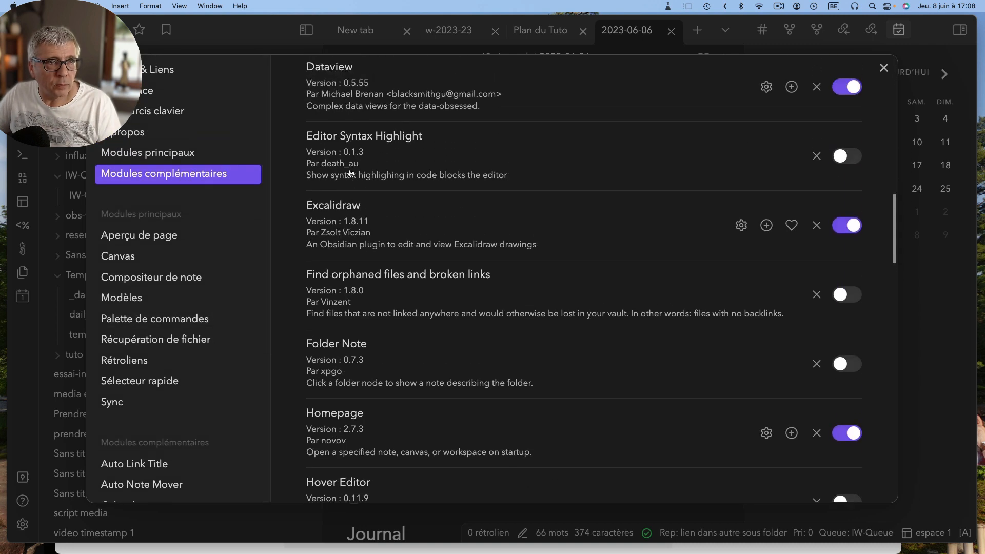
pyautogui.scroll(4, 350, 174)
pyautogui.scroll(-10, 351, 184)
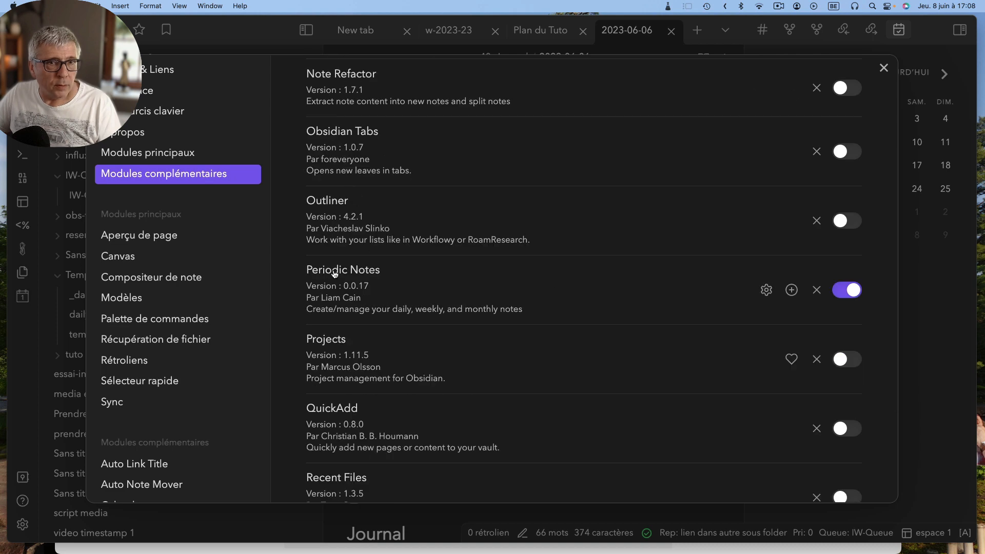
pyautogui.click(767, 292)
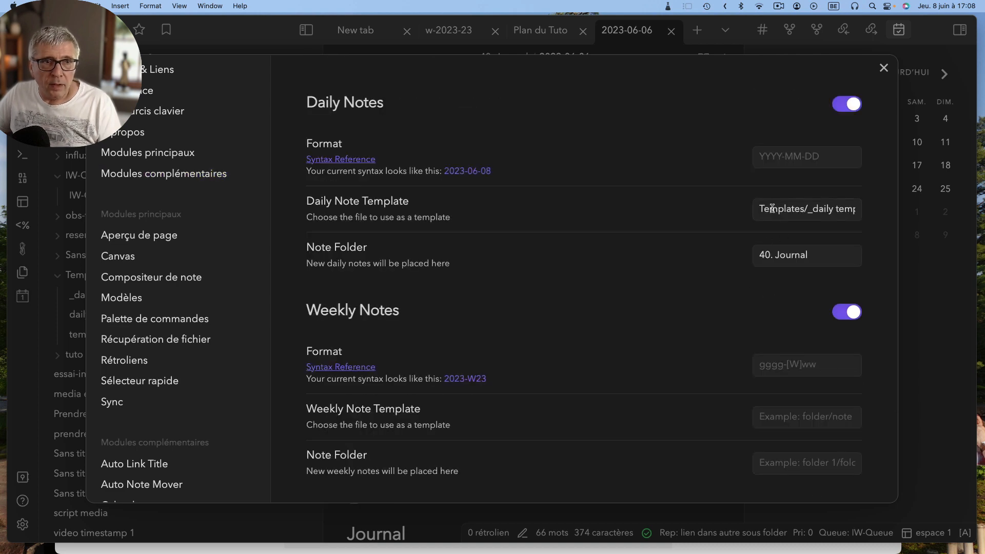
# Set the daily note template to Templates/daily templater.md and close the settings
pyautogui.moveTo(762, 208); pyautogui.dragTo(892, 214)
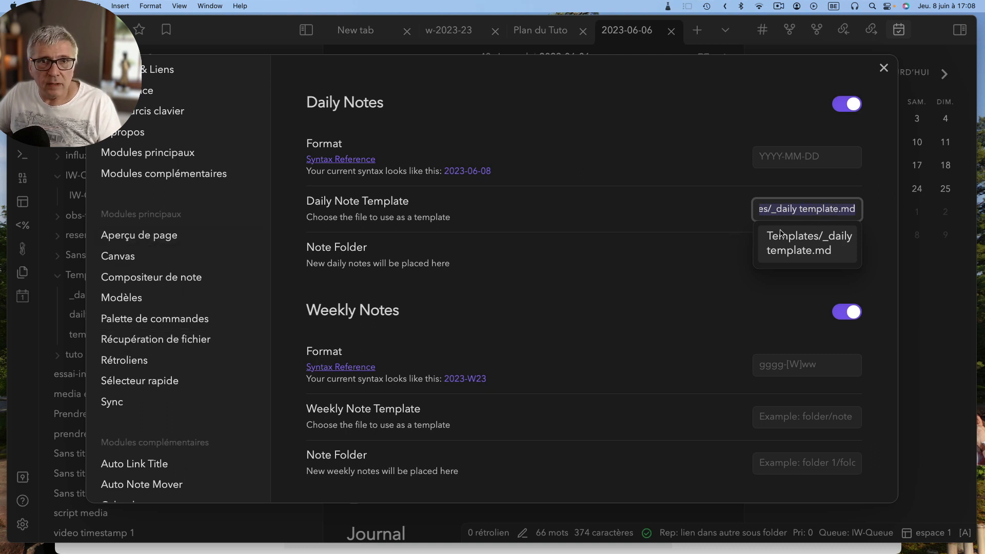
pyautogui.press('BackSpace')
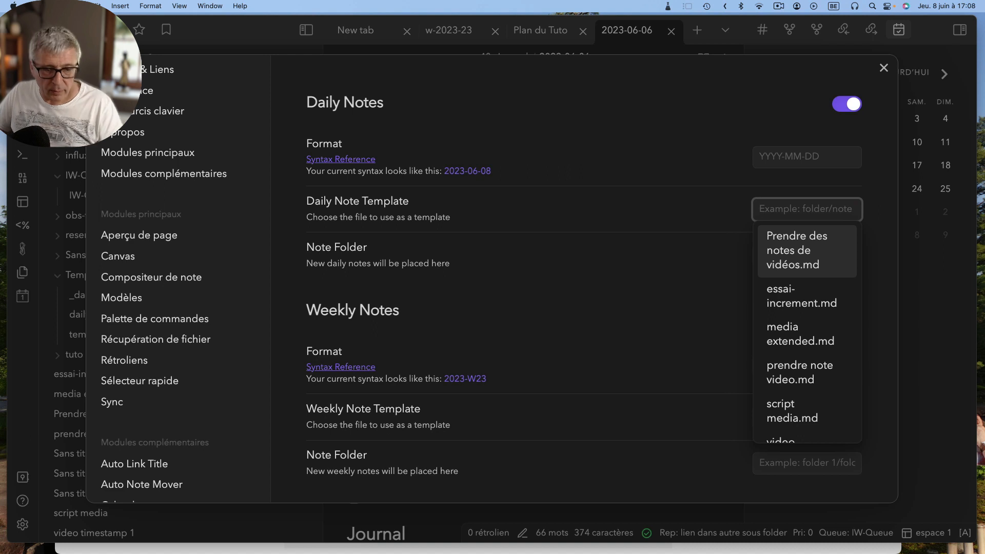
pyautogui.write('tem')
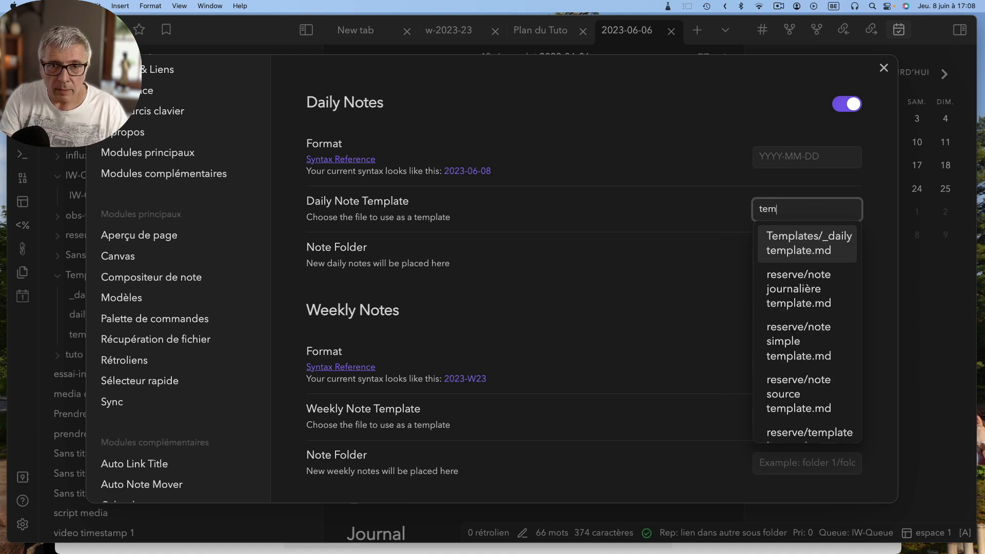
pyautogui.write('plat')
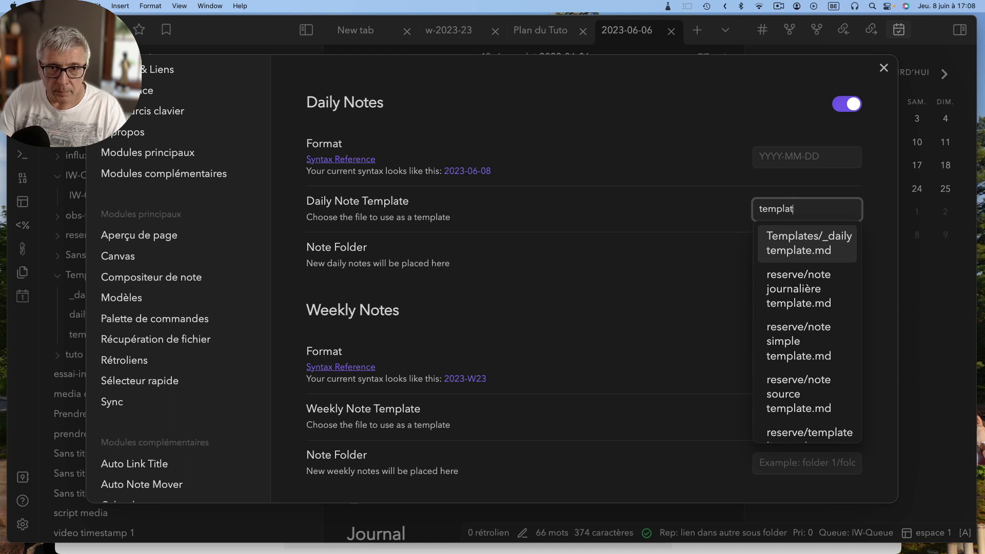
pyautogui.write('er')
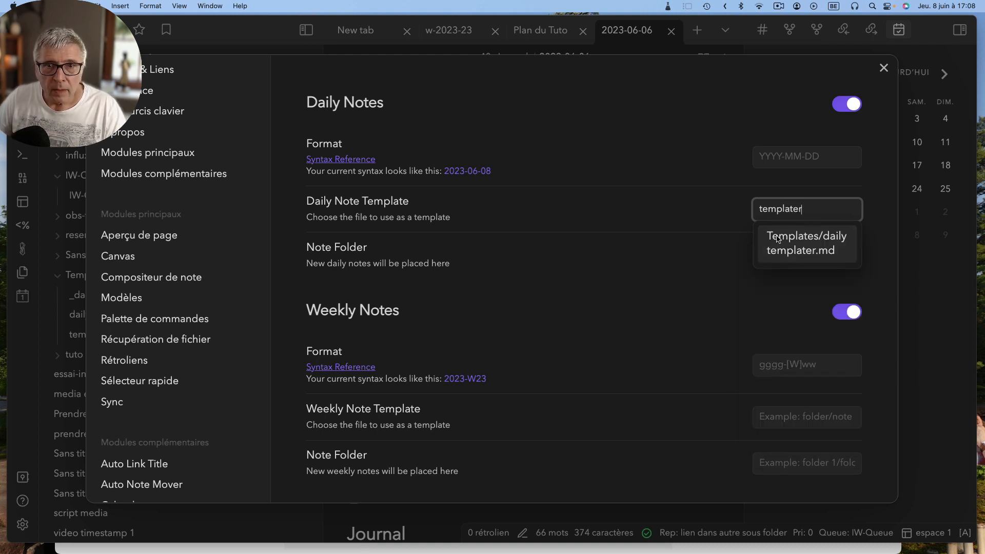
pyautogui.click(817, 250)
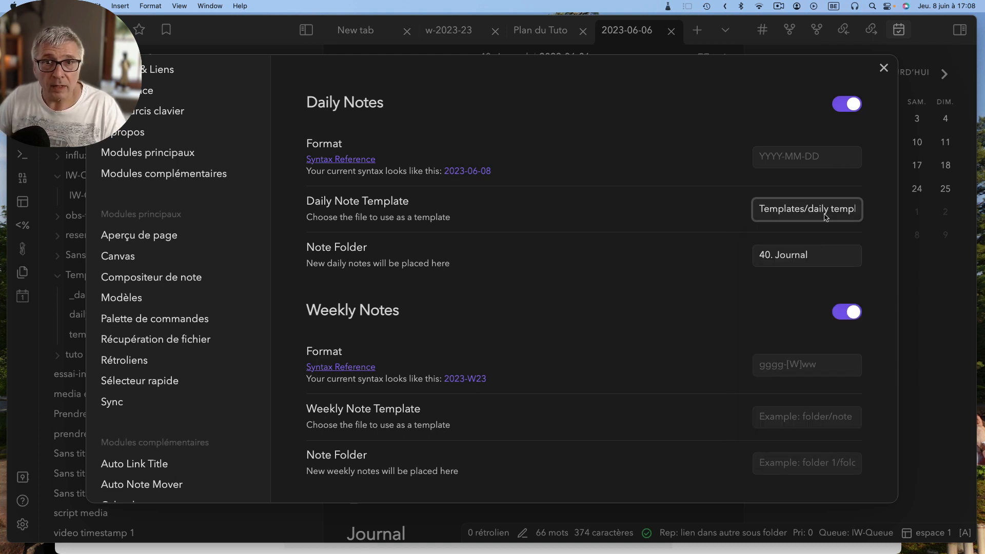
pyautogui.click(884, 69)
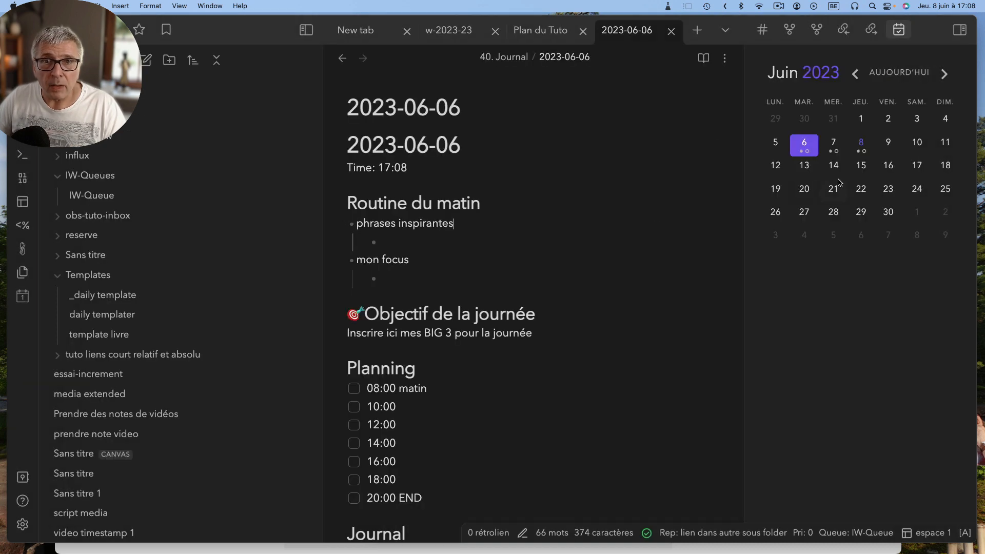
# Create the daily note for 9 June 2023 from the calendar and highlight its line of previous and next day links
pyautogui.click(888, 144)
pyautogui.click(657, 322)
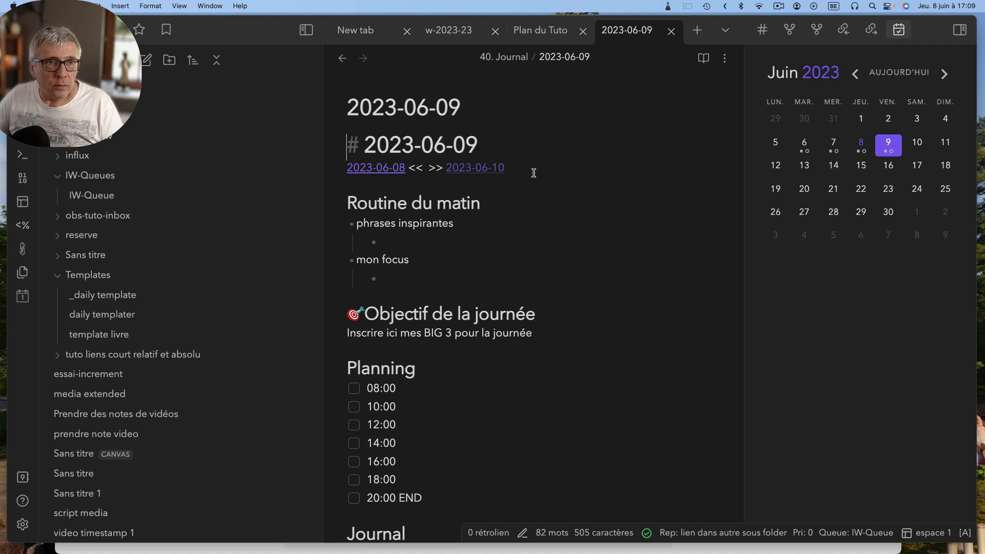
pyautogui.moveTo(513, 169); pyautogui.dragTo(345, 173)
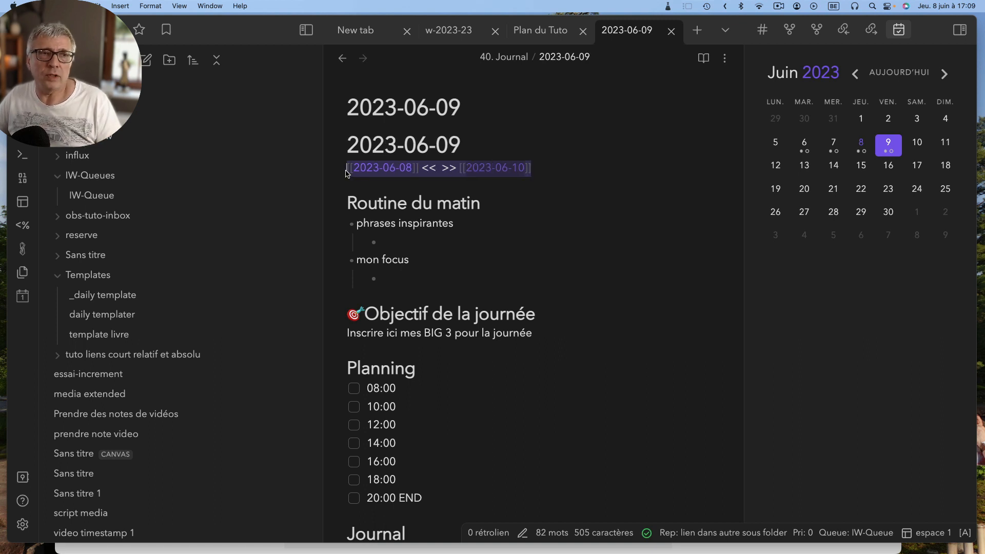
# Clear the selection in the 2023-06-09 note and highlight its line of previous and next day links again
pyautogui.click(365, 185)
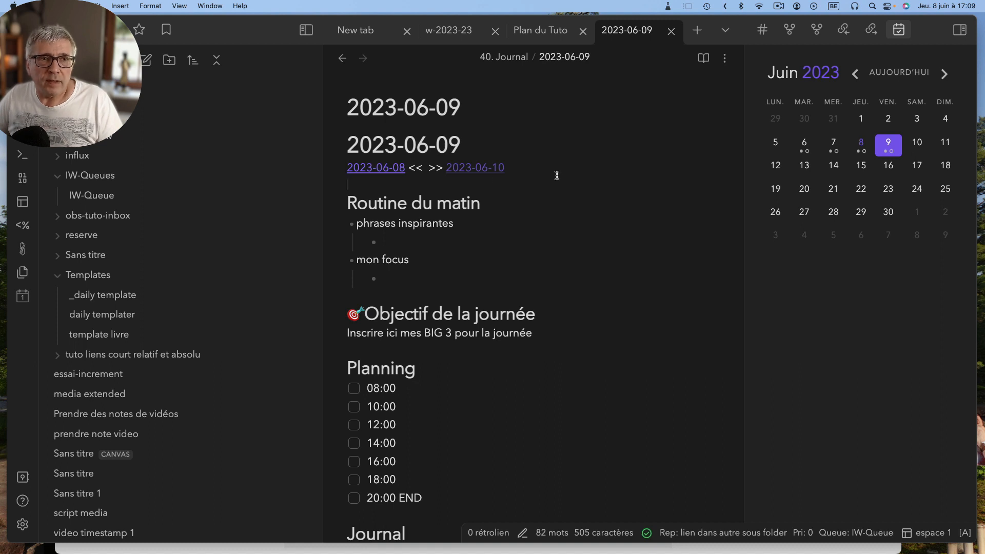
pyautogui.moveTo(506, 169); pyautogui.dragTo(348, 170)
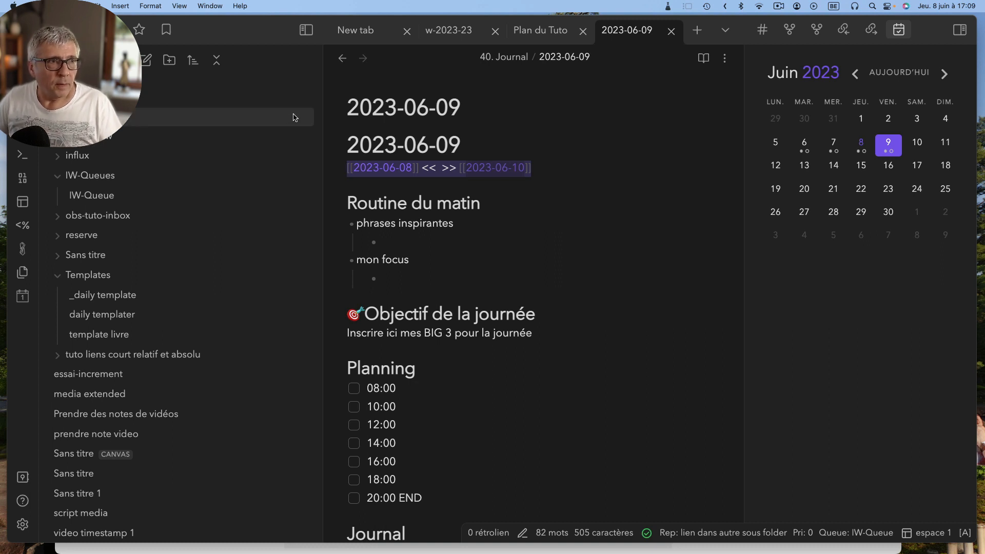
# Return to the Plan du Tuto note, review its plugin outline and place the cursor on the blank line above "autres plugins"
pyautogui.click(541, 31)
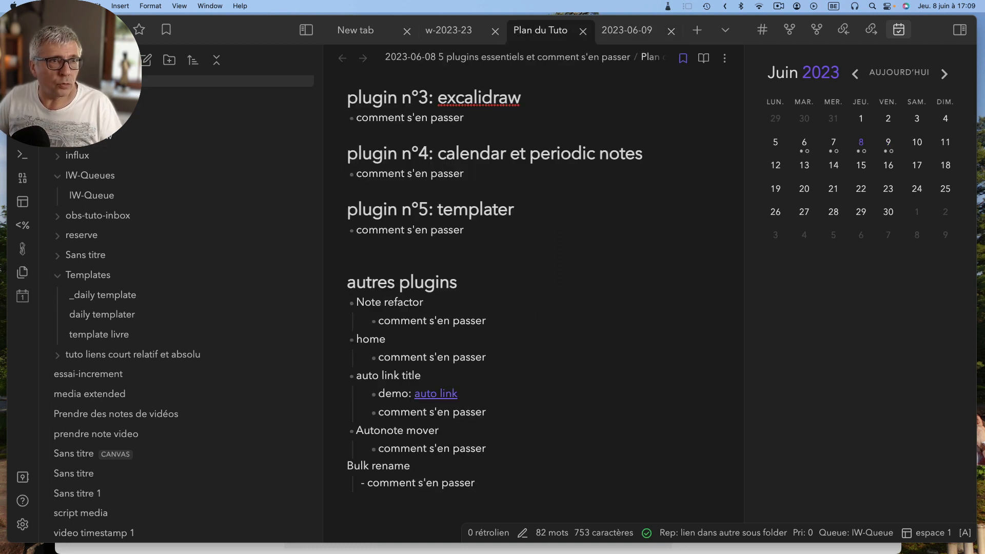
pyautogui.scroll(2, 632, 303)
pyautogui.scroll(1, 632, 303)
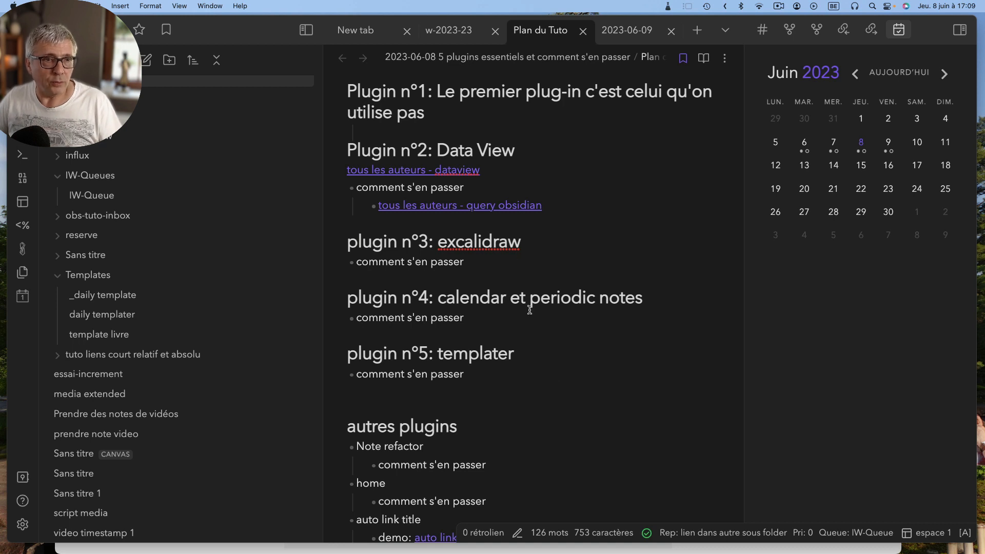
pyautogui.scroll(-5, 557, 420)
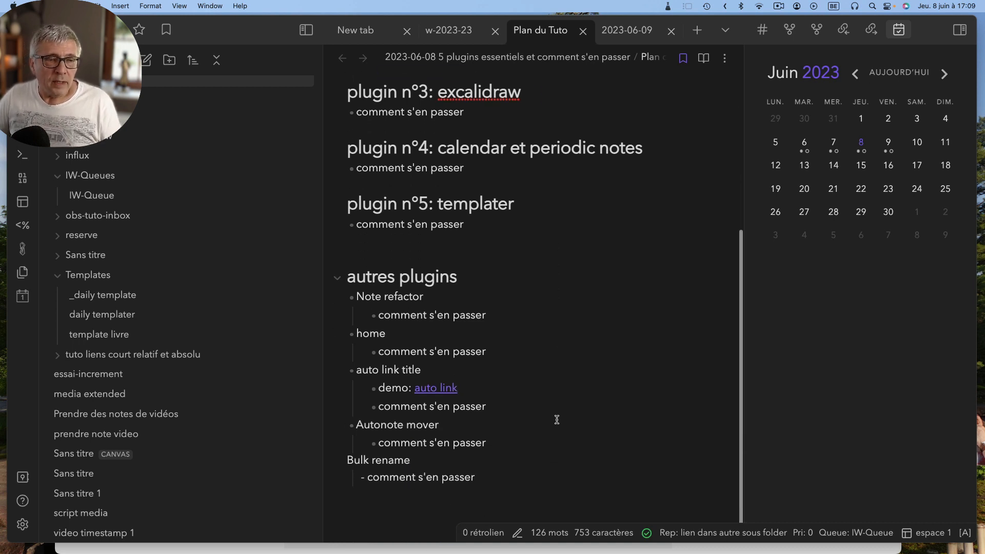
pyautogui.click(384, 256)
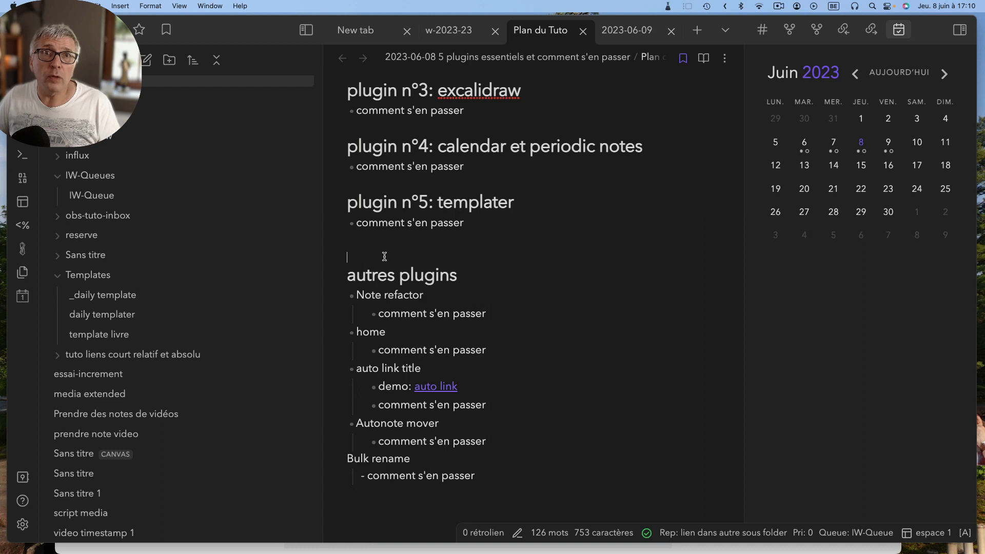